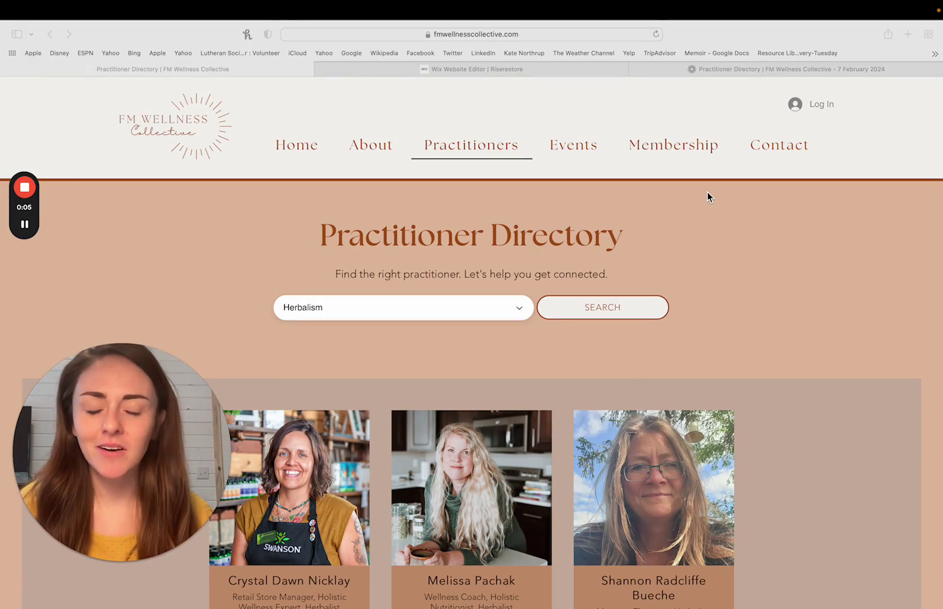
Open the FM Wellness Collective Practitioner Directory page via the home page.
left_click(495, 153)
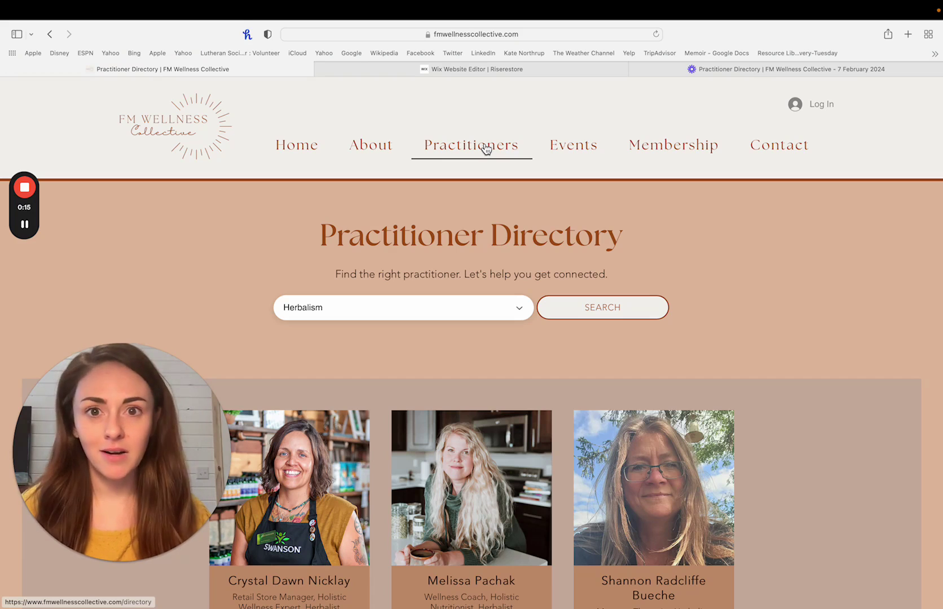
left_click(180, 145)
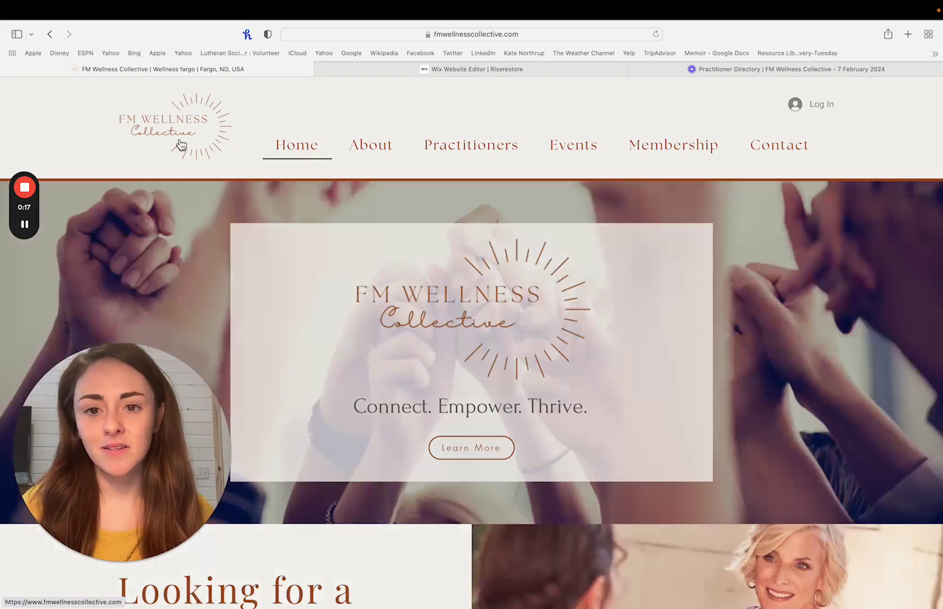
left_click(479, 150)
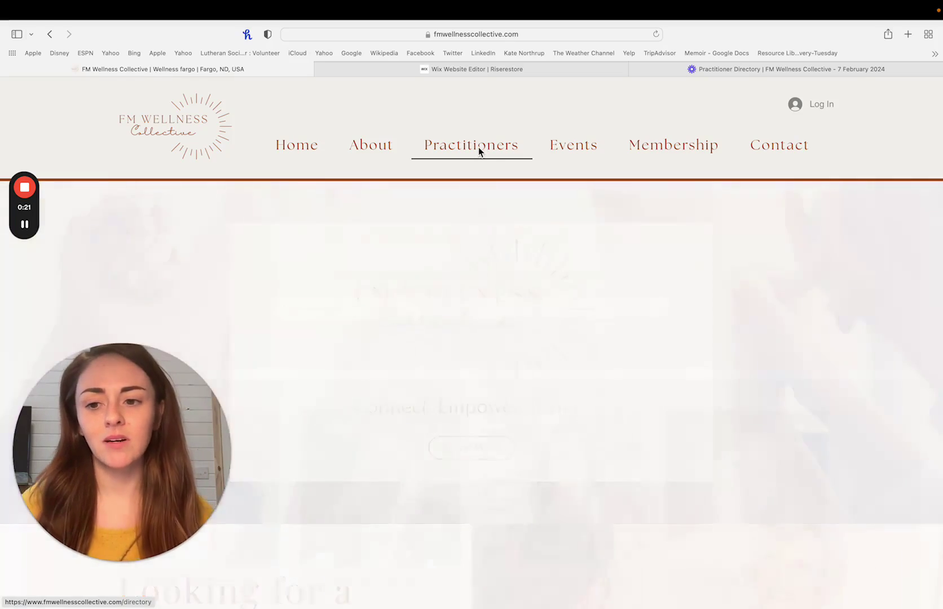
scroll(467, 325, "down", 9)
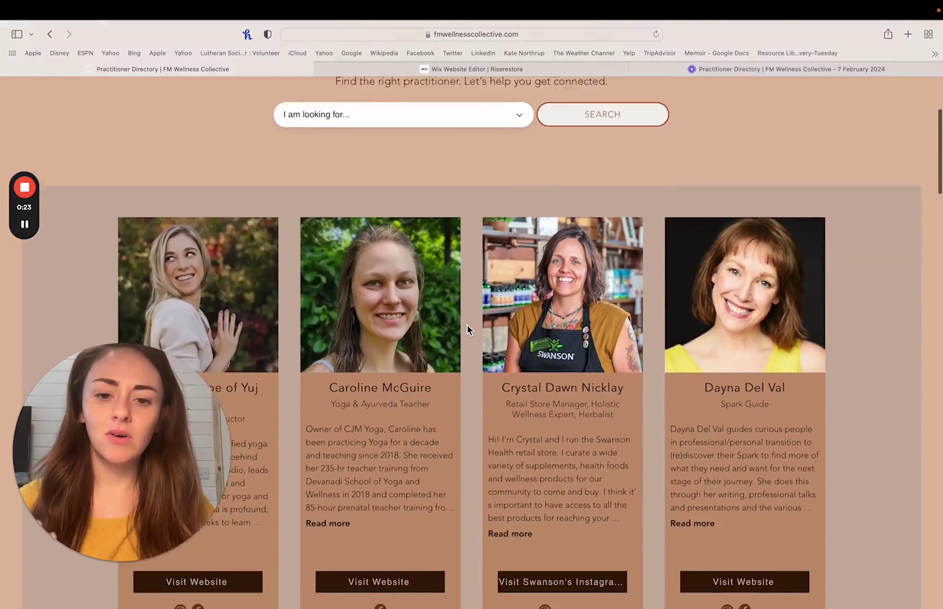
scroll(468, 327, "up", 6)
scroll(468, 325, "up", 3)
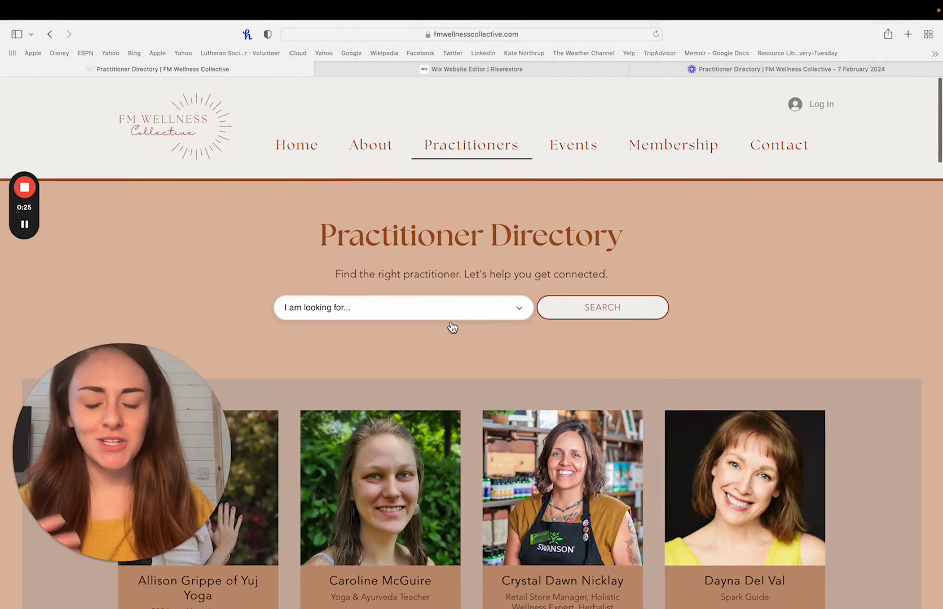
Filter the directory to Coaching, then to Herbalism, searching each time.
left_click(445, 310)
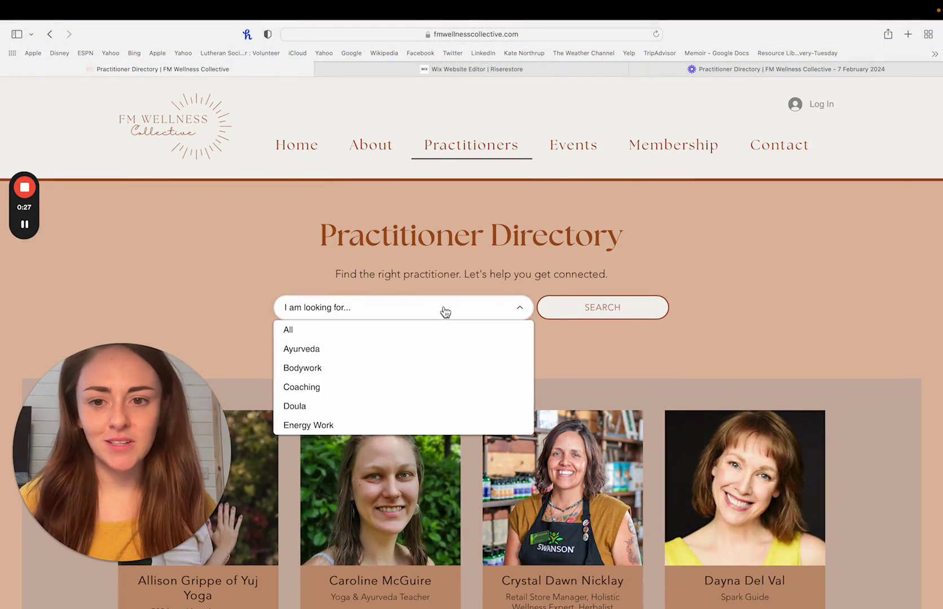
left_click(314, 390)
left_click(625, 318)
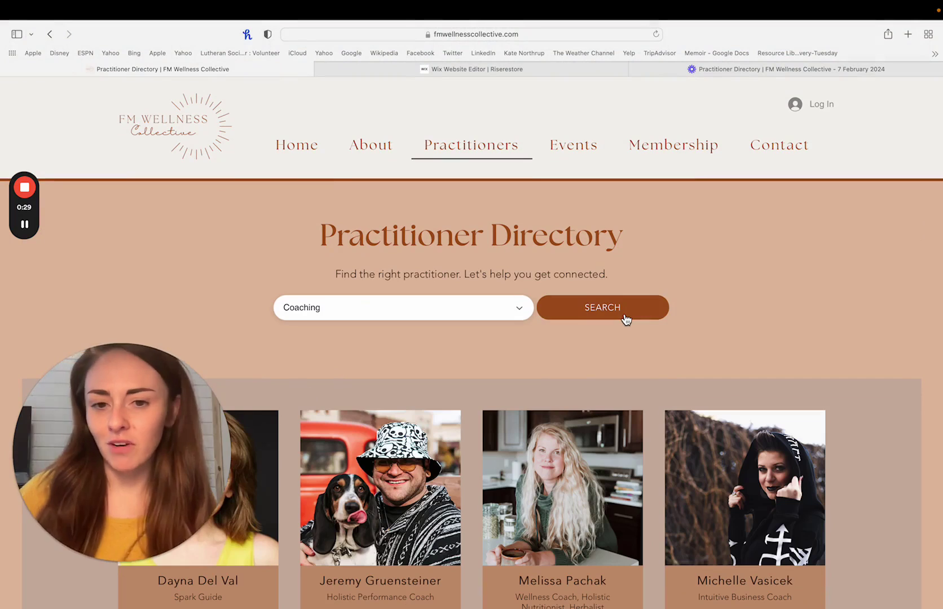
left_click(484, 311)
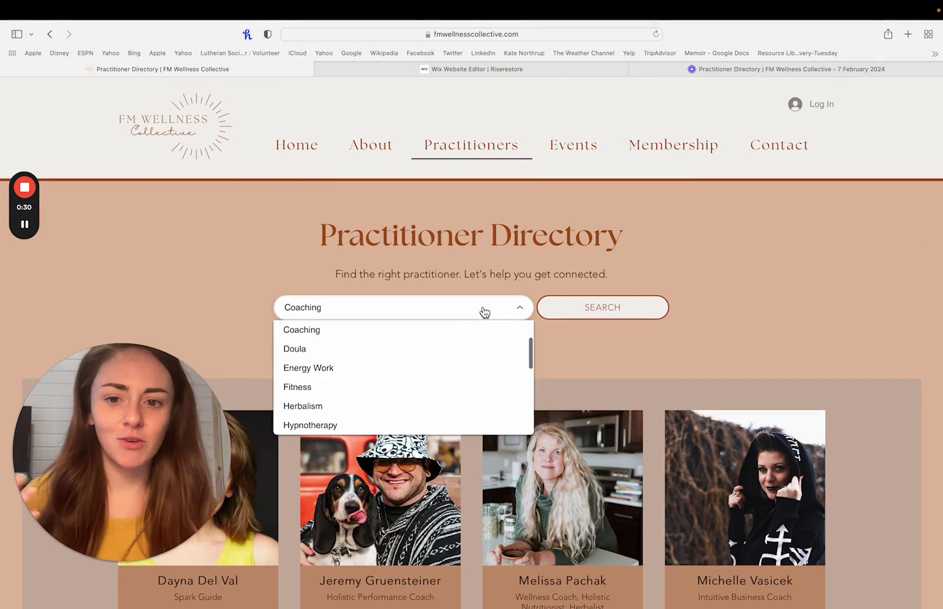
left_click(313, 407)
left_click(599, 319)
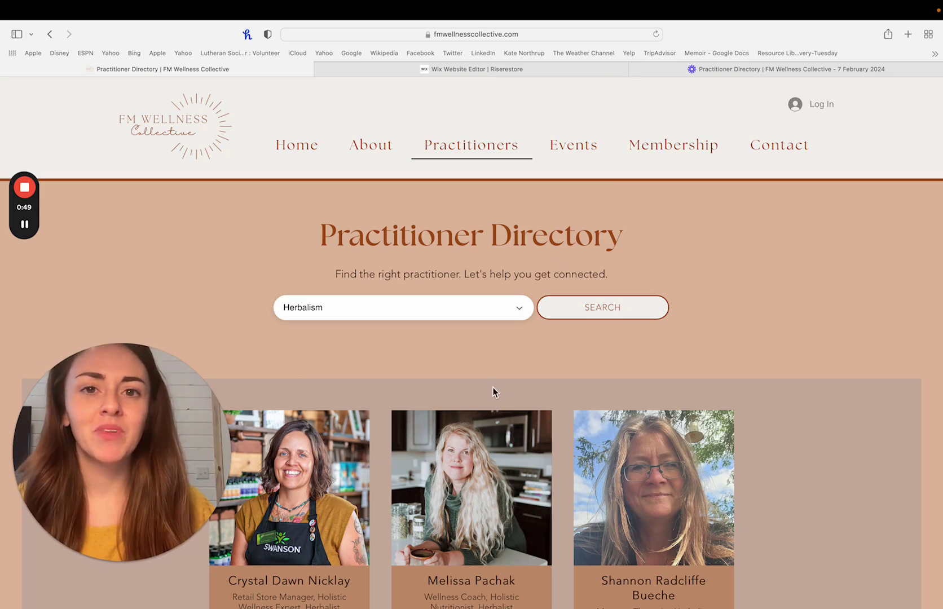
Switch to the Wix Editor tab and dismiss the Site Pages list to reveal the Home hero.
left_click(554, 70)
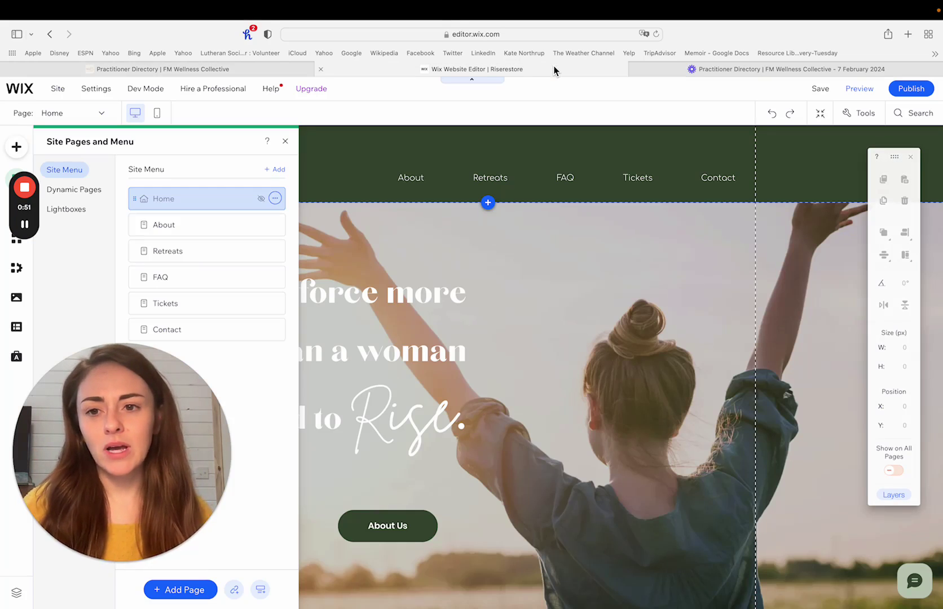
left_click(562, 248)
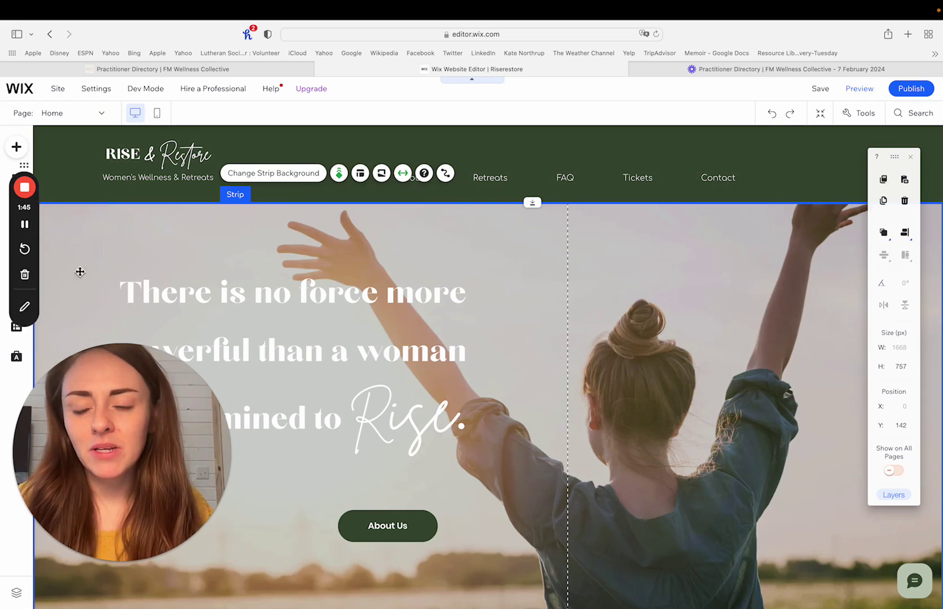
left_click(107, 563)
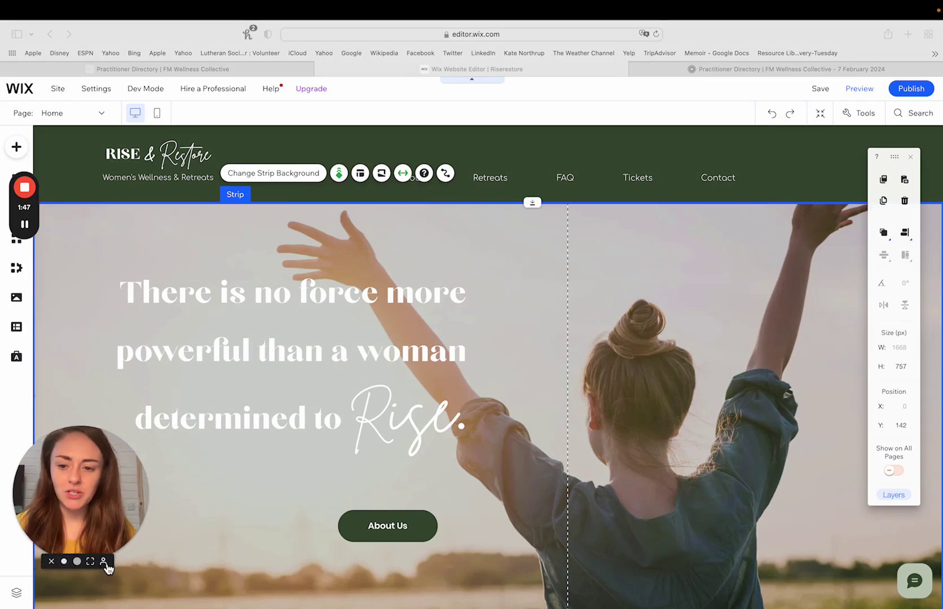
left_click(106, 563)
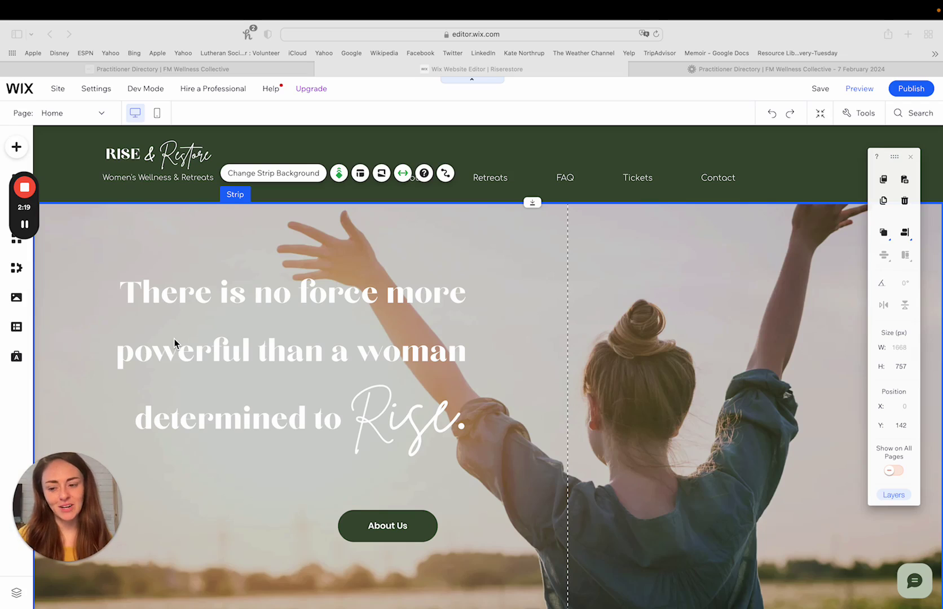
left_click(755, 95)
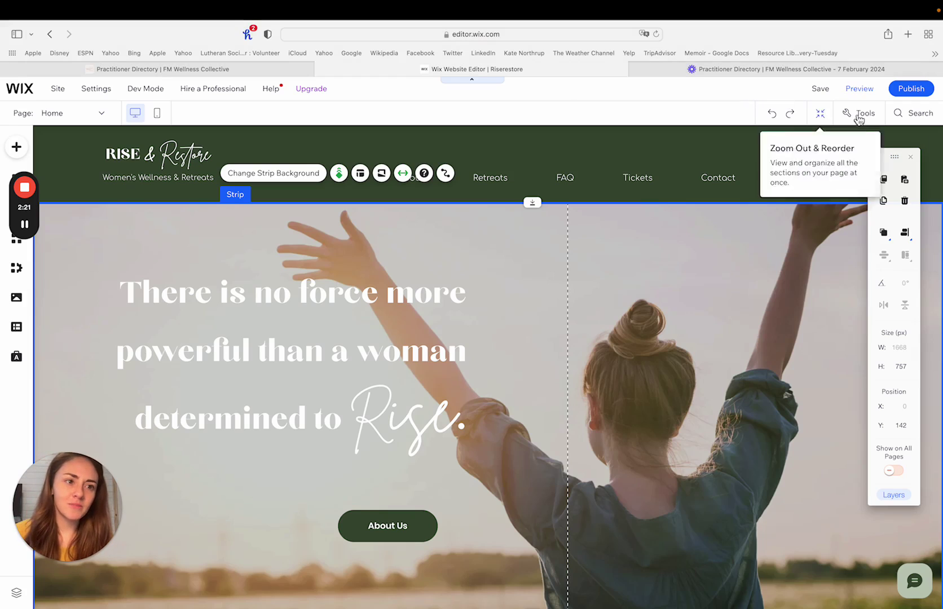
left_click(913, 114)
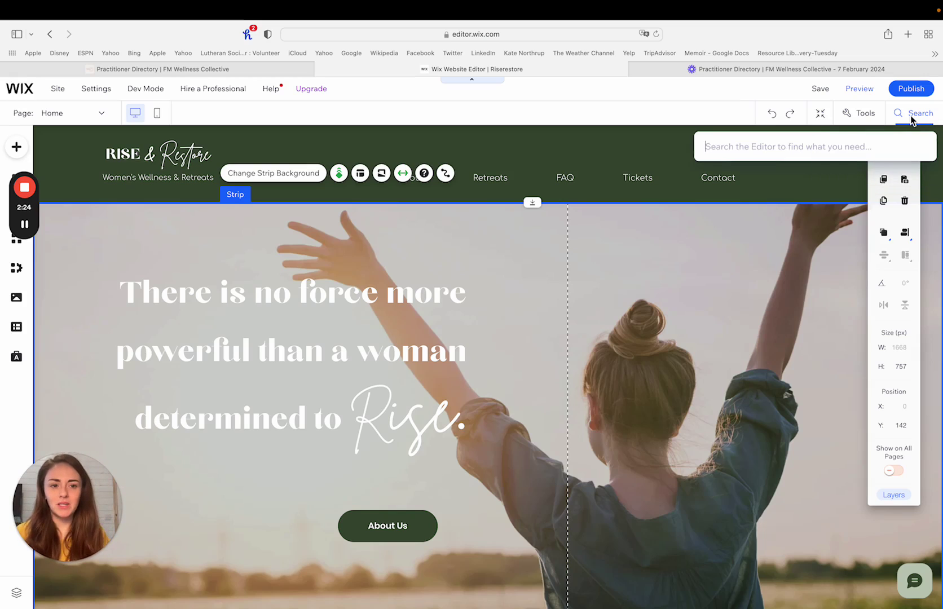
type("CMS")
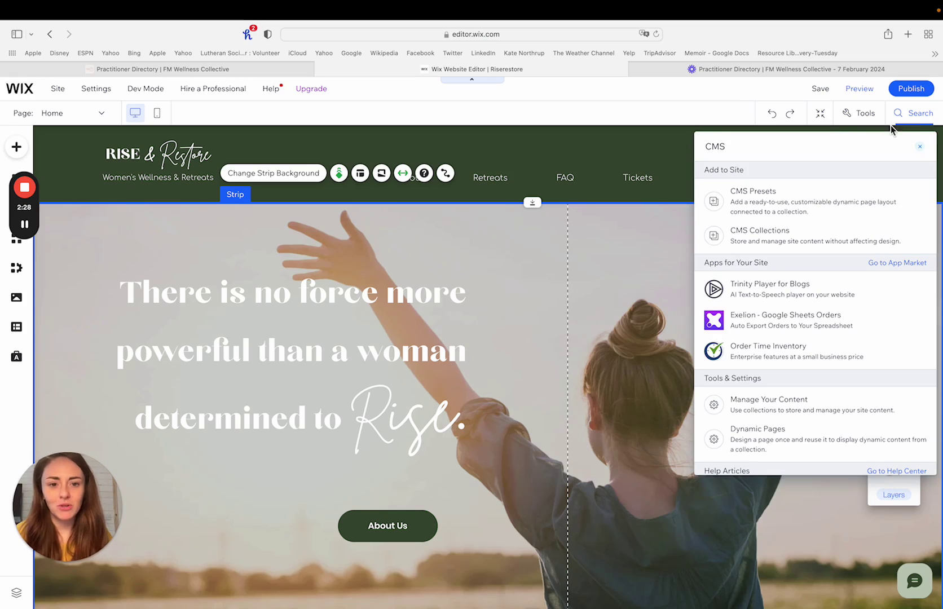
key("Down")
key("Down")
key("Return")
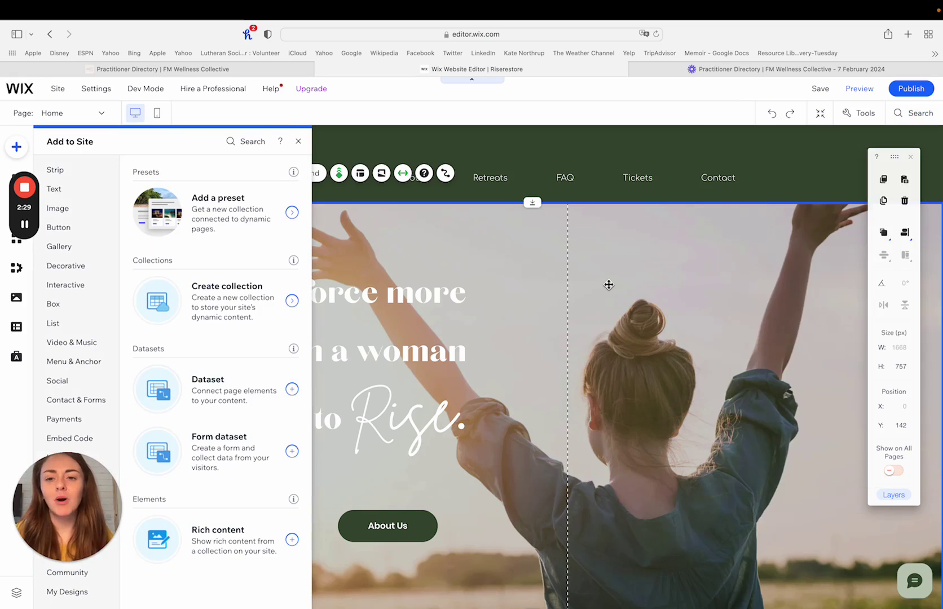
left_click(299, 142)
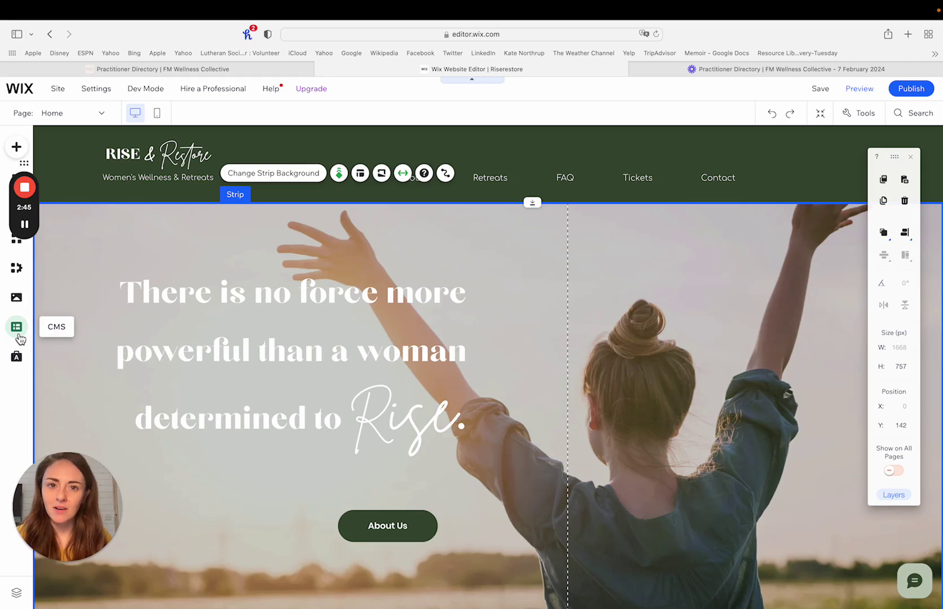
Open the CMS panel and choose Start with a preset.
left_click(17, 328)
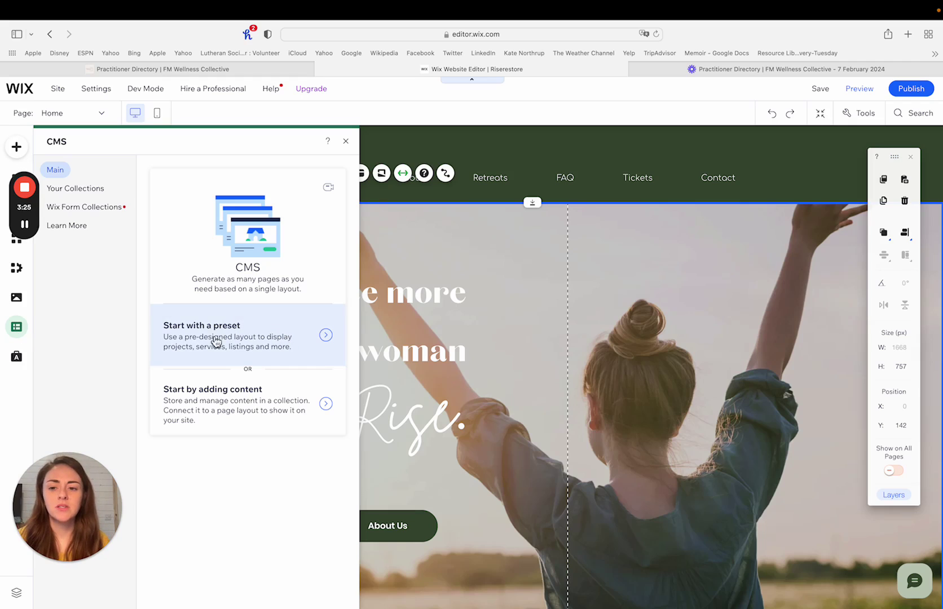
left_click(332, 340)
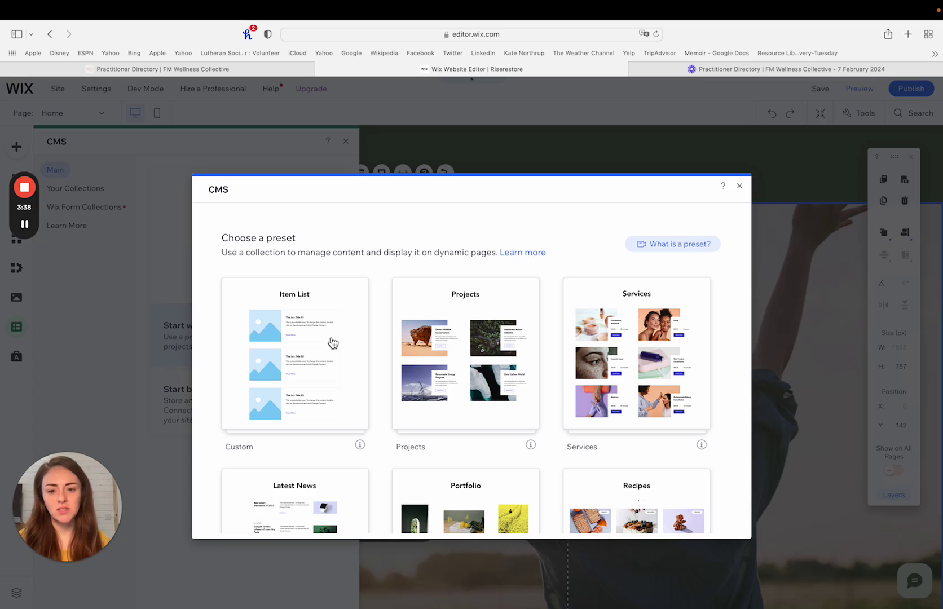
Find the Team Members preset in the preset gallery and add it to the site.
scroll(333, 344, "down", 1)
scroll(627, 359, "down", 3)
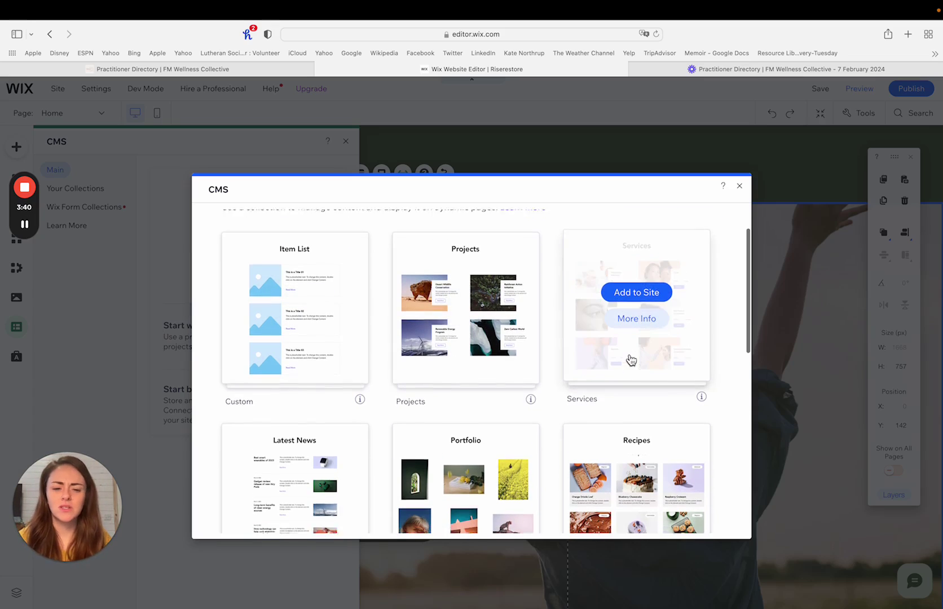
scroll(618, 442, "up", 2)
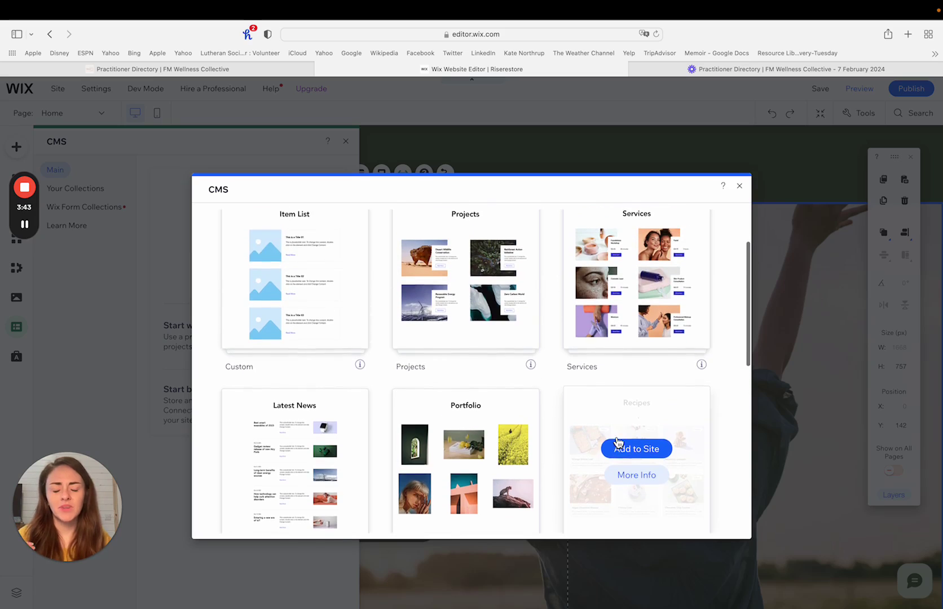
scroll(619, 443, "up", 1)
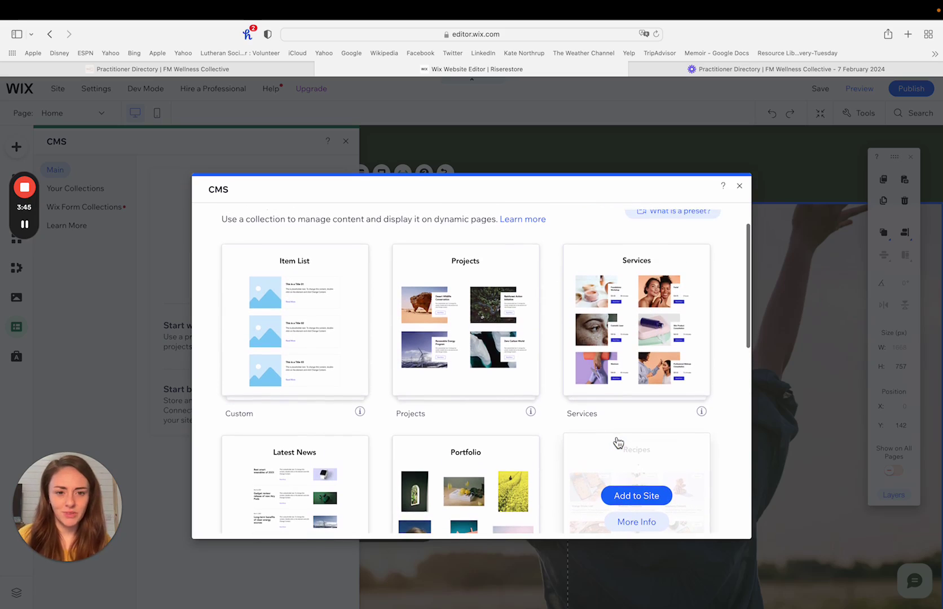
scroll(619, 442, "down", 1)
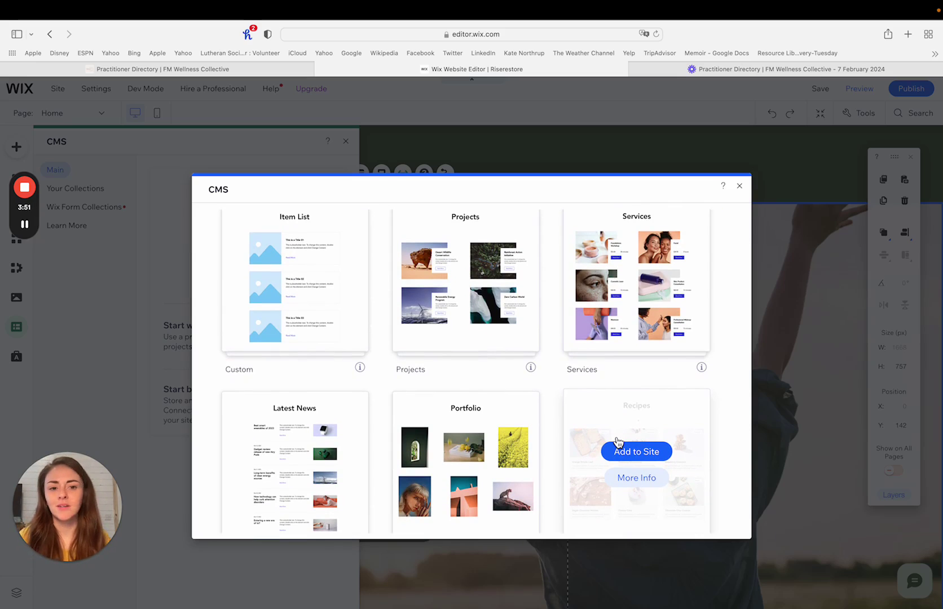
scroll(619, 442, "down", 5)
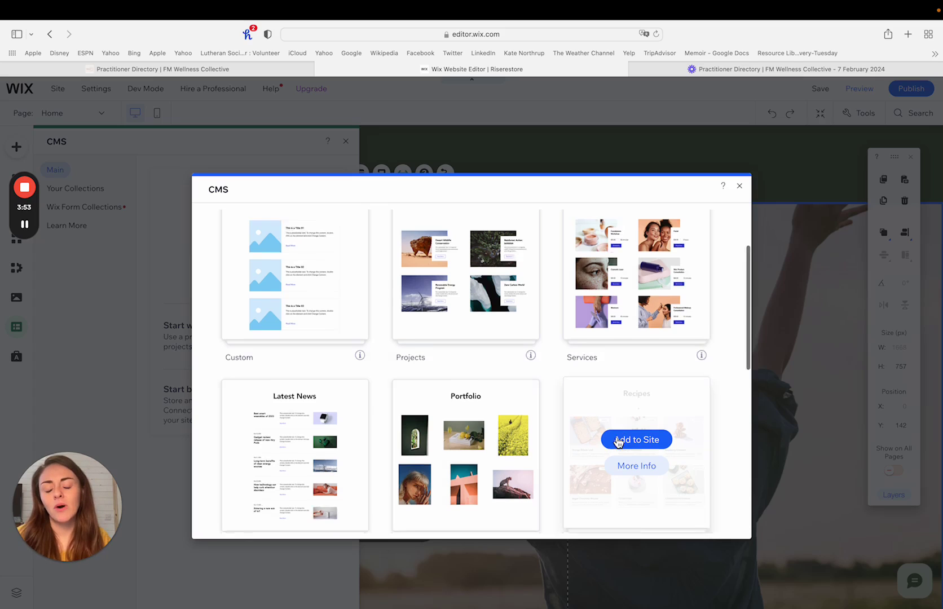
scroll(619, 441, "down", 3)
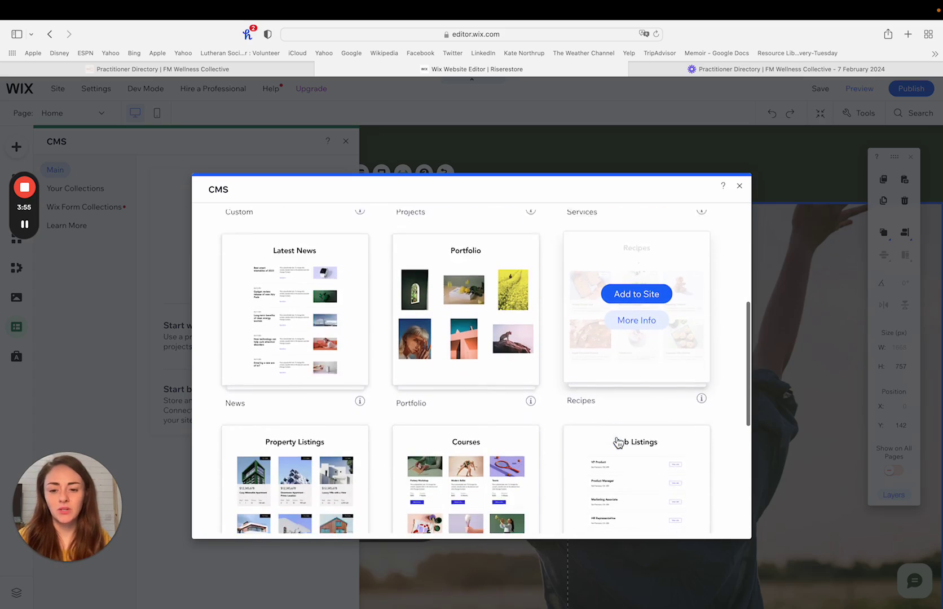
scroll(619, 442, "down", 2)
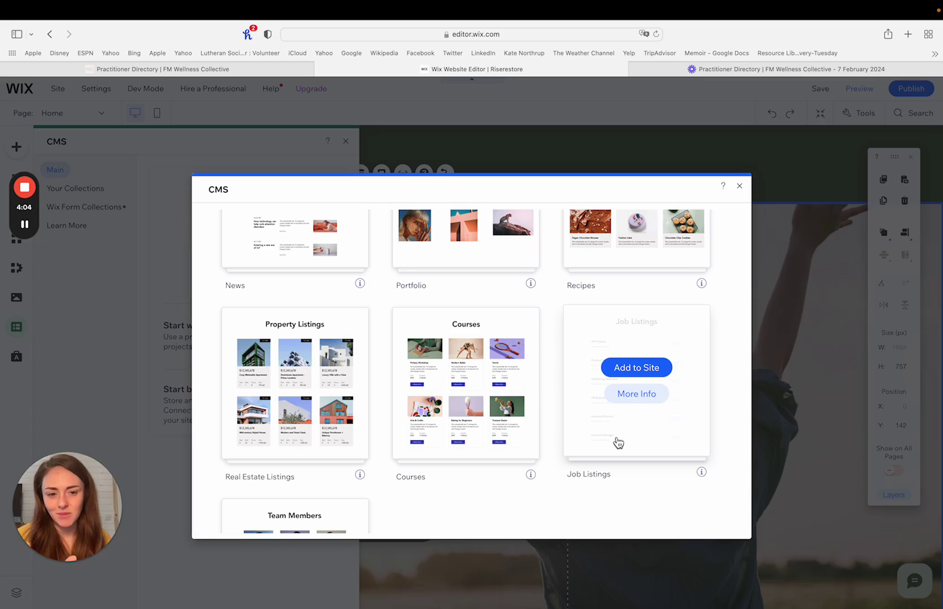
scroll(617, 439, "down", 2)
scroll(616, 440, "up", 10)
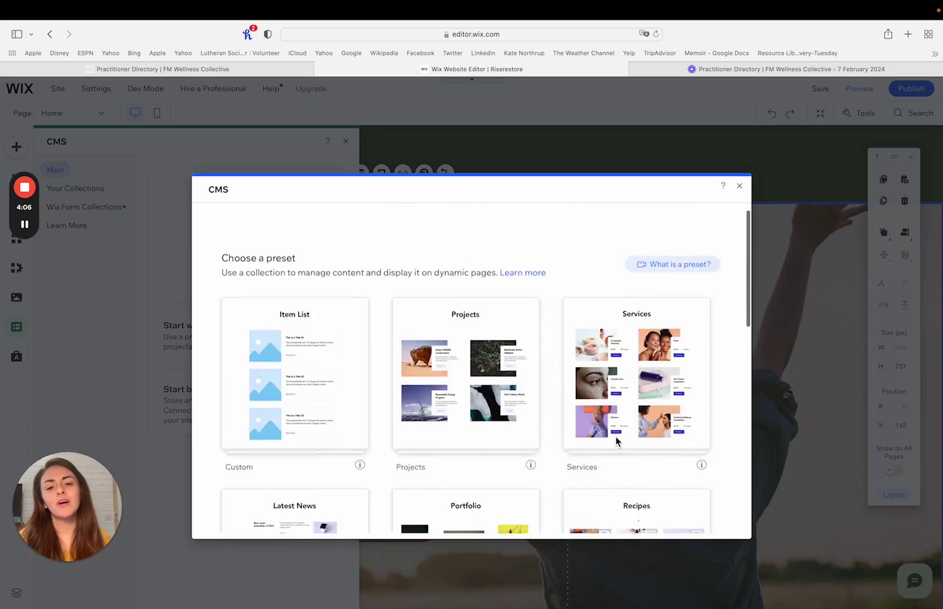
scroll(616, 439, "down", 10)
mouse_move(303, 416)
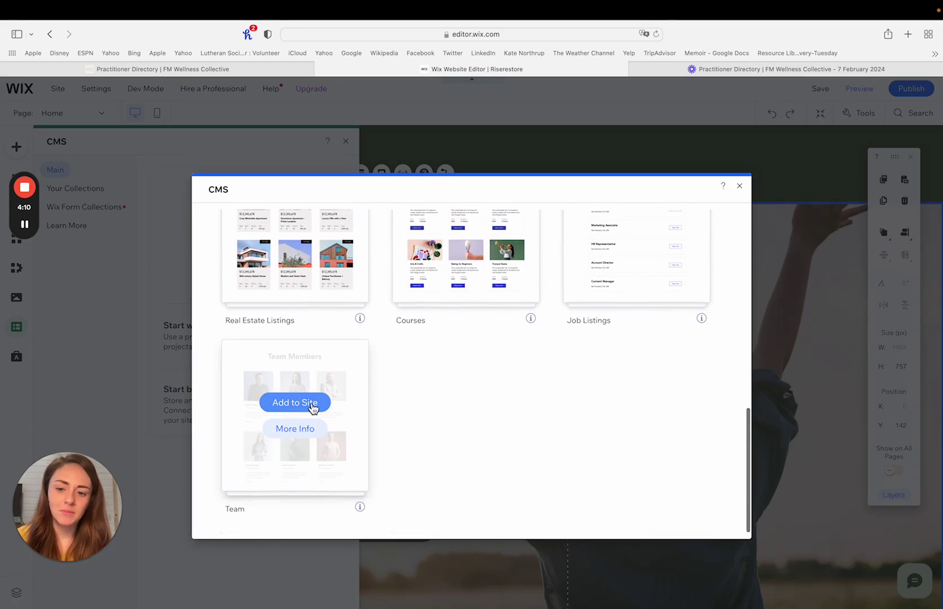
left_click(312, 404)
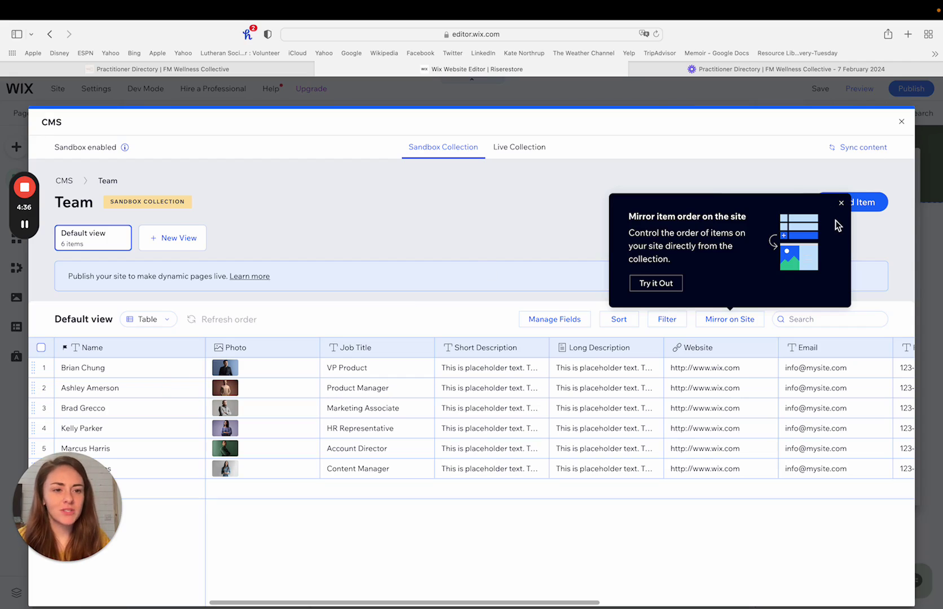
Dismiss the Mirror item order tip on the new Team collection.
left_click(841, 203)
Close the Team collection, check the Site Menu pages, then return to Dynamic Pages.
left_click(902, 121)
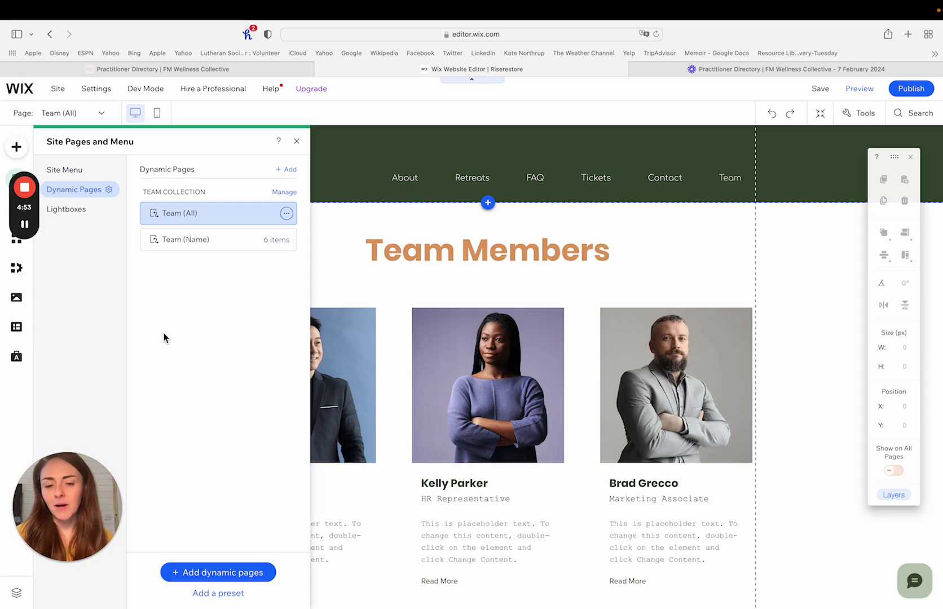
left_click(70, 178)
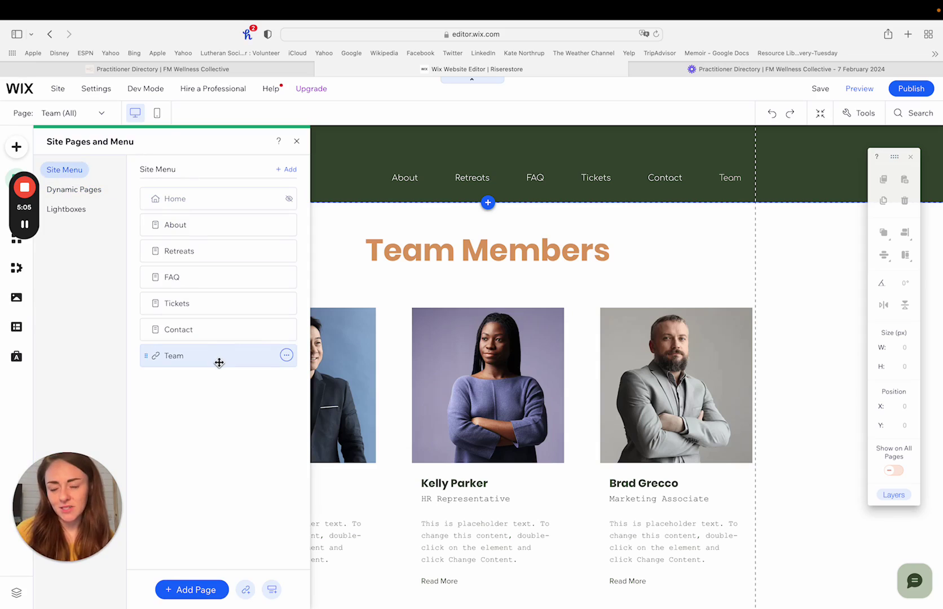
left_click(93, 192)
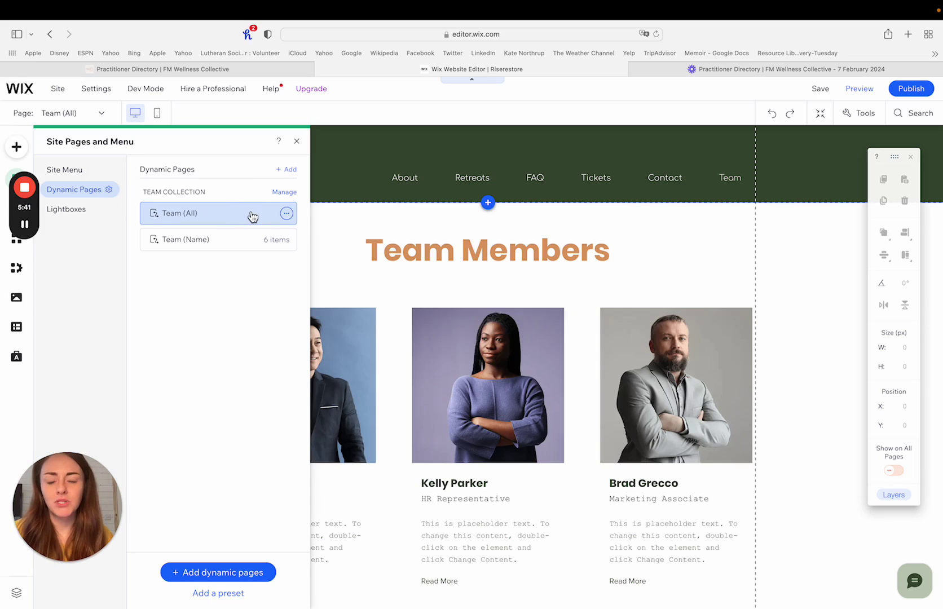
In Team (All) page settings, replace the URL 'team/' with 'directory'.
left_click(288, 214)
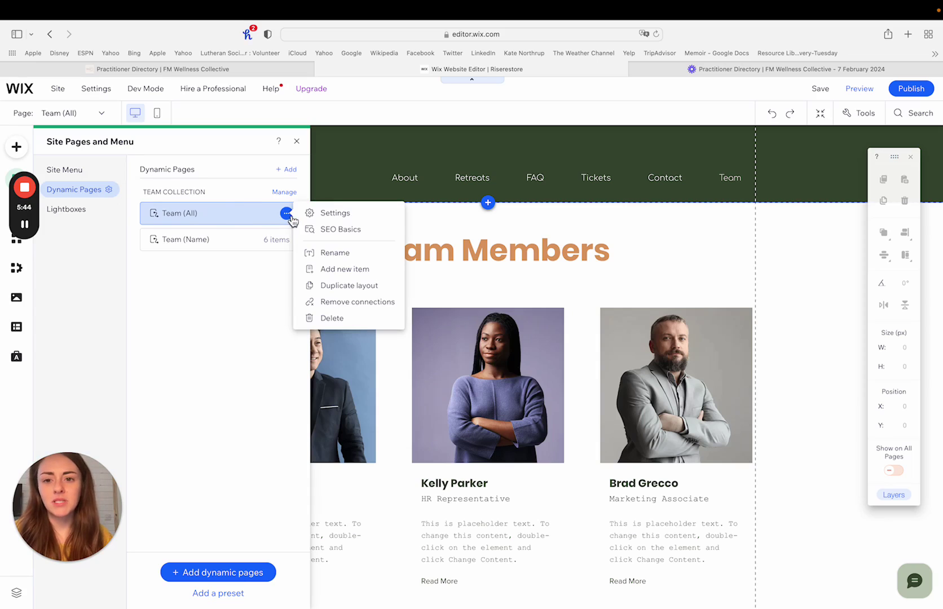
left_click(338, 213)
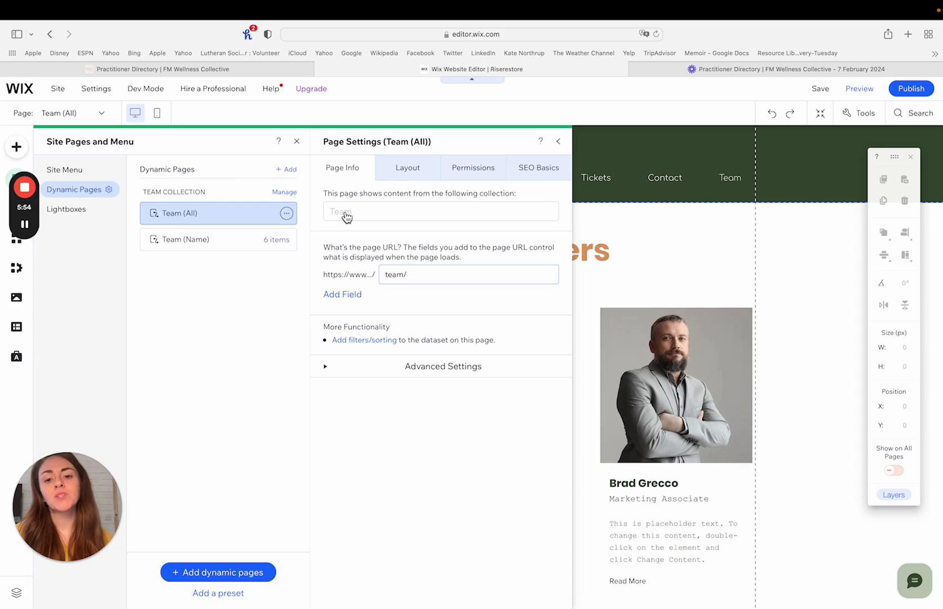
left_click(468, 278)
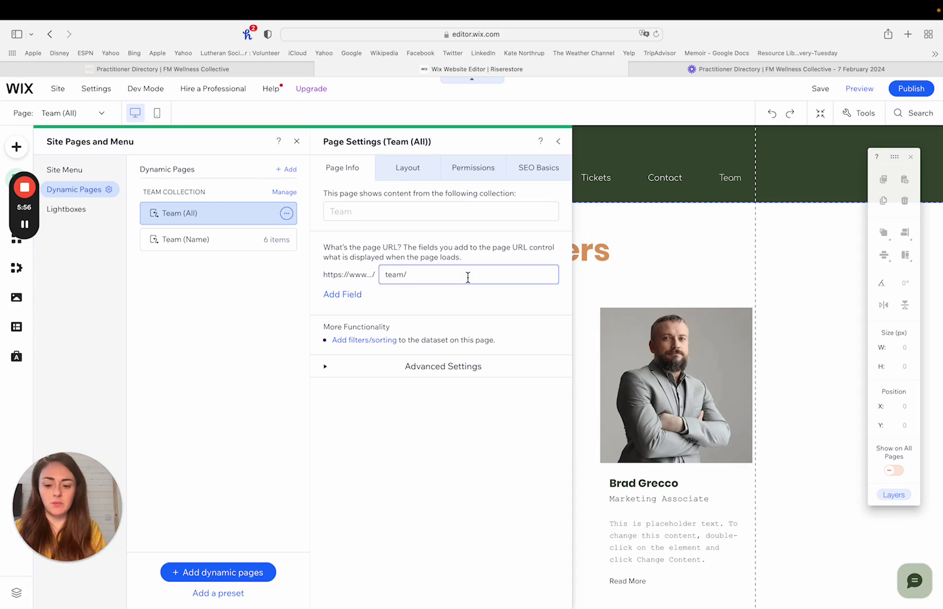
key("super+a")
type("direct")
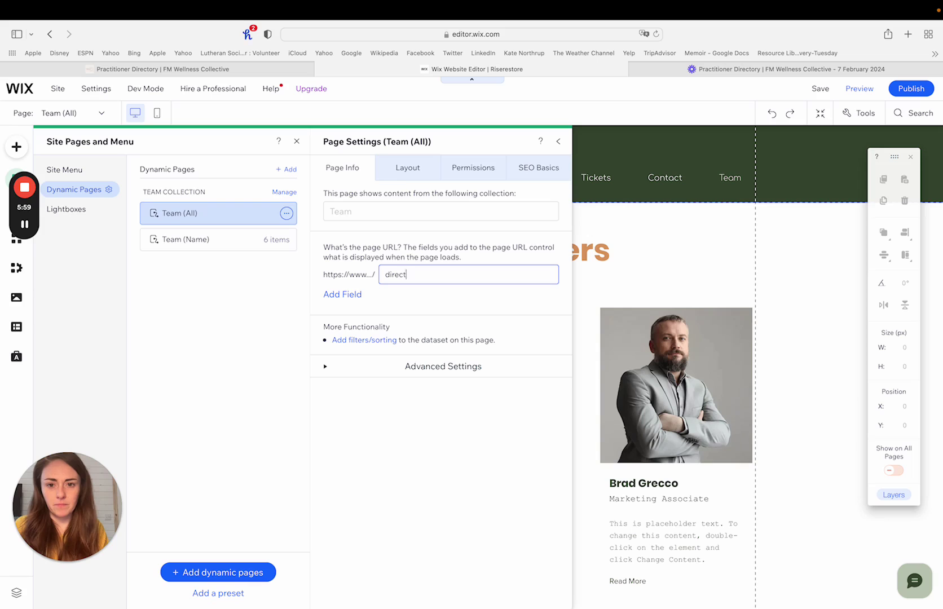
type("ory")
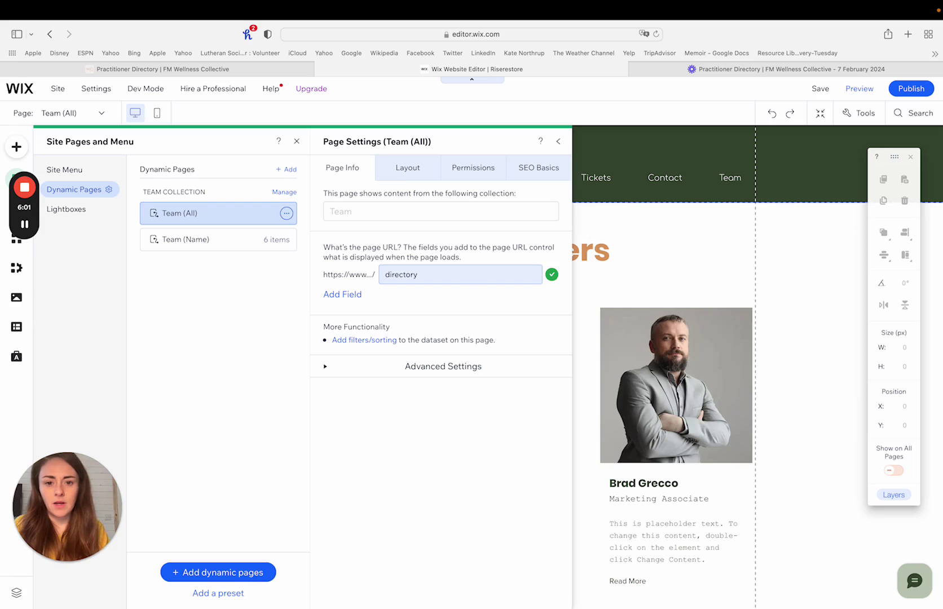
Set the Team (All) page's SEO title tag to 'Directory'.
left_click(531, 175)
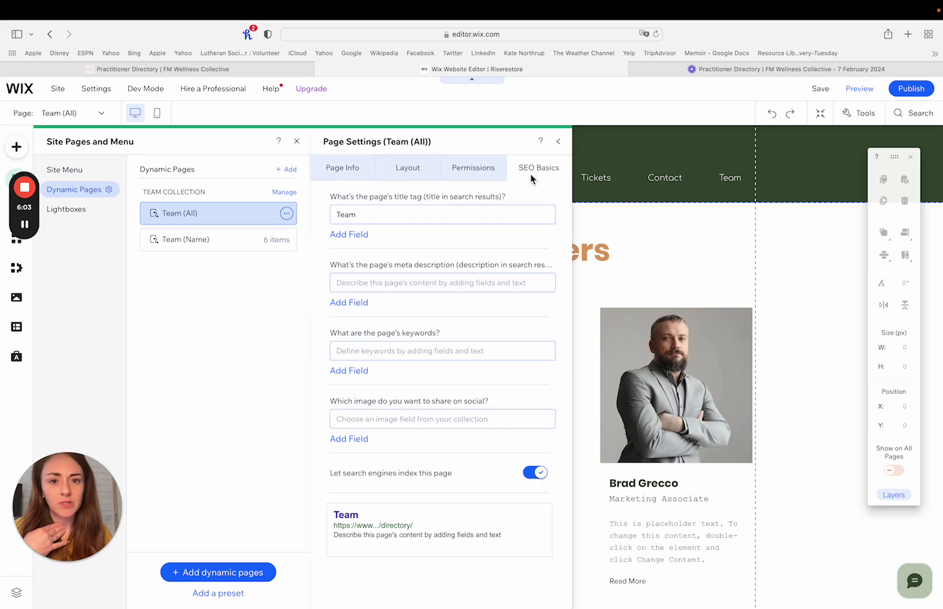
left_click(432, 217)
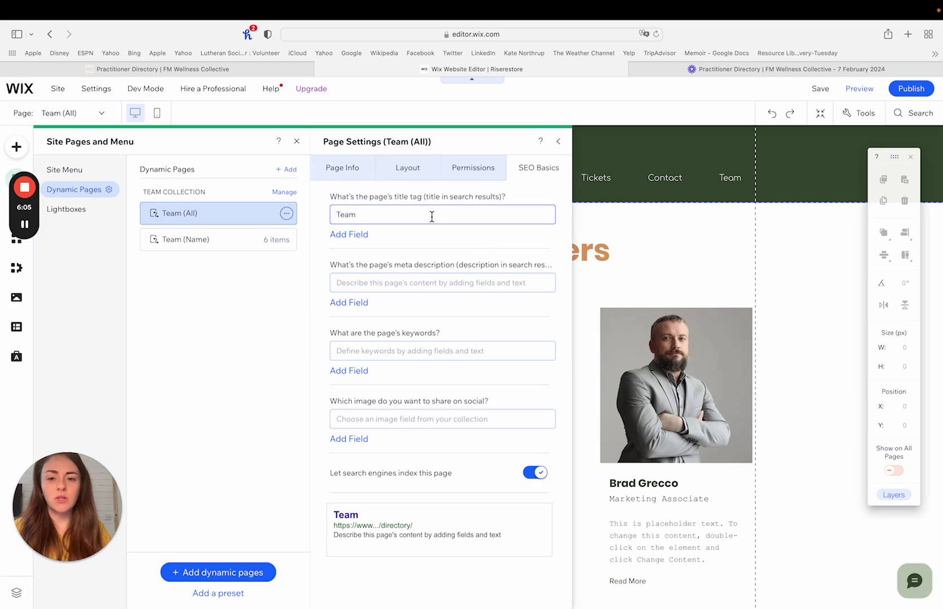
key("super+a")
type("Directoryr=")
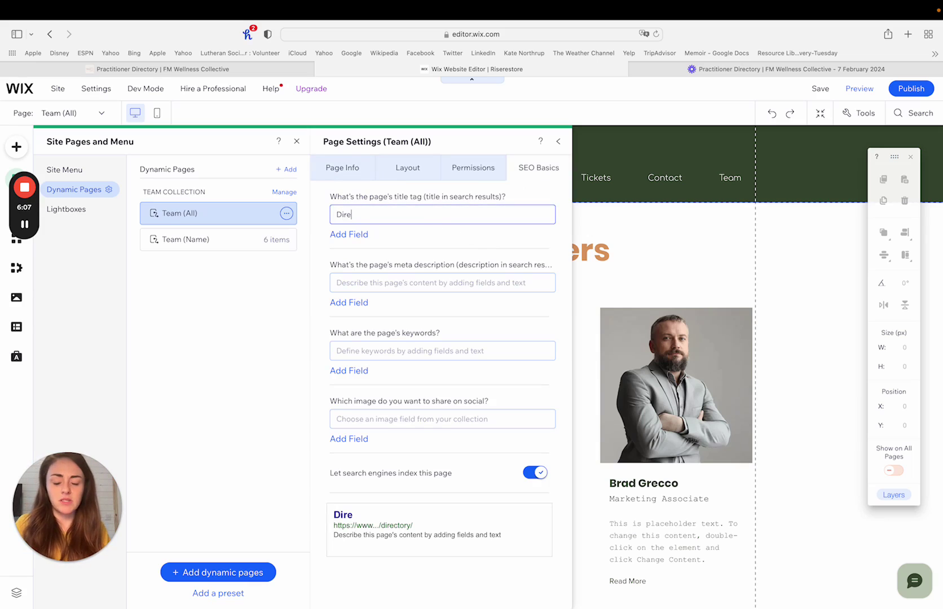
key("BackSpace")
key("BackSpace")
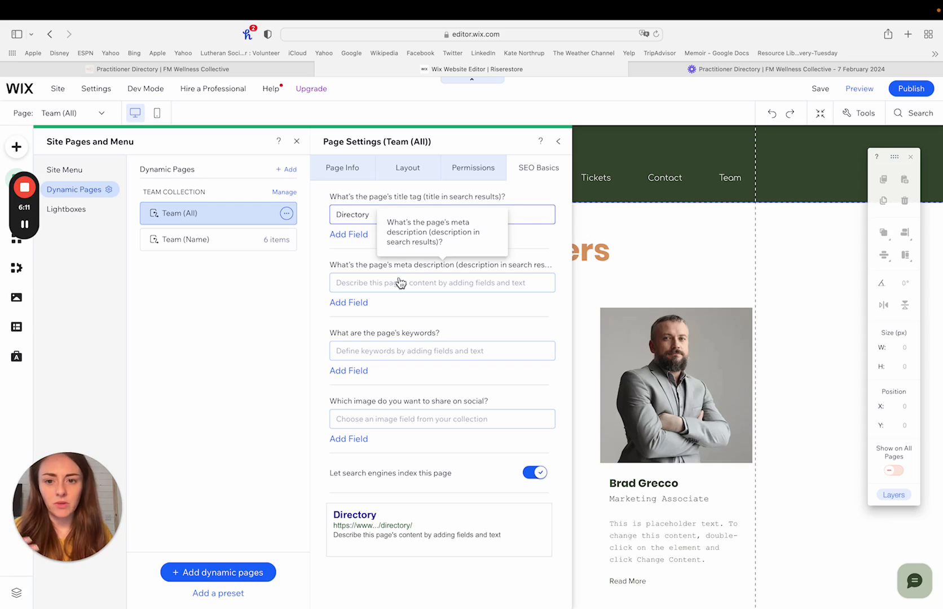
left_click(367, 355)
left_click(360, 423)
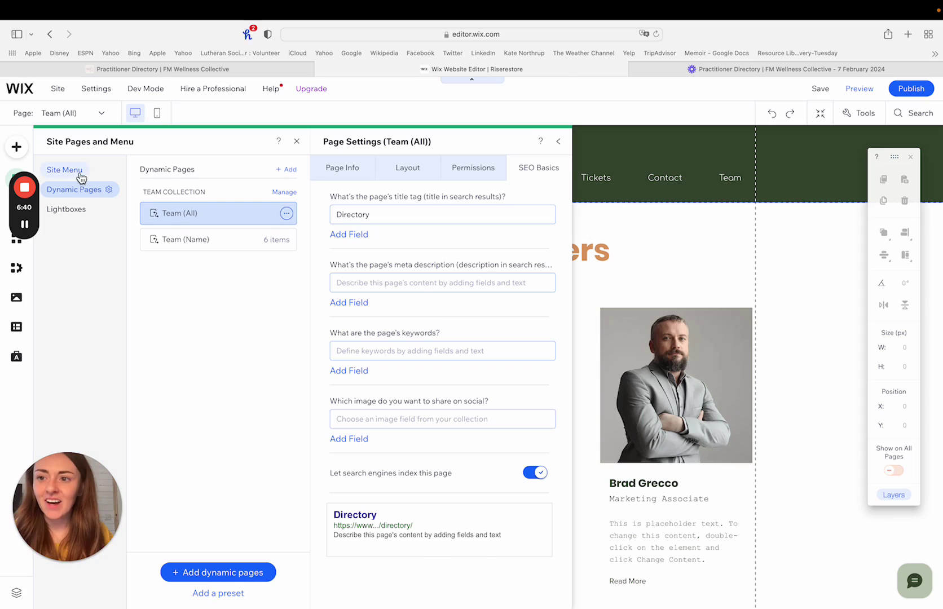
Rename the Team site menu item to 'Directory'.
left_click(80, 177)
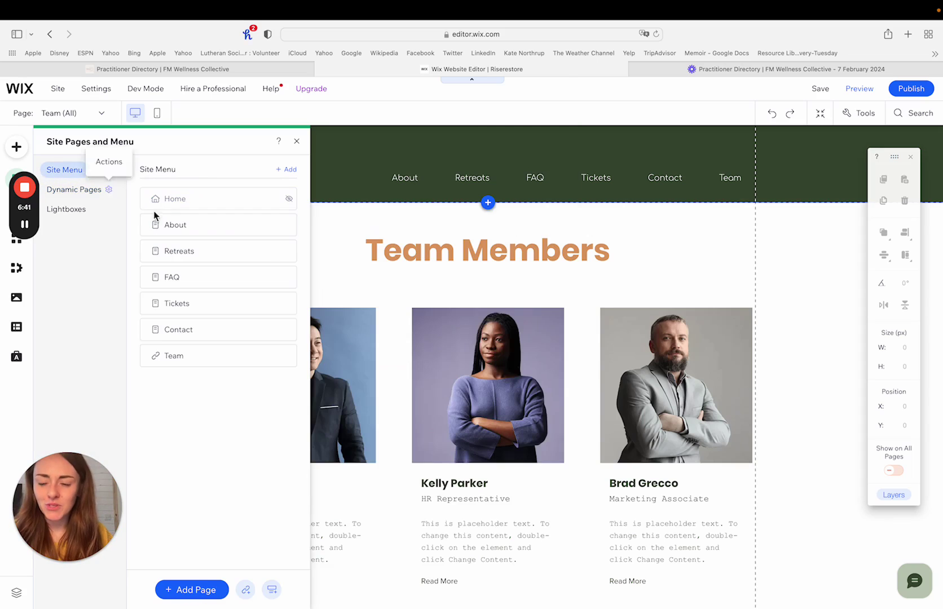
left_click(286, 355)
left_click(339, 377)
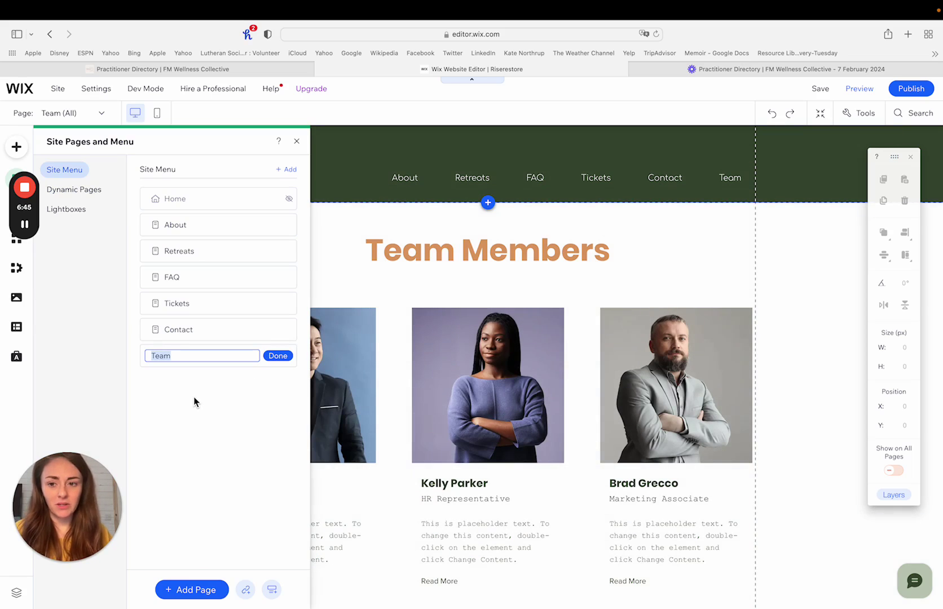
type("Directory")
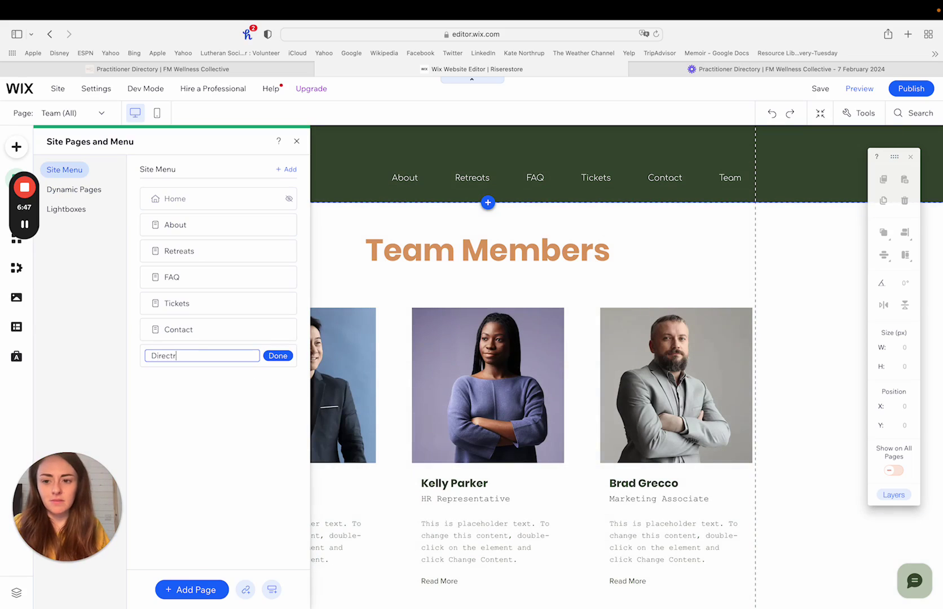
Confirm the Directory menu name and rename the Team (All) dynamic page to 'Directory'.
left_click(277, 357)
left_click(77, 192)
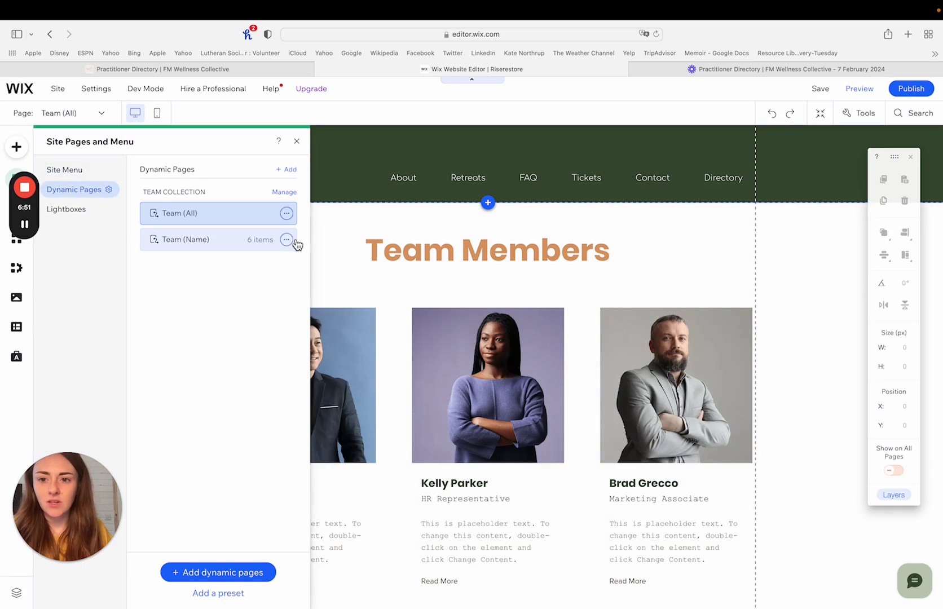
left_click(287, 240)
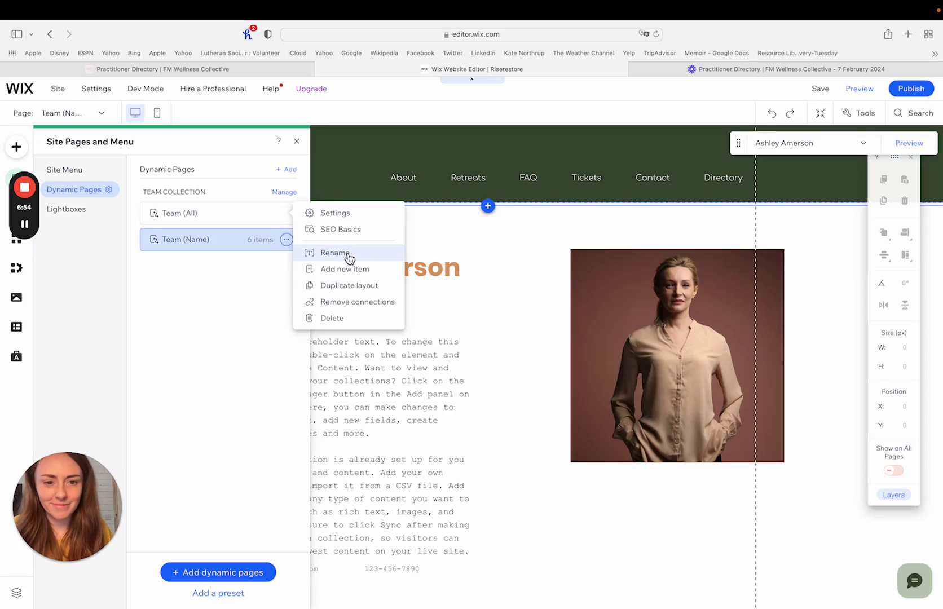
left_click(348, 253)
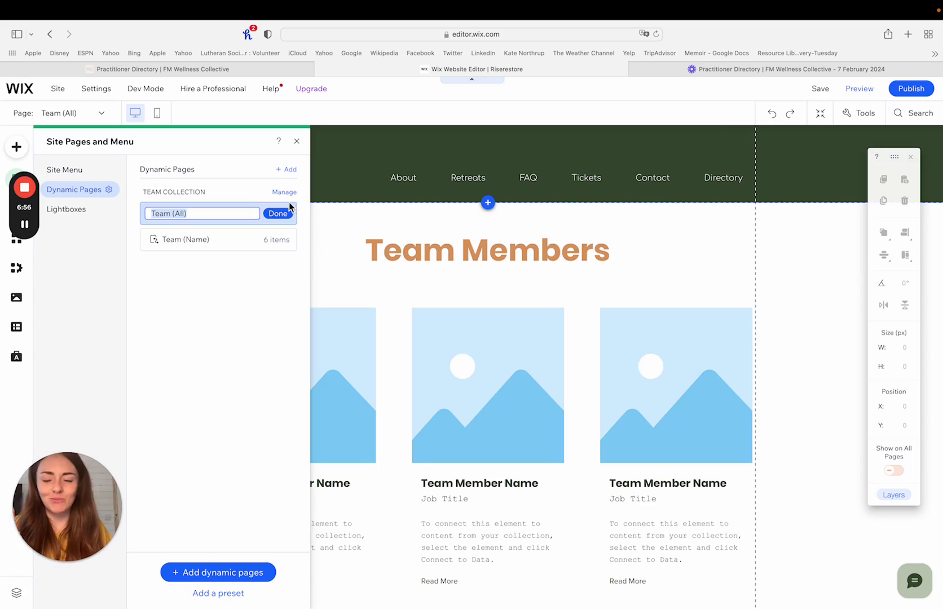
left_click(288, 215)
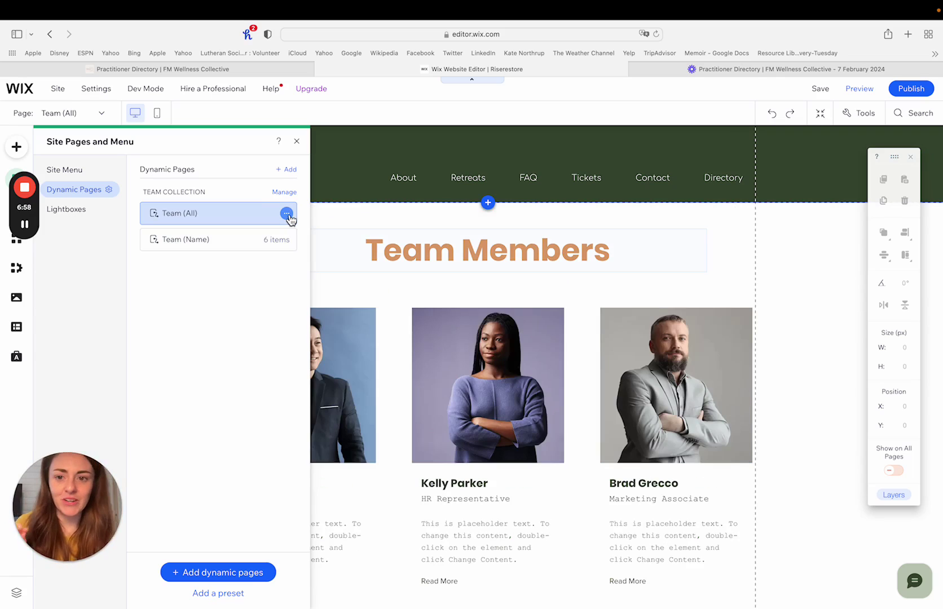
left_click(287, 213)
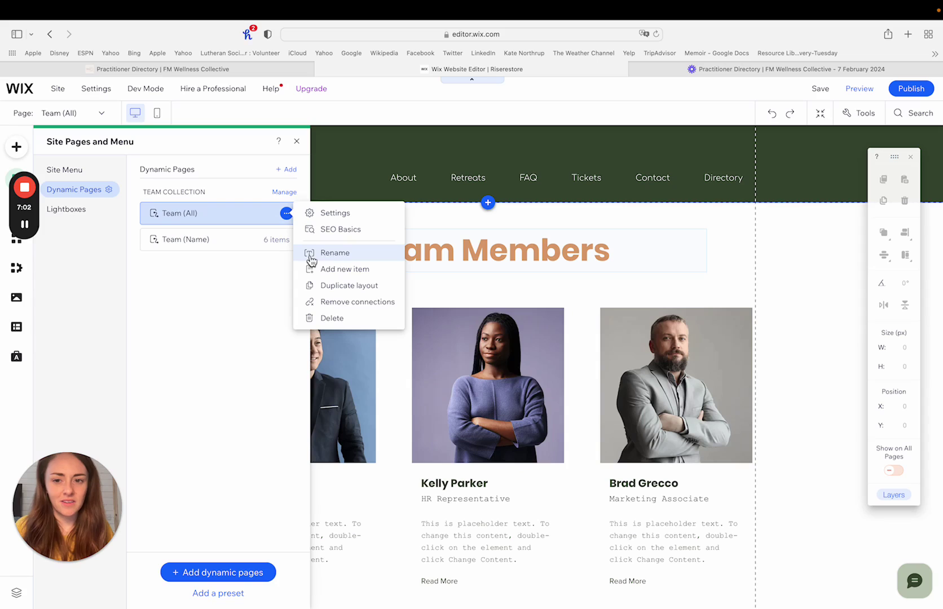
left_click(337, 258)
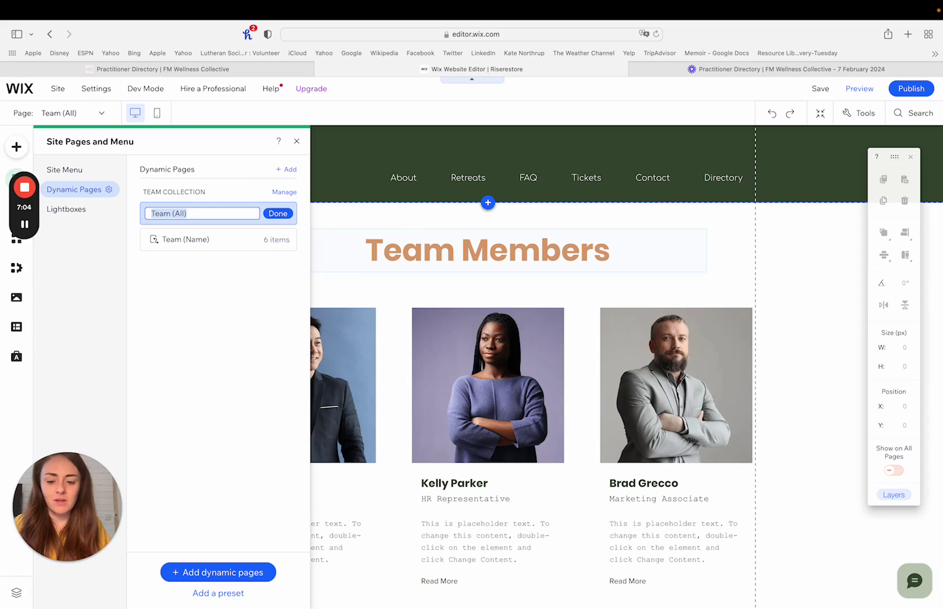
type("Directory")
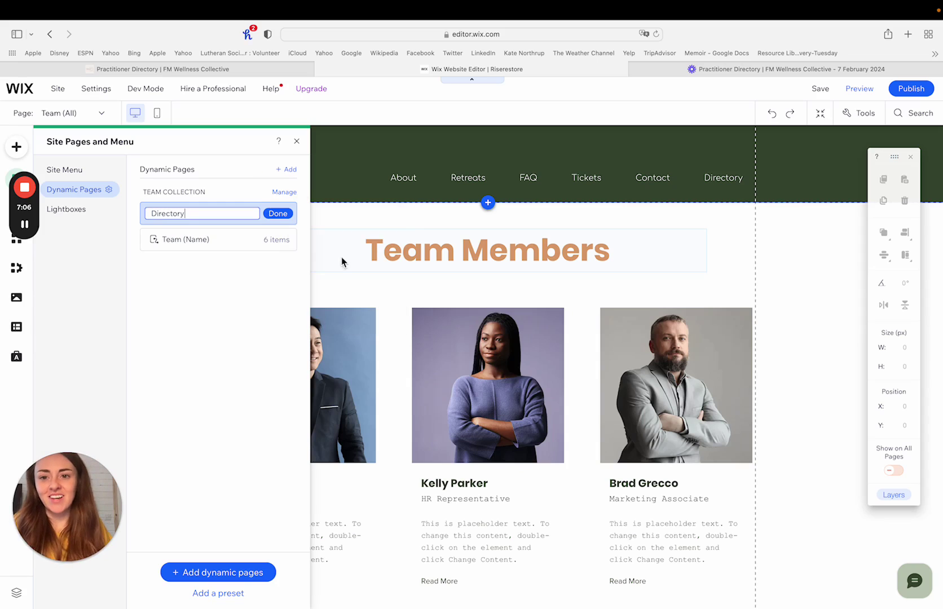
left_click(284, 218)
Rename the Team (Name) page to 'Practitioner' and open the Directory page for editing.
left_click(286, 241)
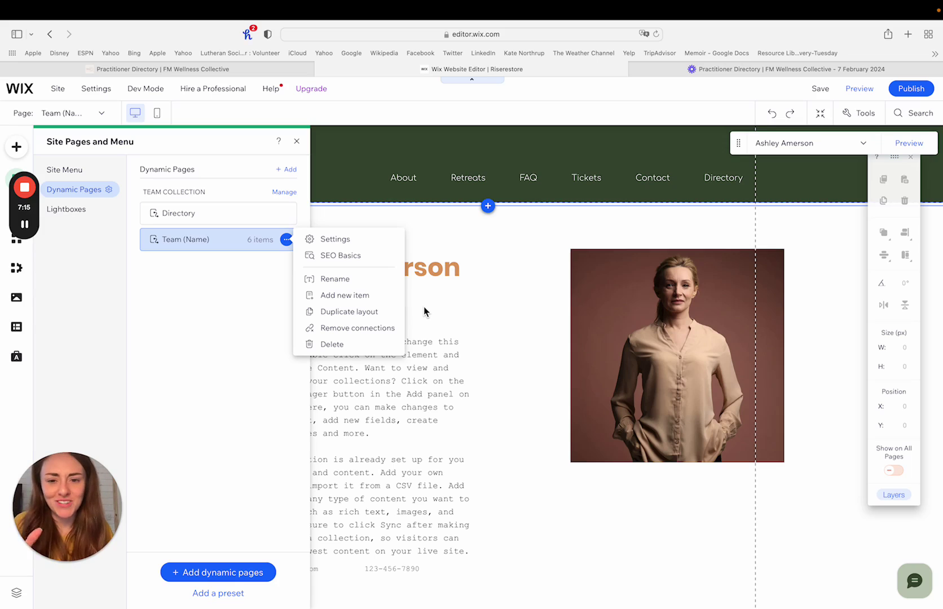
left_click(351, 280)
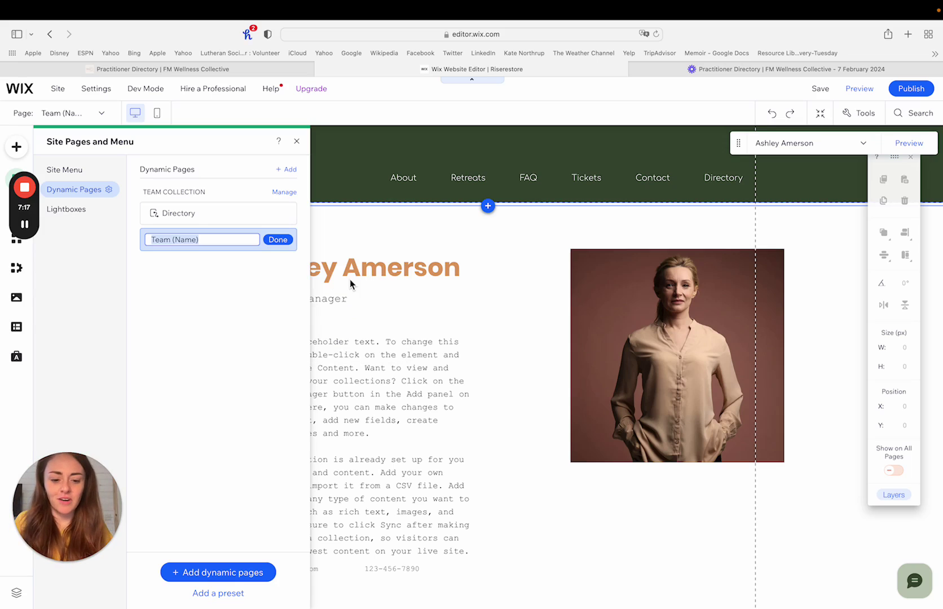
type("Practitioner")
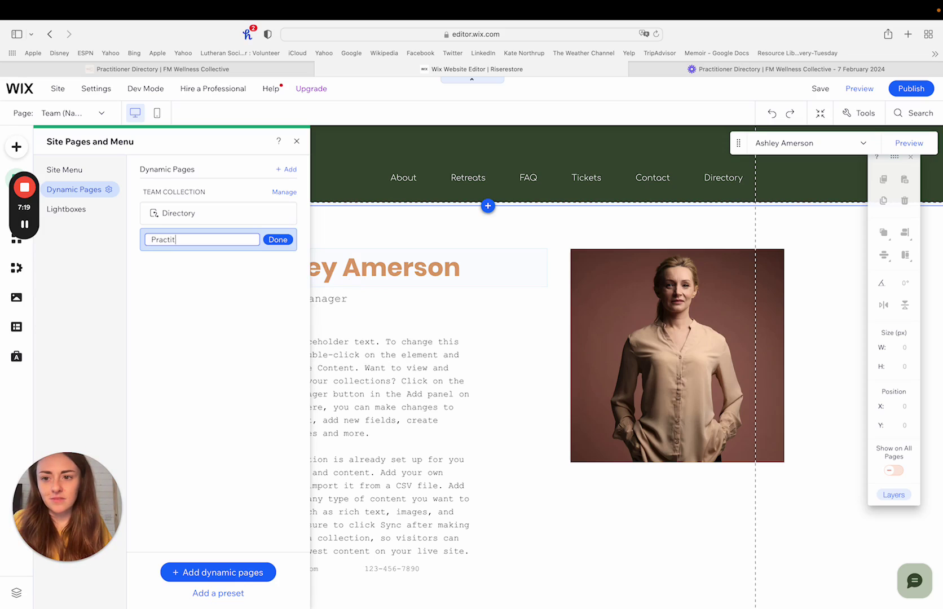
left_click(277, 240)
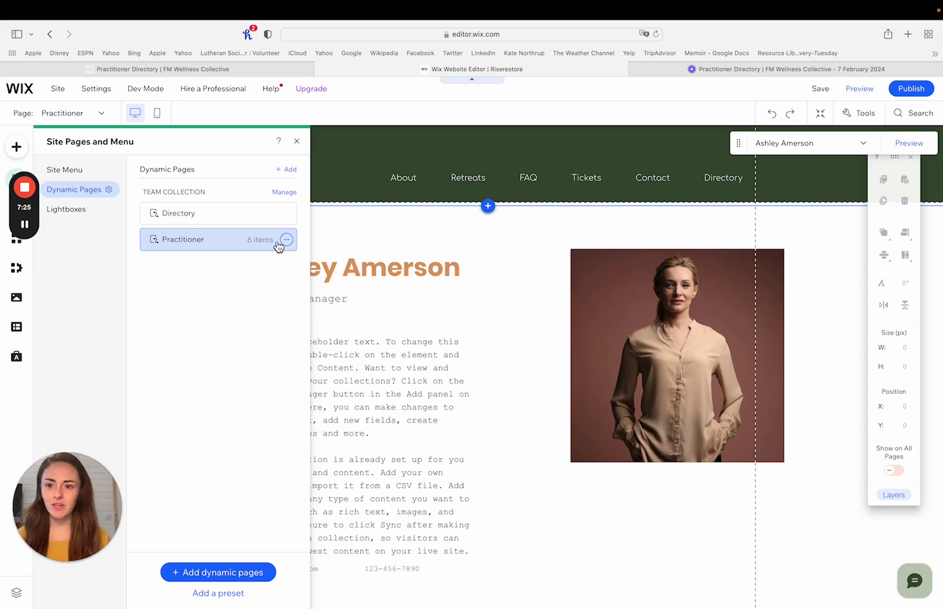
left_click(198, 220)
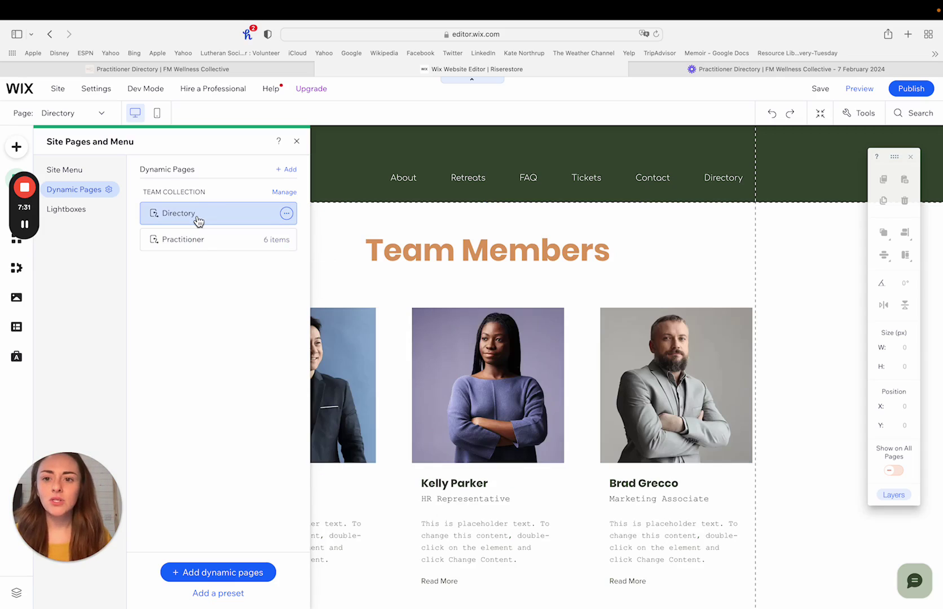
left_click(297, 141)
scroll(453, 376, "down", 3)
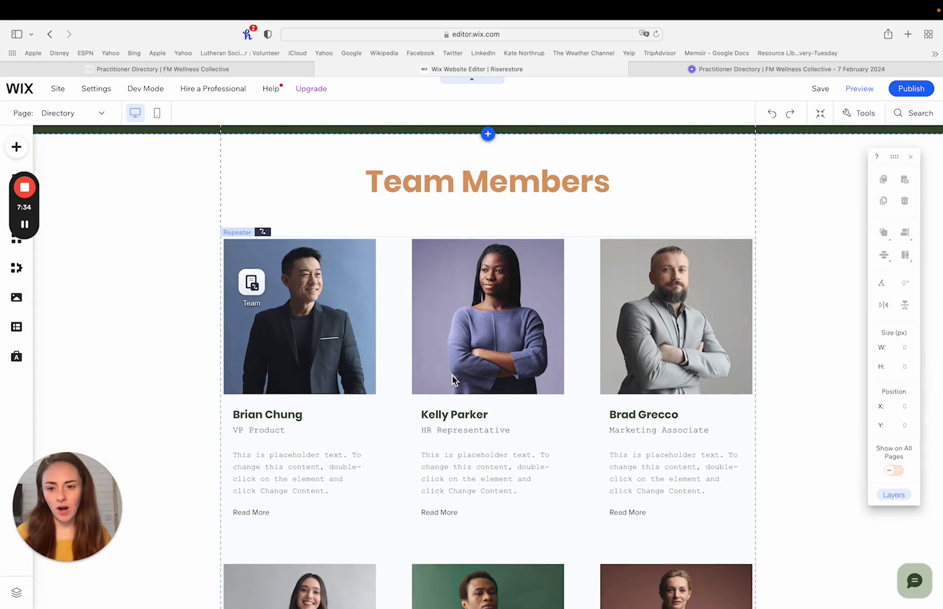
scroll(452, 376, "down", 1)
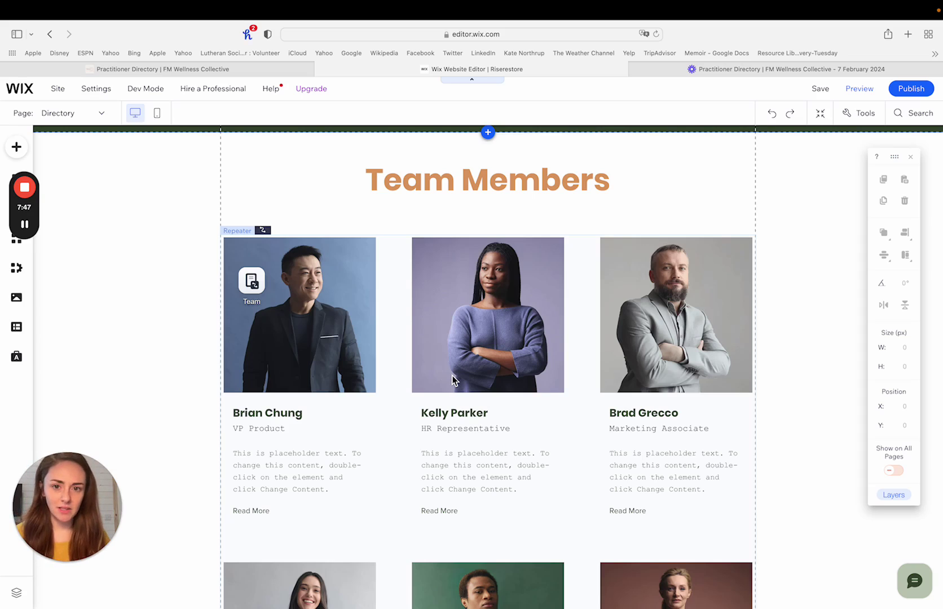
left_click(312, 476)
left_click(281, 478)
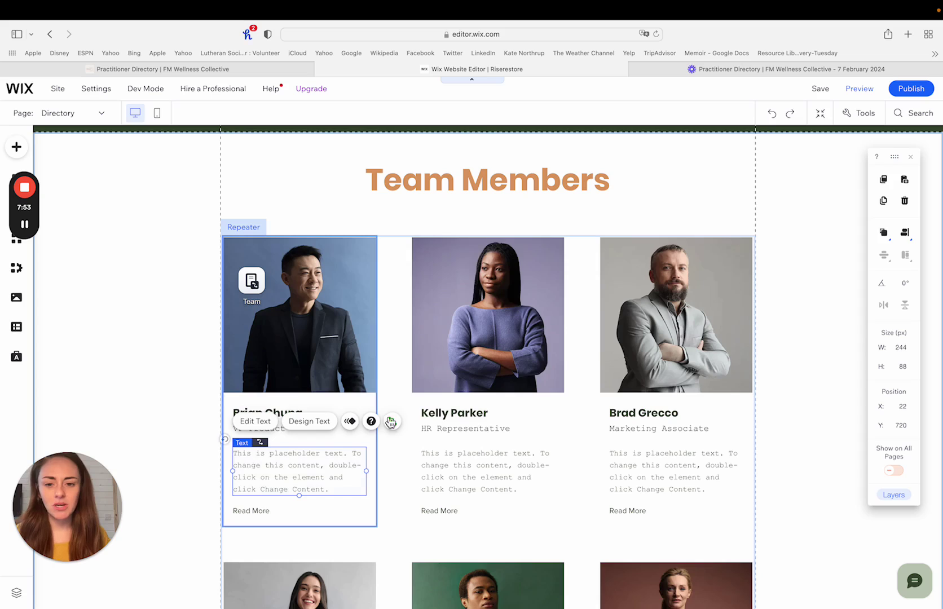
left_click(434, 414)
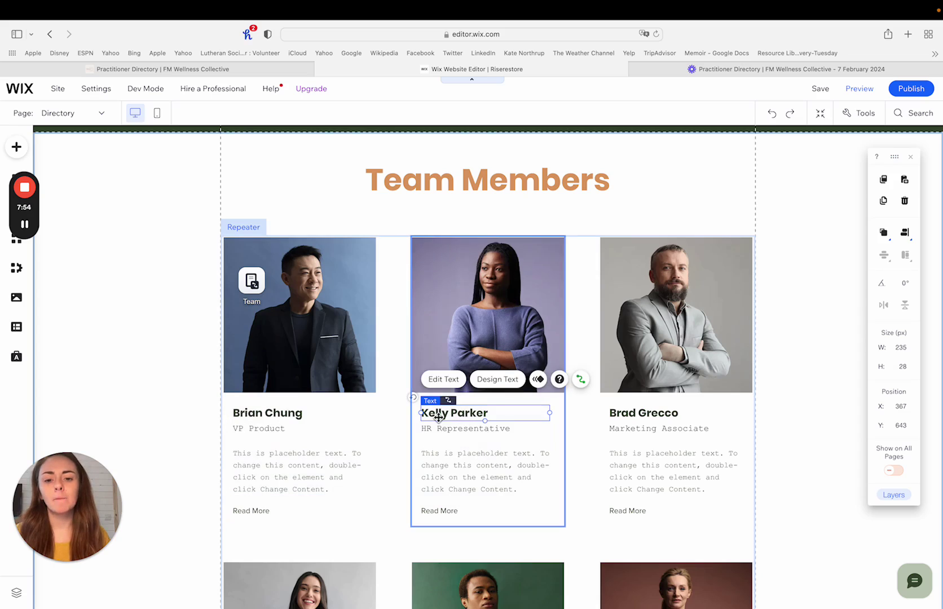
left_click(286, 413)
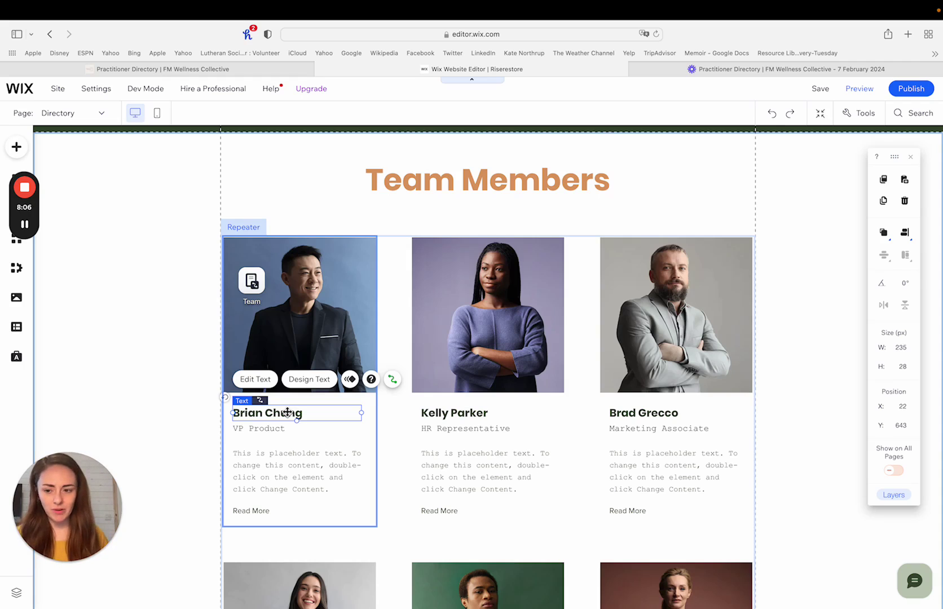
left_click(180, 428)
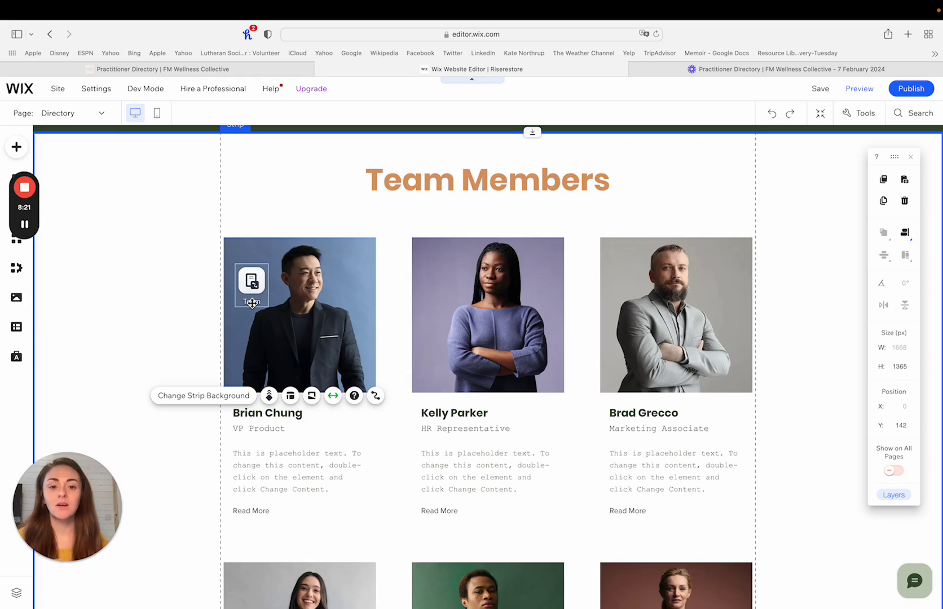
left_click(449, 293)
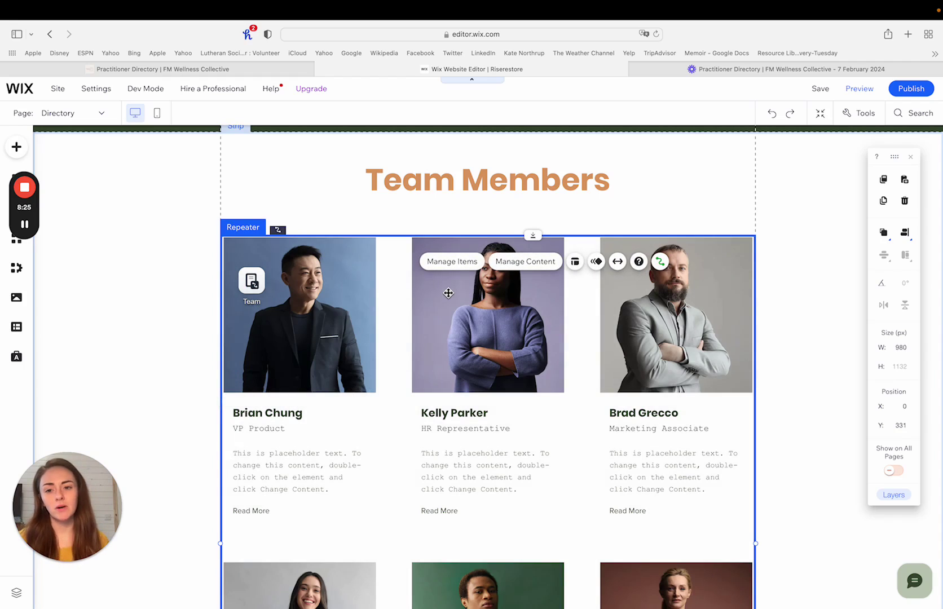
left_click(261, 283)
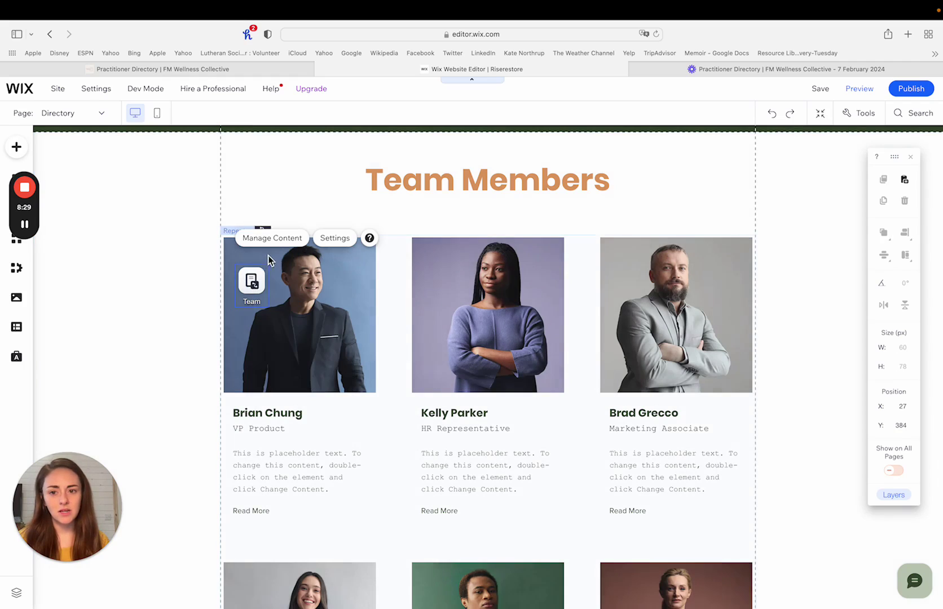
Open the Team collection's content in the CMS and start adding a new field.
left_click(276, 243)
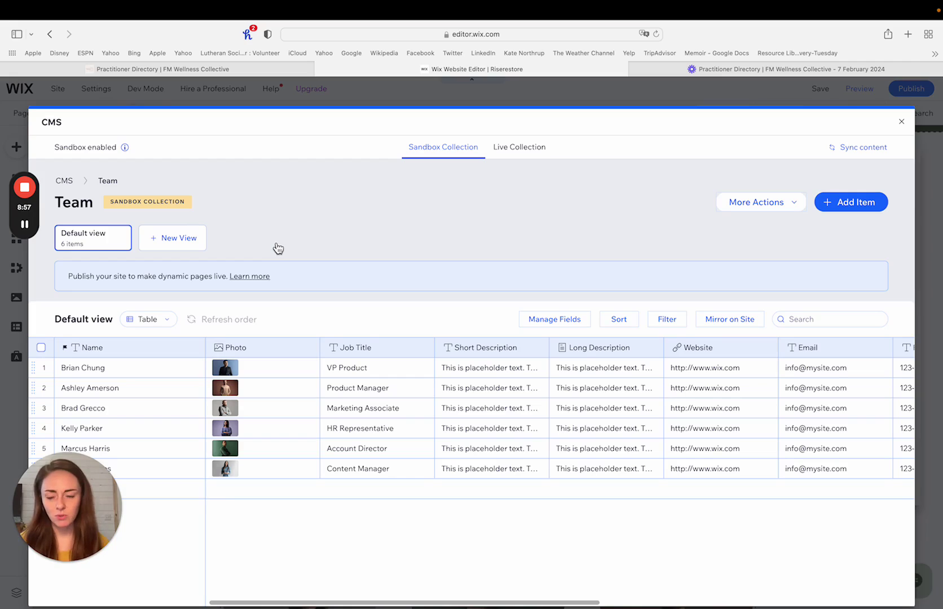
mouse_move(132, 369)
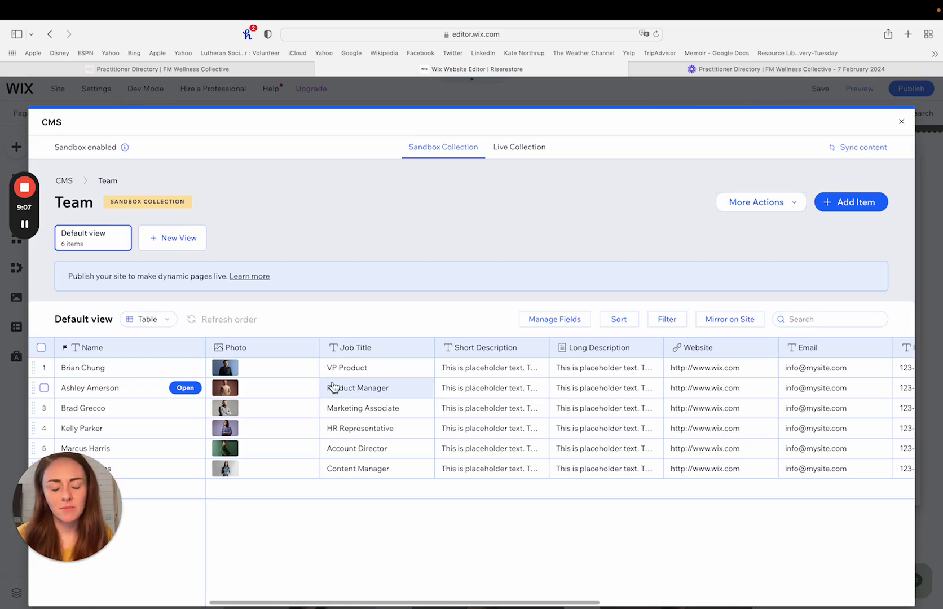
scroll(332, 387, "right", 10)
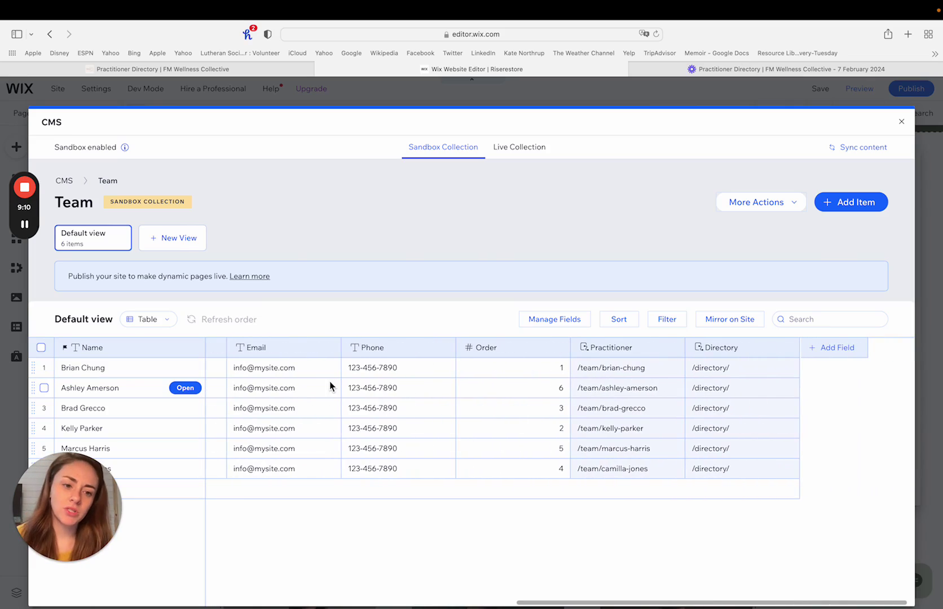
scroll(349, 395, "left", 10)
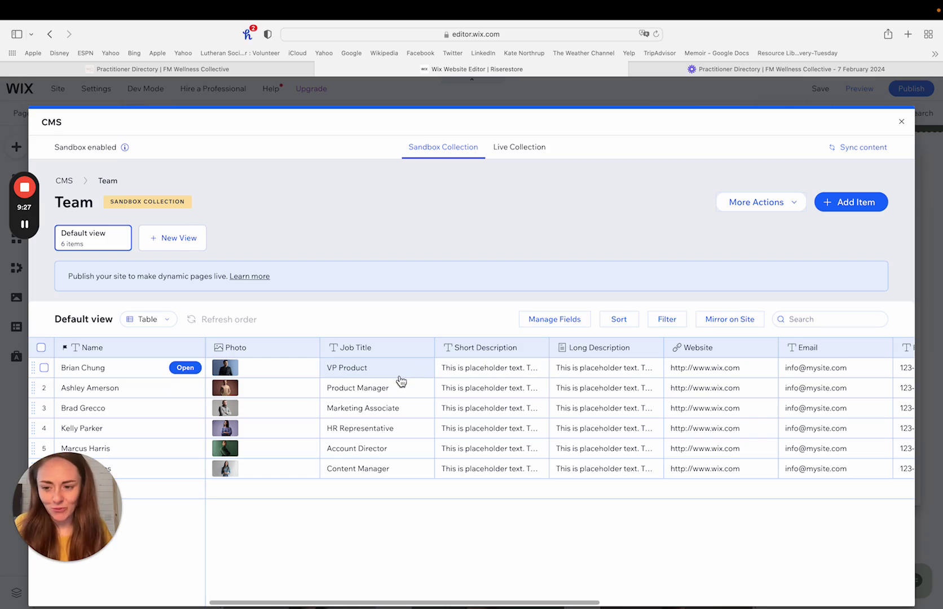
scroll(401, 381, "right", 10)
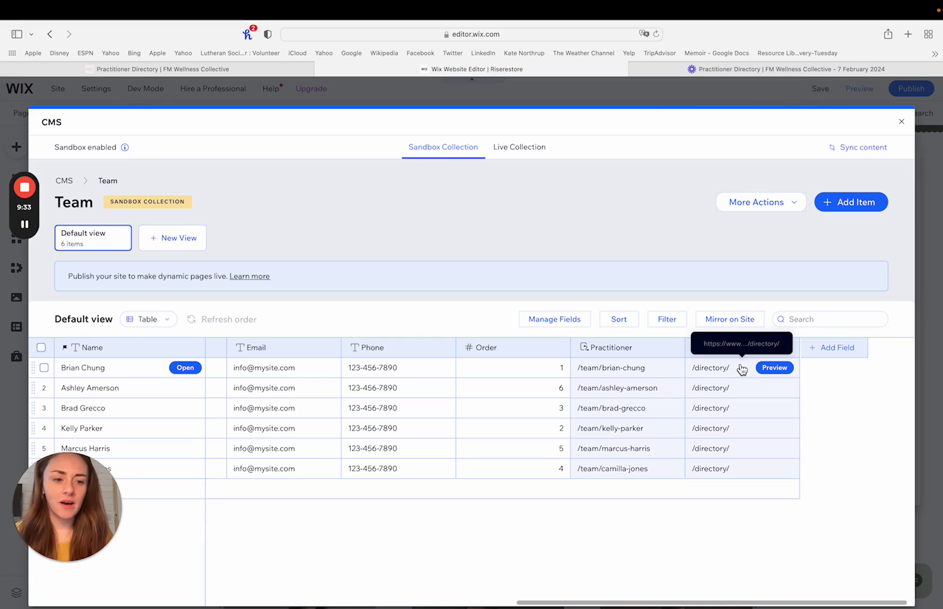
left_click(847, 349)
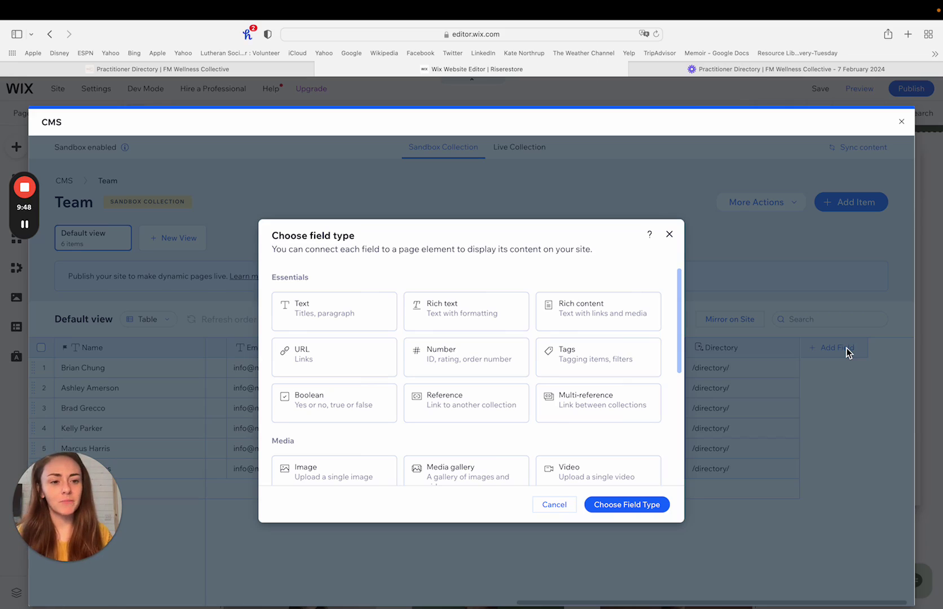
Create a Tags field named 'Service Type' in the Team collection.
left_click(595, 363)
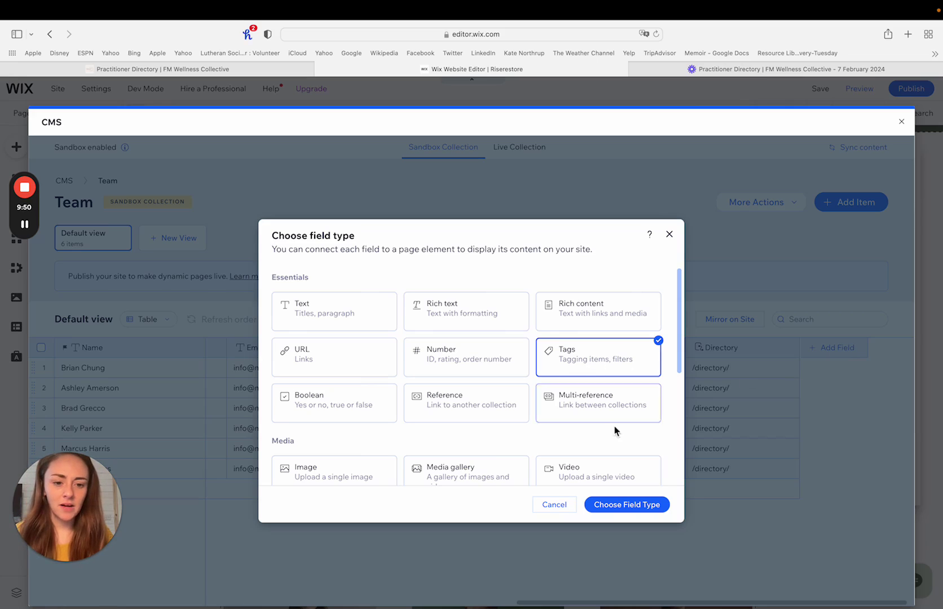
left_click(609, 508)
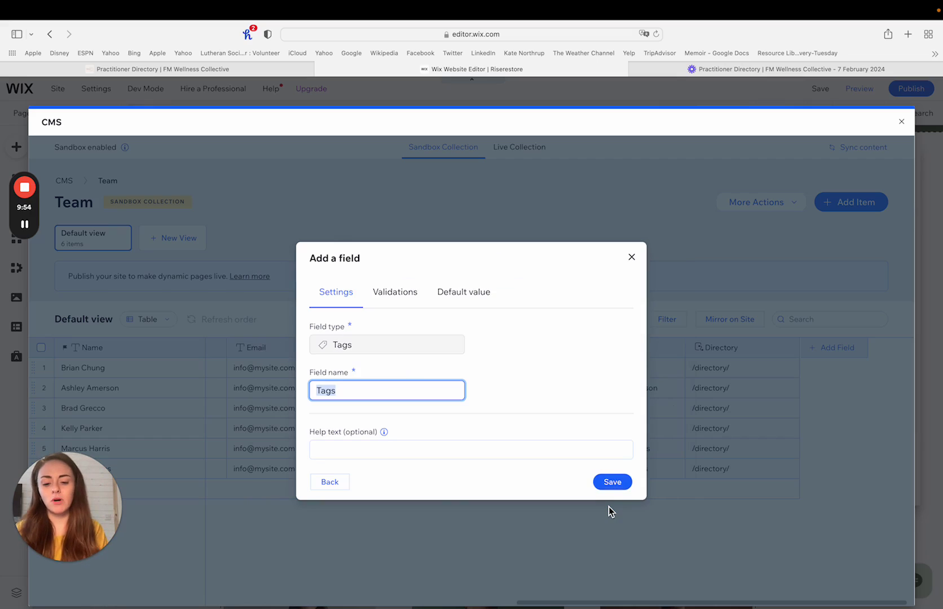
type("Service Type")
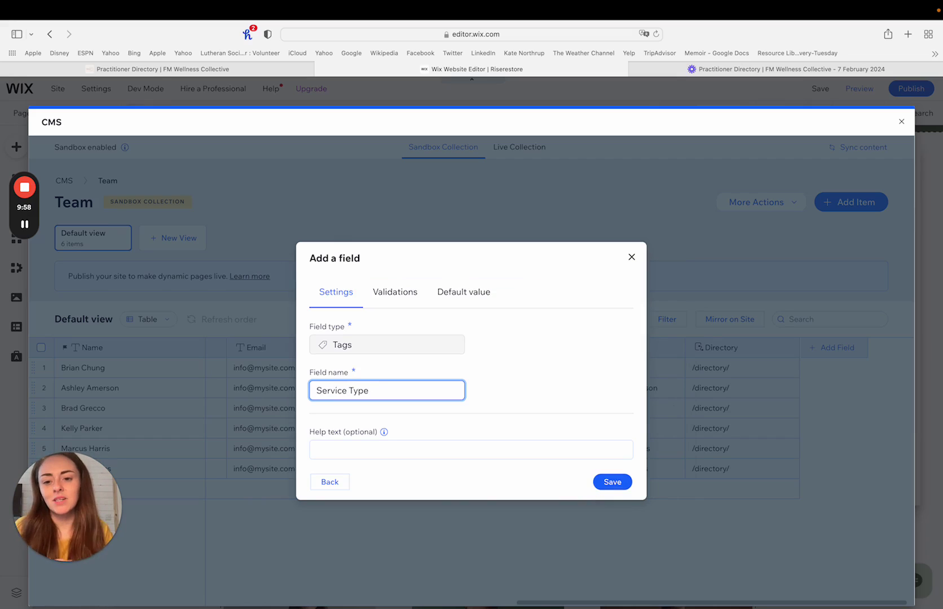
left_click(614, 483)
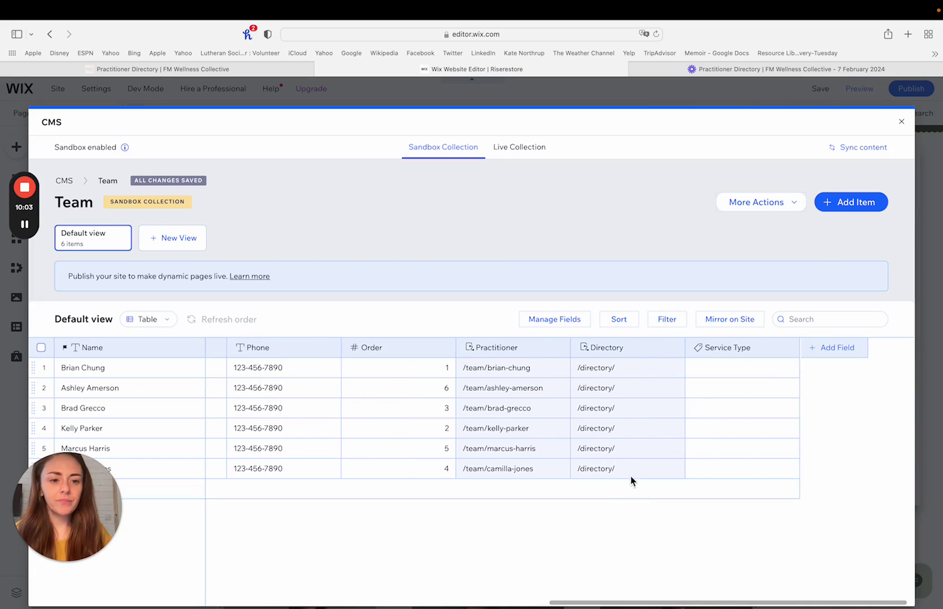
left_click(728, 370)
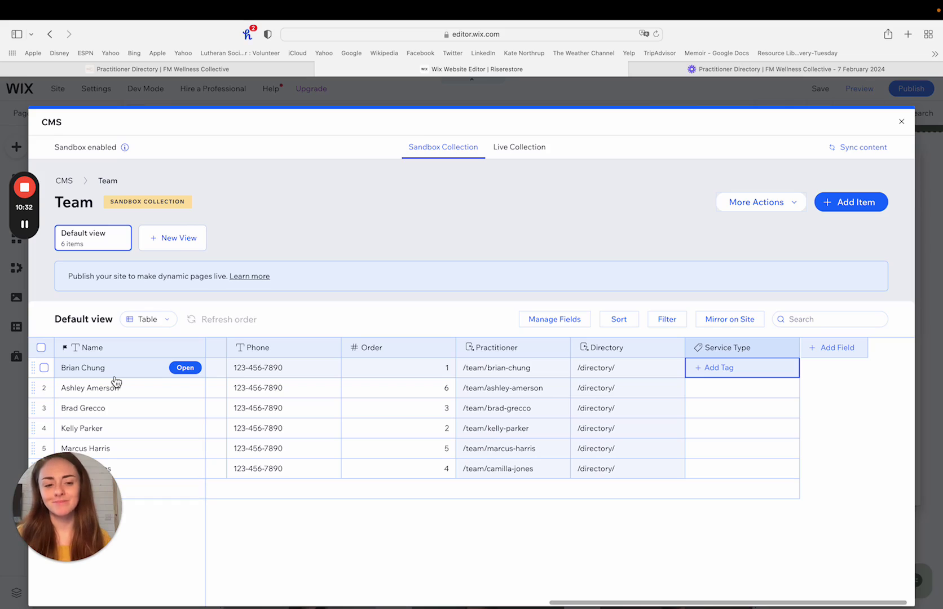
Tag the first member 'speaker' and the second member 'speaker' and 'coach'.
left_click(705, 368)
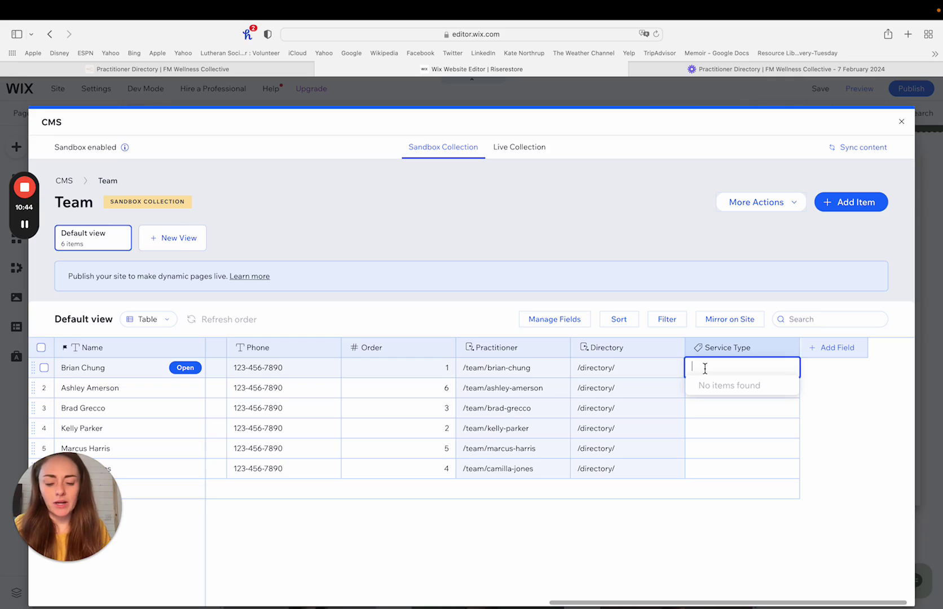
type("speaker")
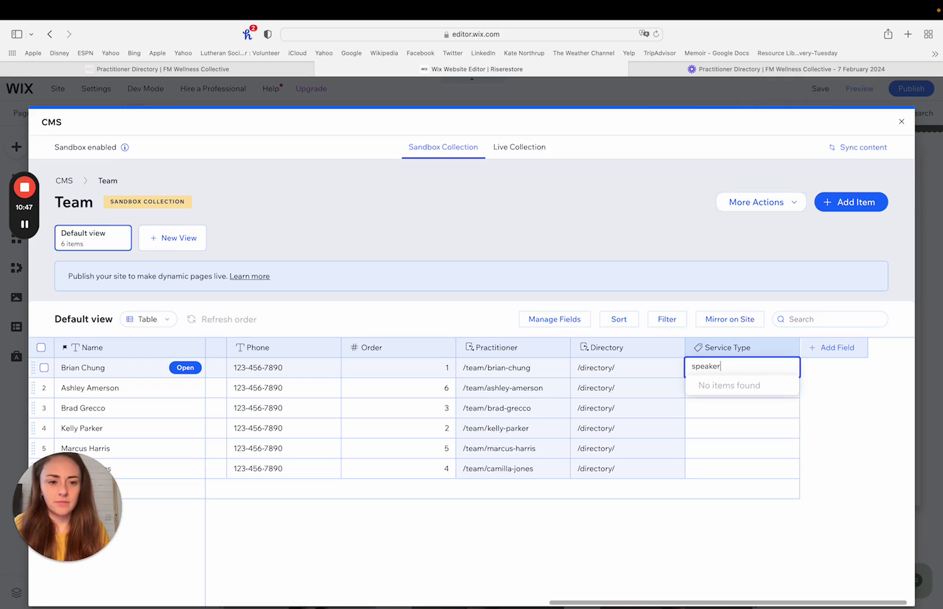
key("Return")
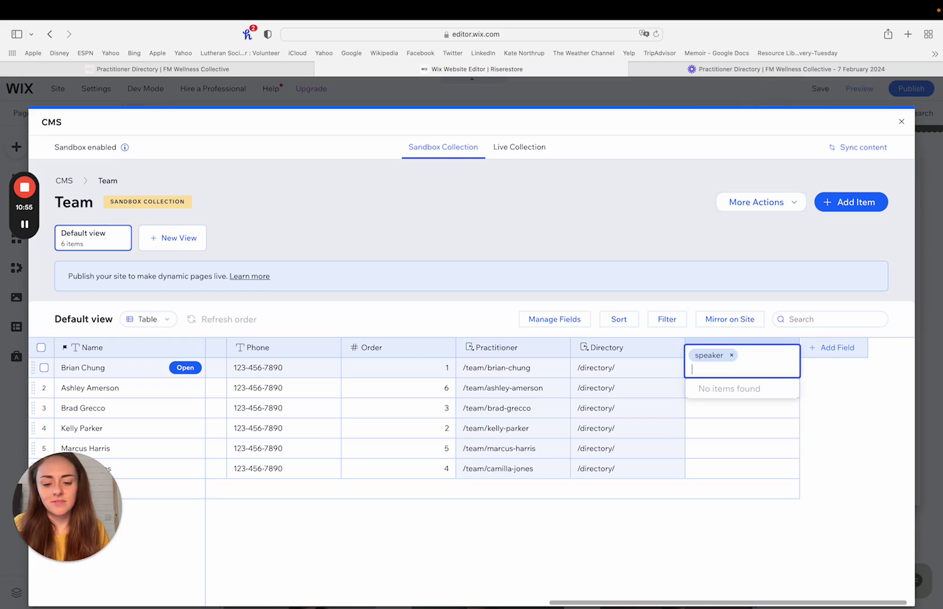
left_click(781, 405)
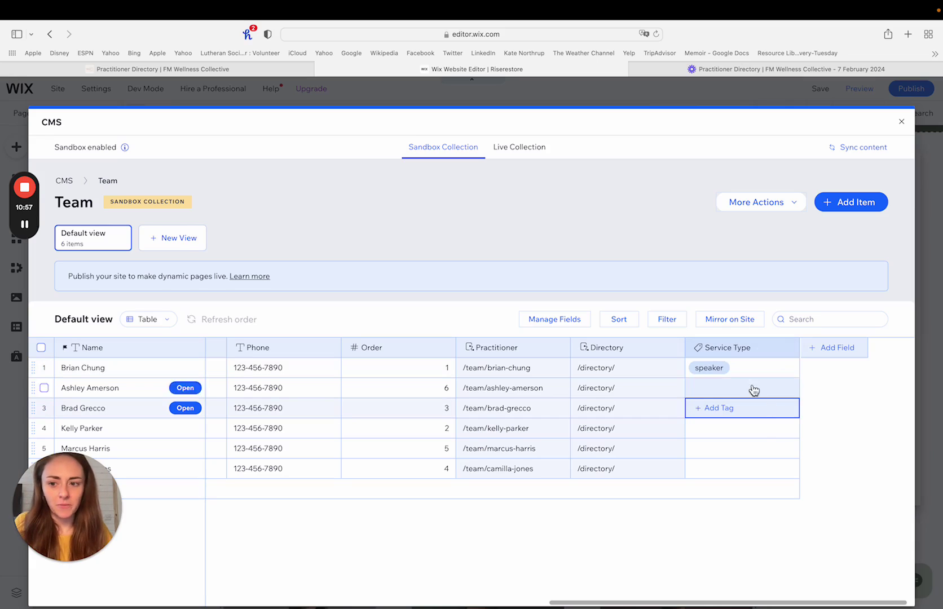
left_click(743, 395)
type("speaker")
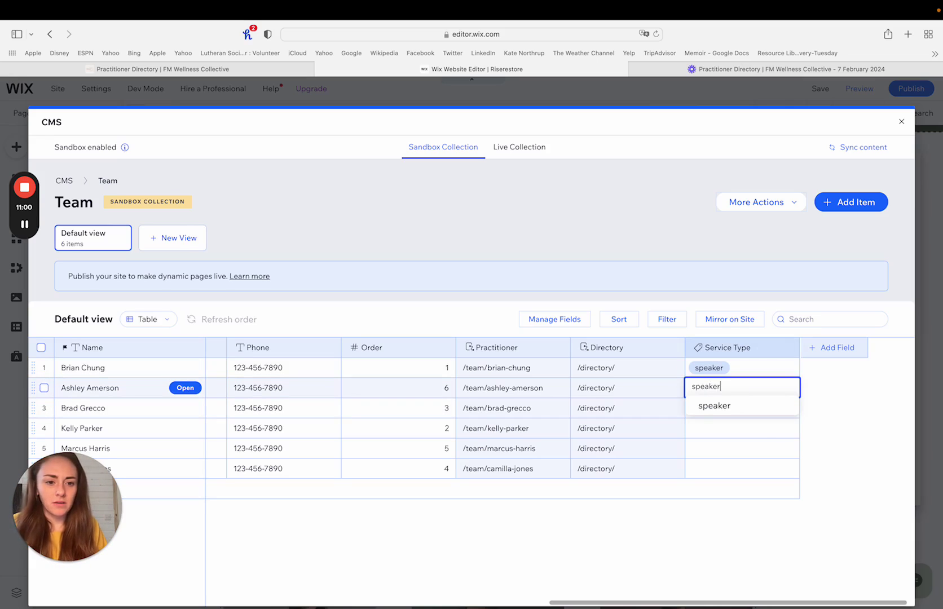
key("Return")
type("coach")
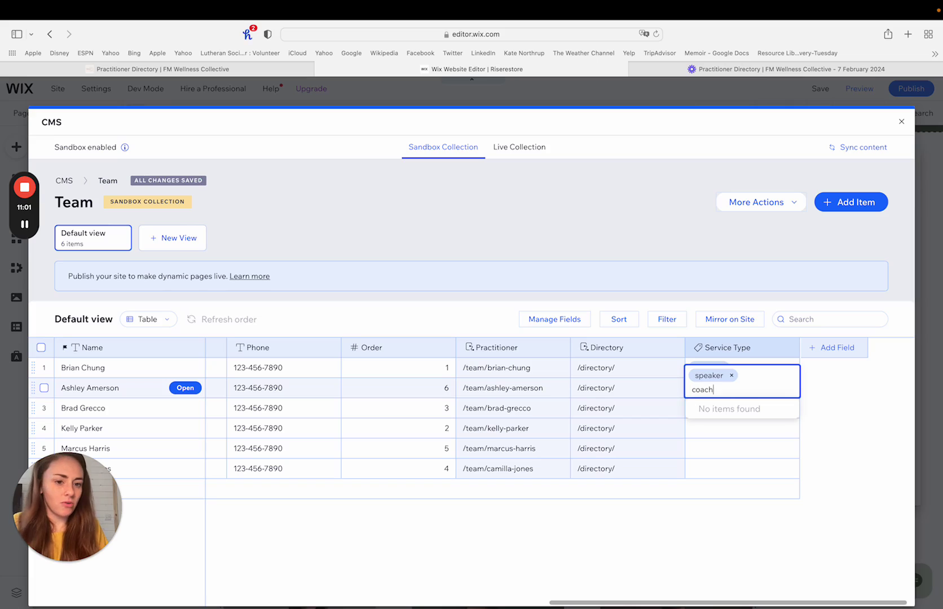
key("Return")
left_click(716, 434)
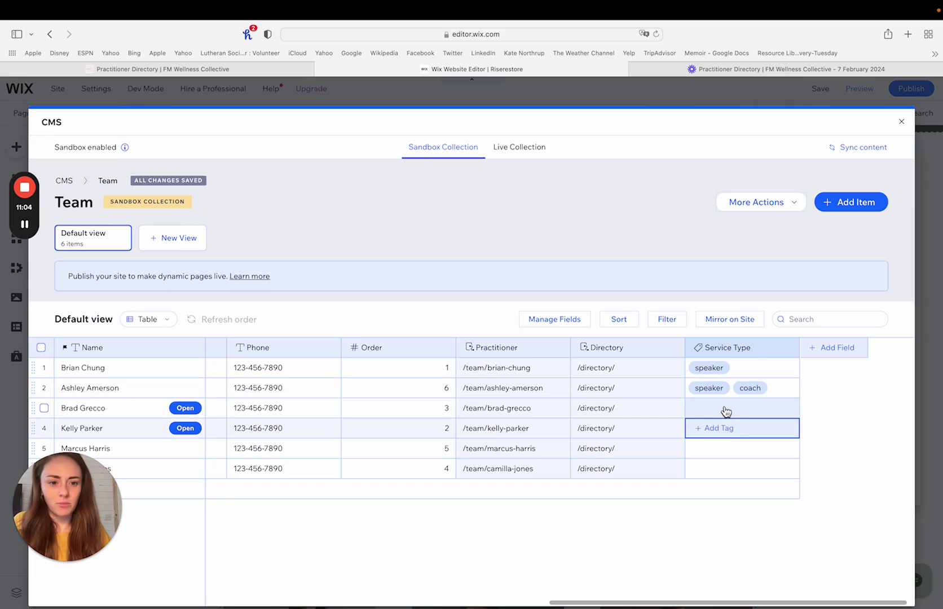
Tag the third member 'coach' and the fourth member 'therapist'.
left_click(723, 406)
type("coach")
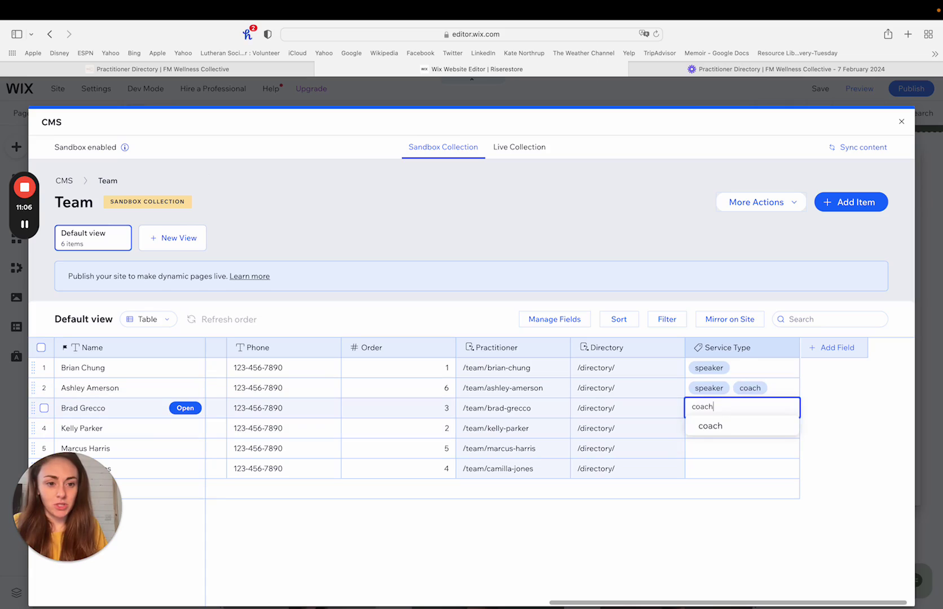
key("Return")
left_click(768, 454)
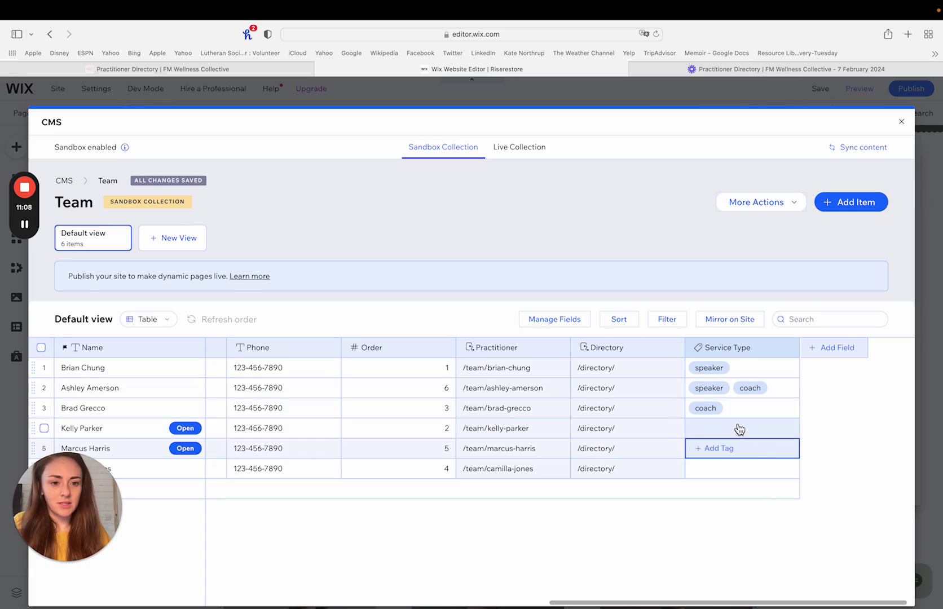
left_click(736, 428)
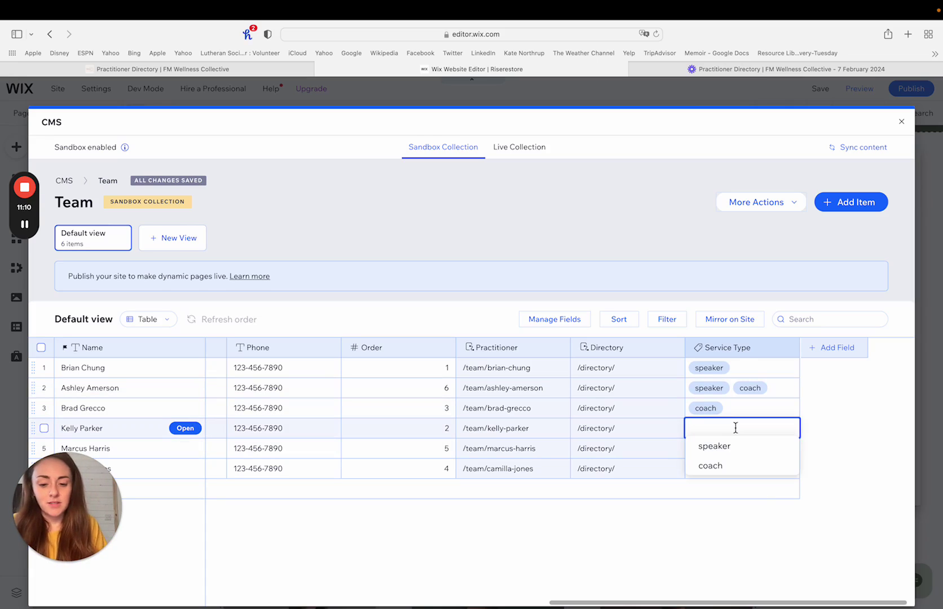
type("therapist")
key("Return")
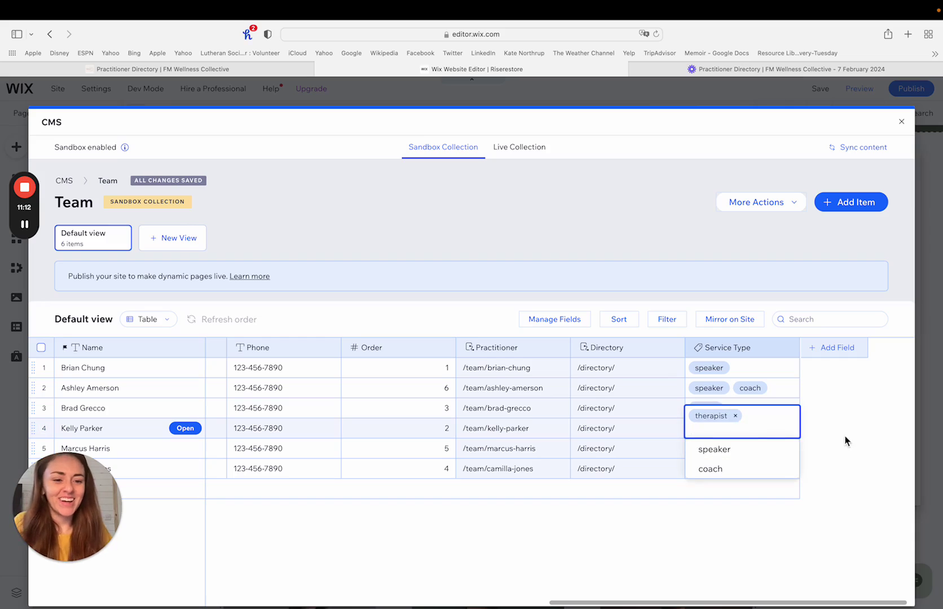
left_click(847, 441)
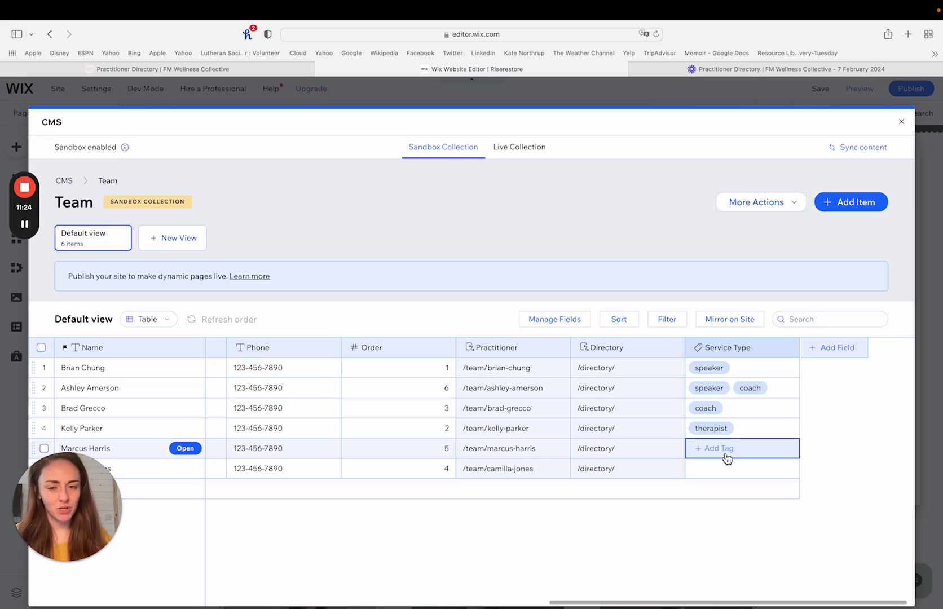
Close the Team collection's CMS panel to get back to the Directory page canvas.
scroll(389, 446, "left", 15)
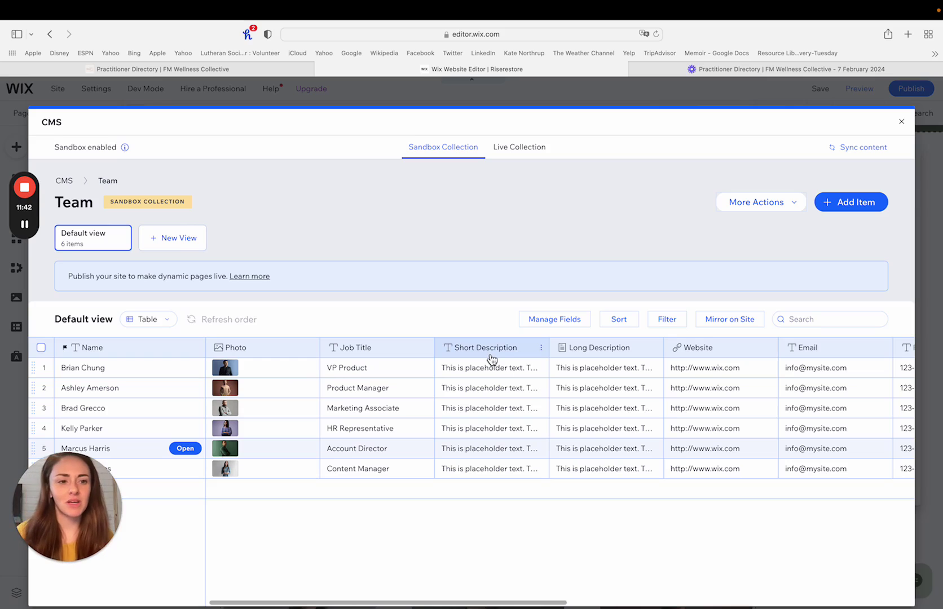
left_click(902, 122)
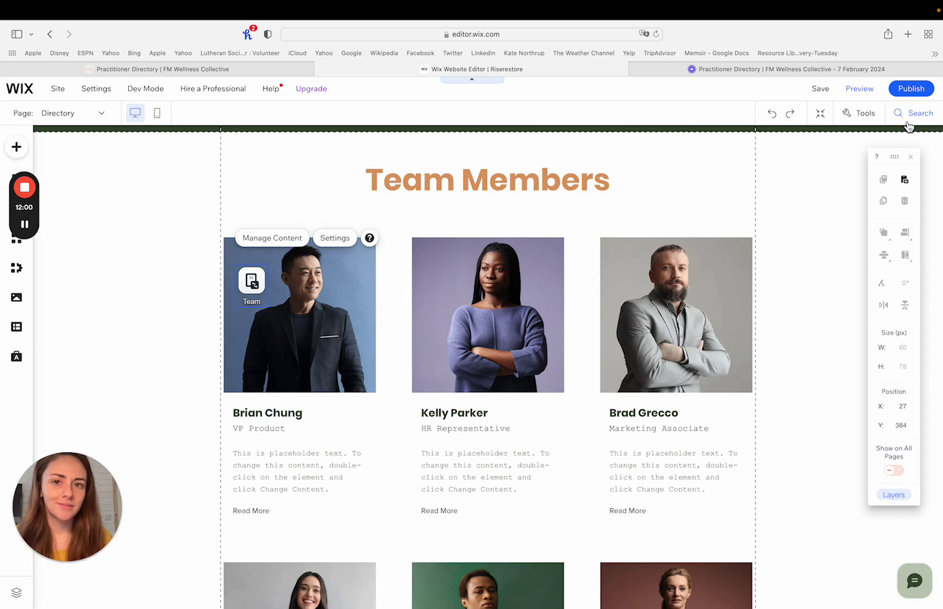
Move the team repeater down about 24 px and delete the Team Members heading.
left_click(596, 301)
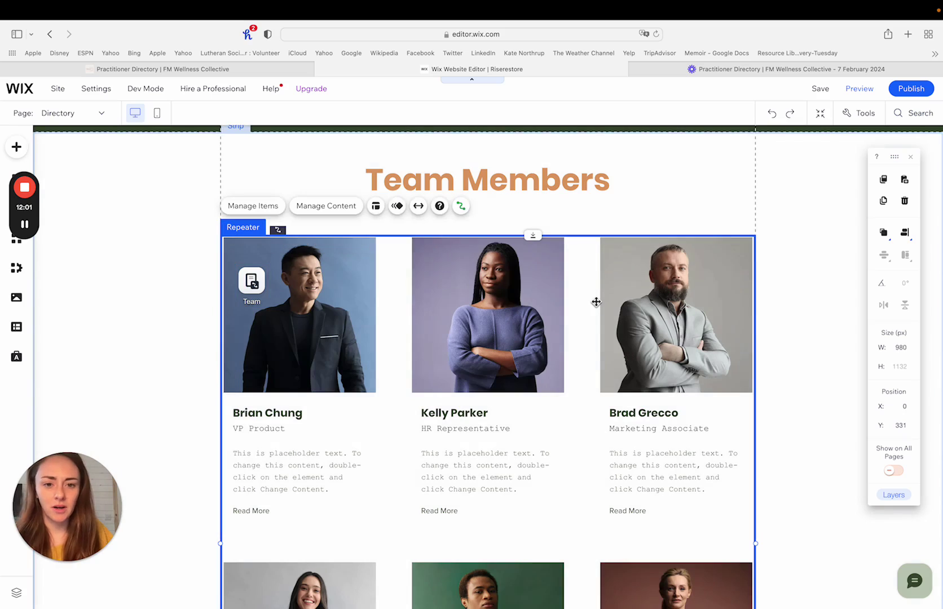
left_click_drag(488, 308, 487, 340)
scroll(486, 341, "up", 3)
left_click(531, 246)
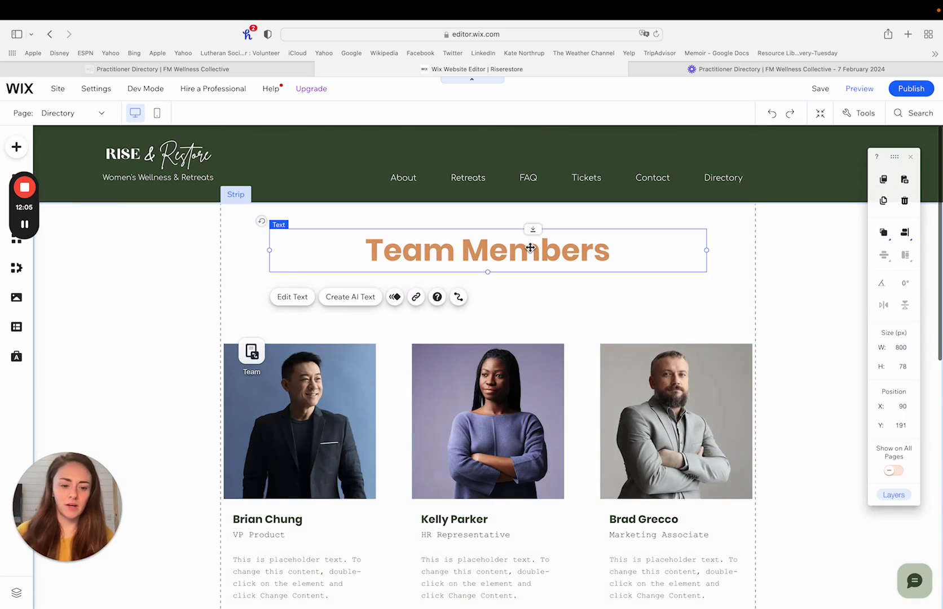
key("Delete")
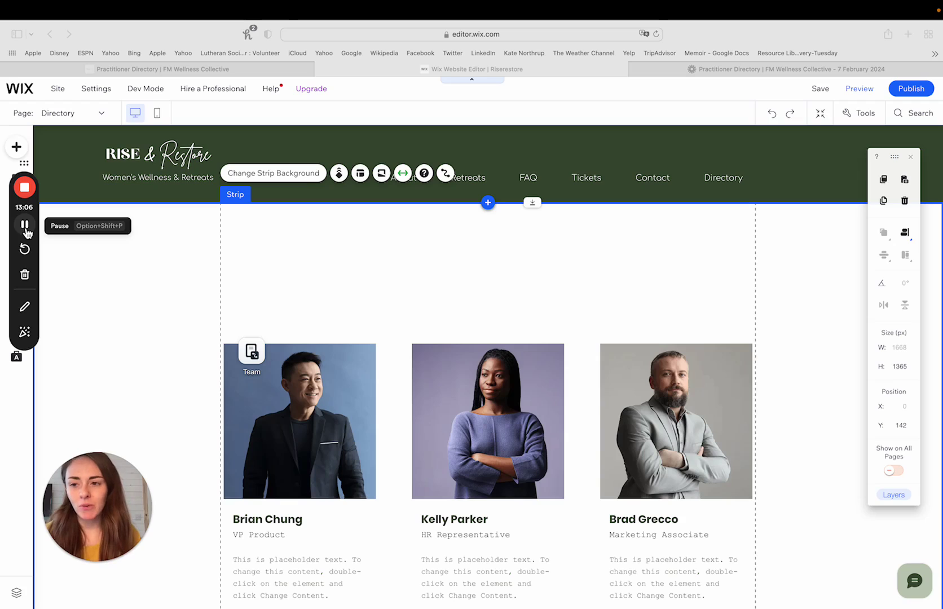
Browse the Add panel's Input elements to reach the dropdown presets.
left_click(21, 152)
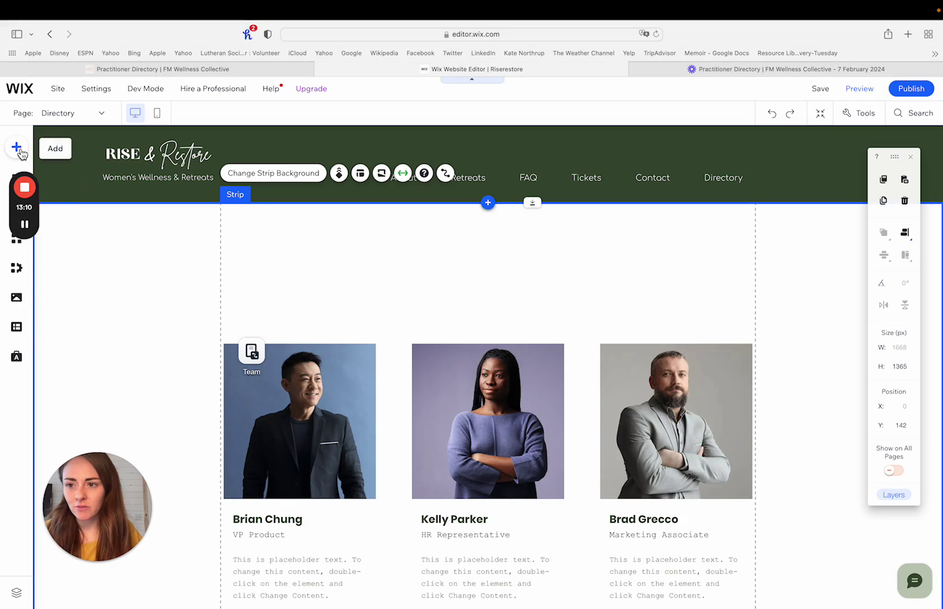
left_click(21, 152)
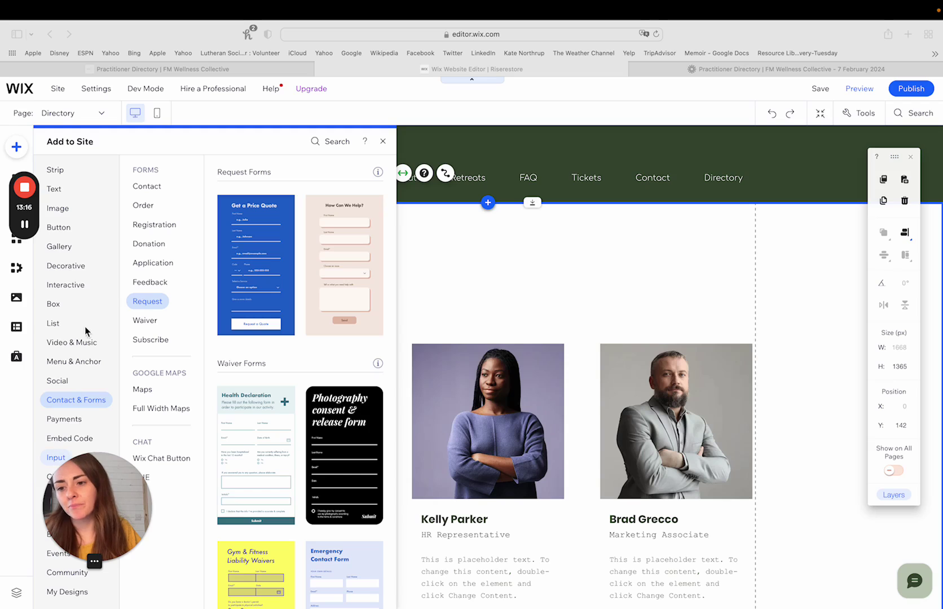
left_click(57, 381)
left_click(51, 460)
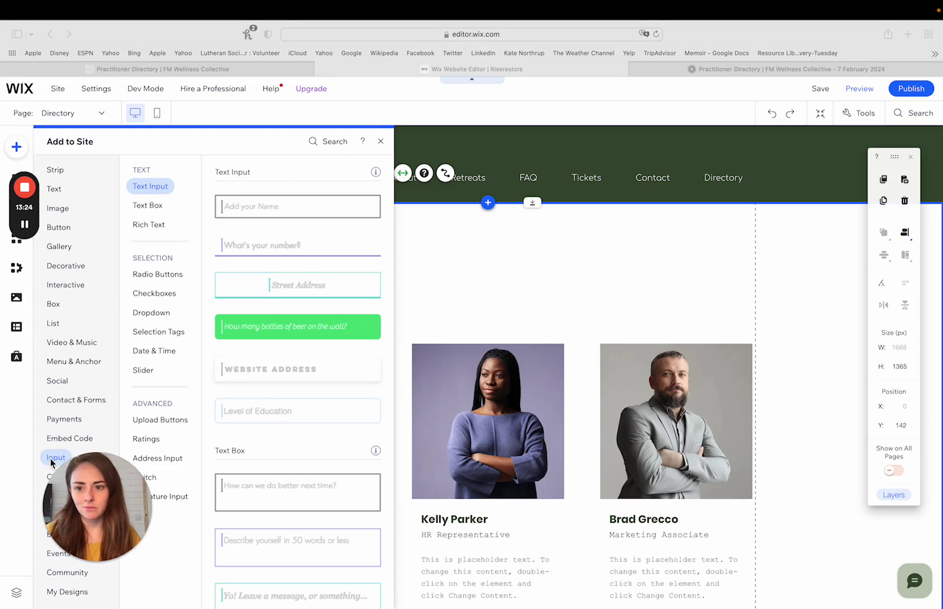
left_click(162, 334)
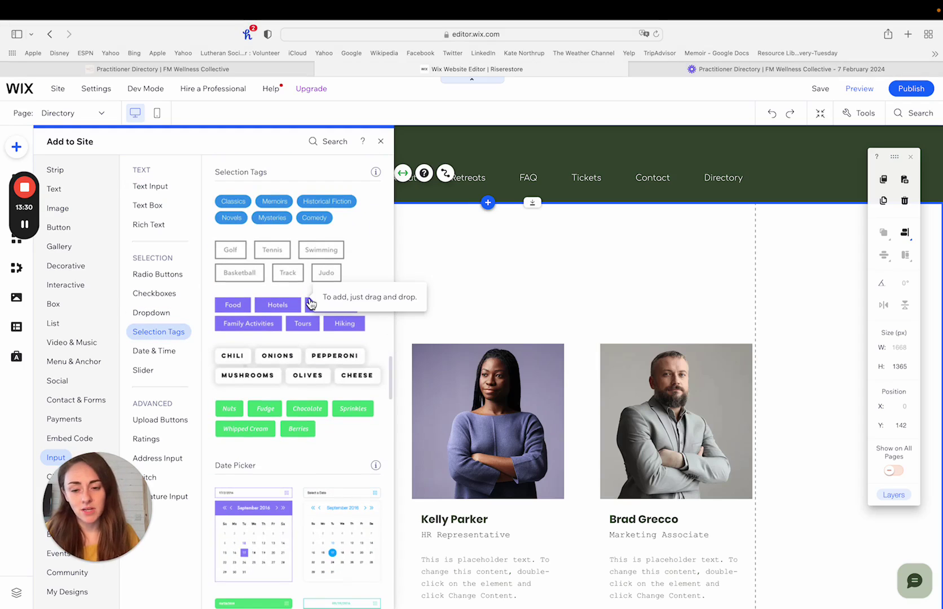
left_click(152, 351)
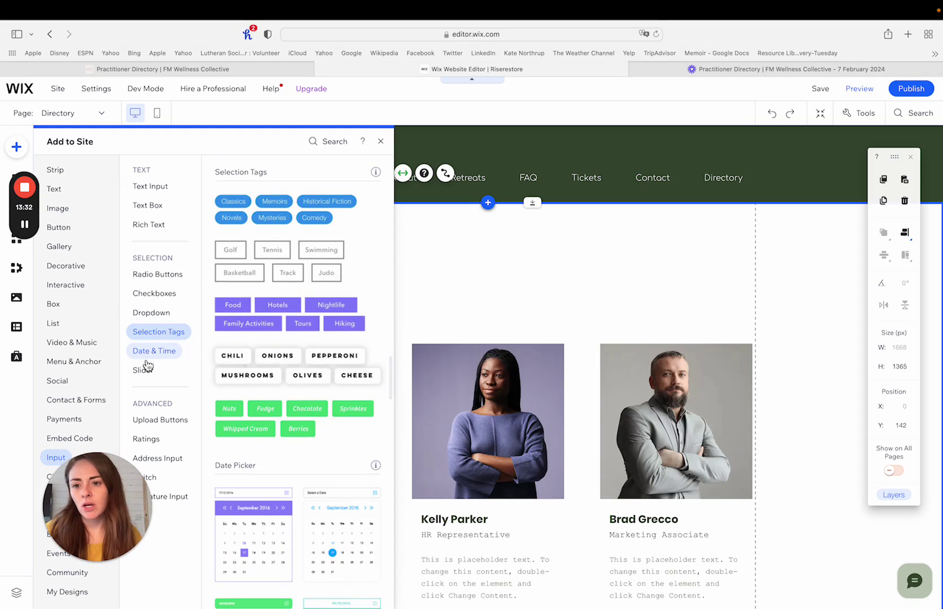
left_click(157, 275)
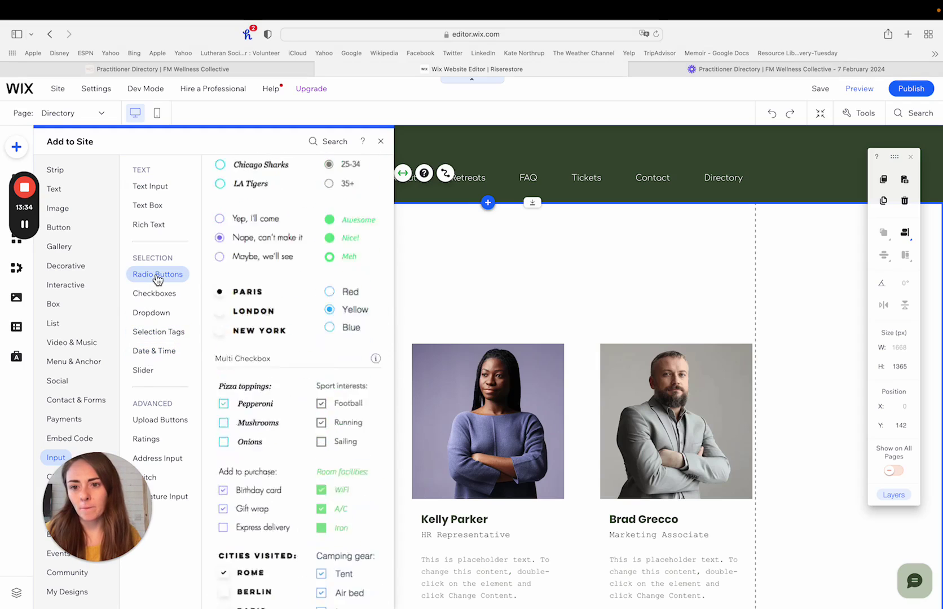
left_click(152, 313)
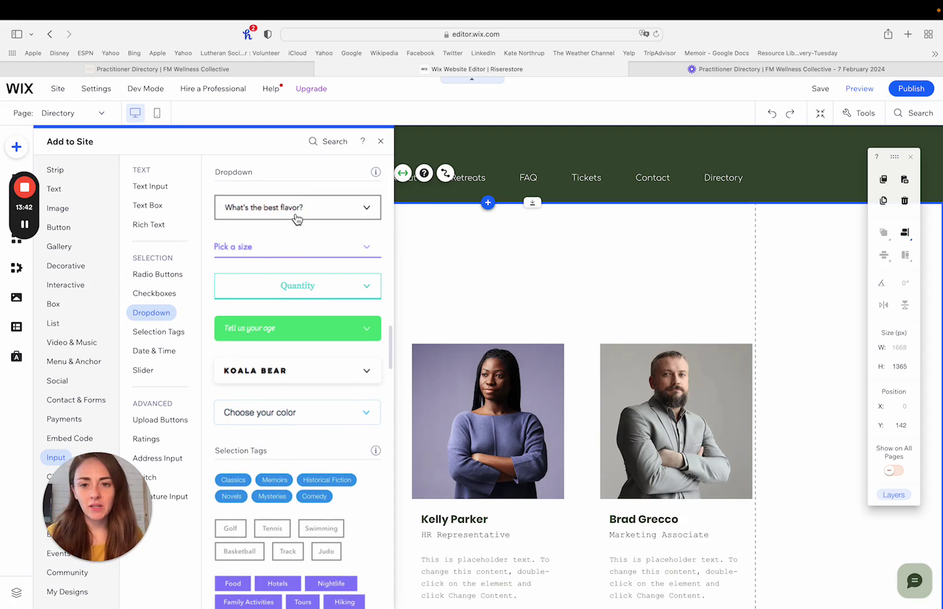
Add the first dropdown preset above the team repeater and widen it.
left_click(298, 219)
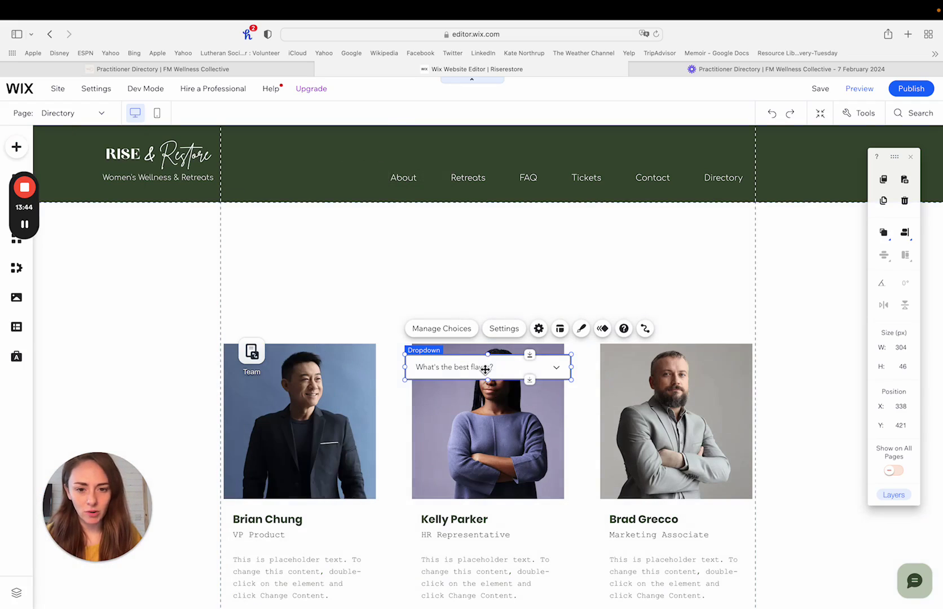
left_click_drag(486, 367, 360, 262)
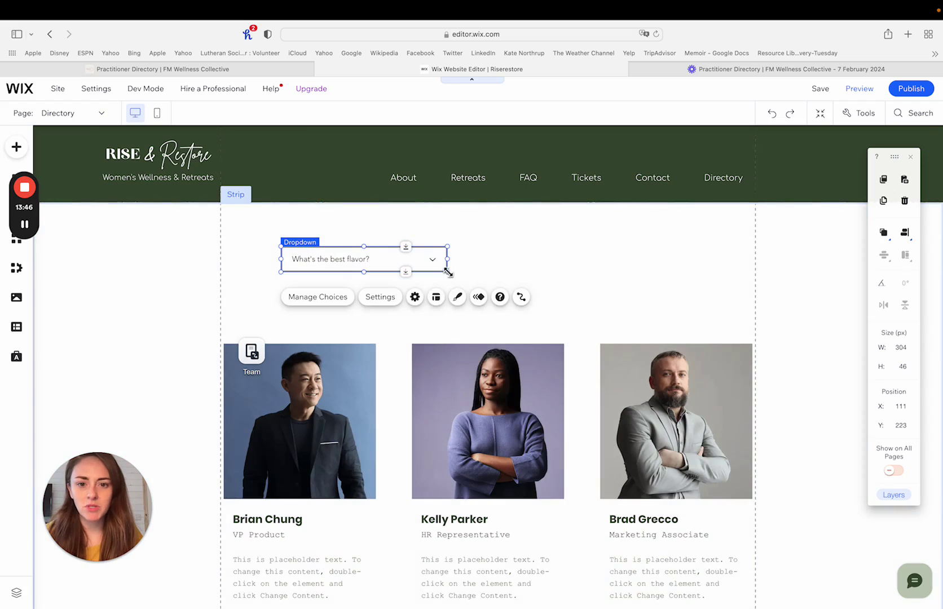
left_click_drag(447, 259, 593, 268)
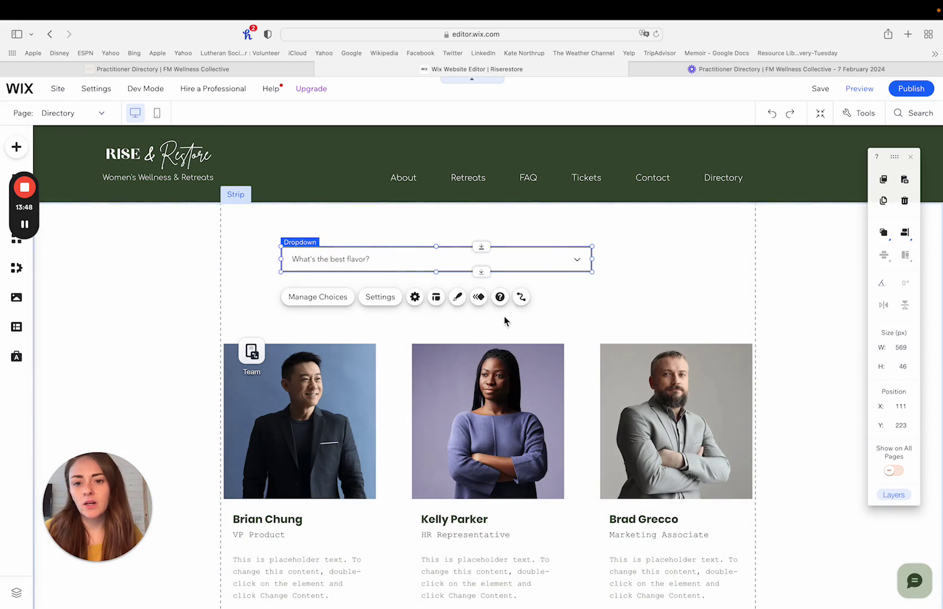
left_click_drag(465, 255, 441, 266)
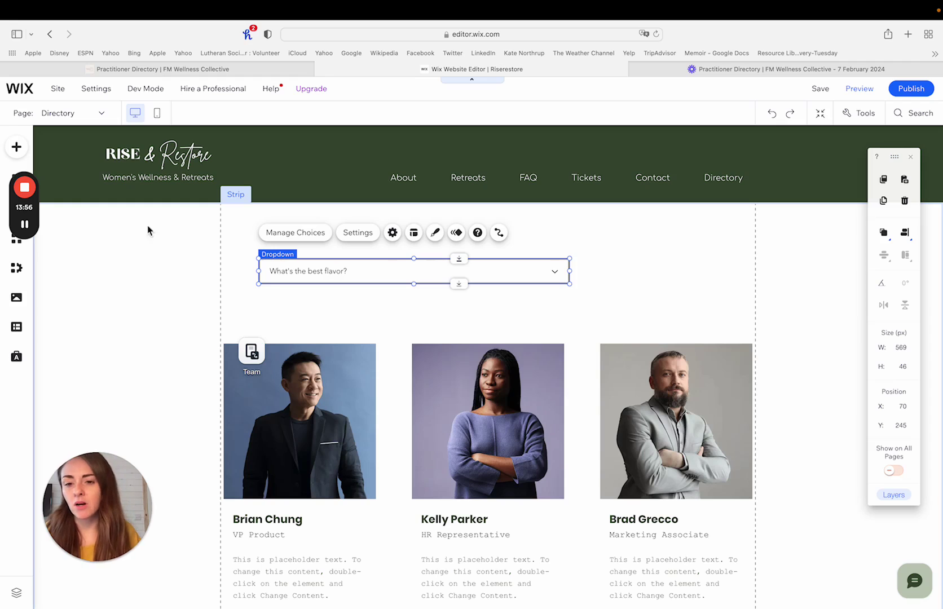
Add a dark green themed button beside the dropdown and shift both right together.
left_click(16, 149)
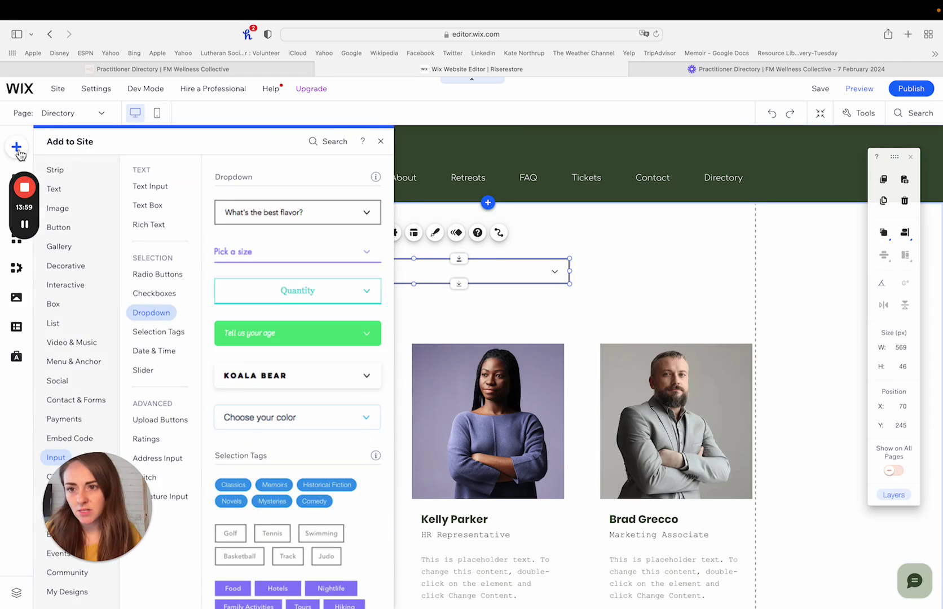
left_click(66, 229)
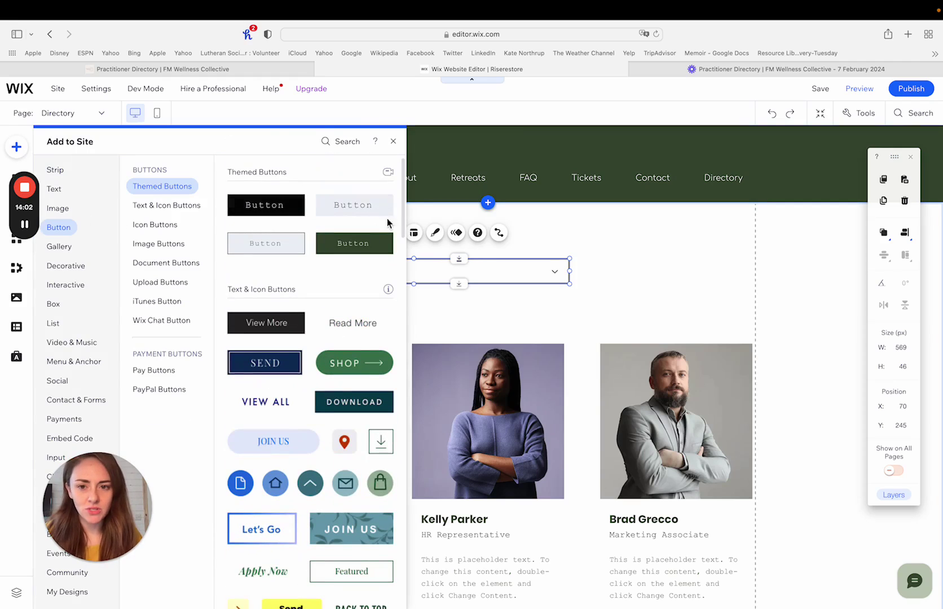
left_click(356, 248)
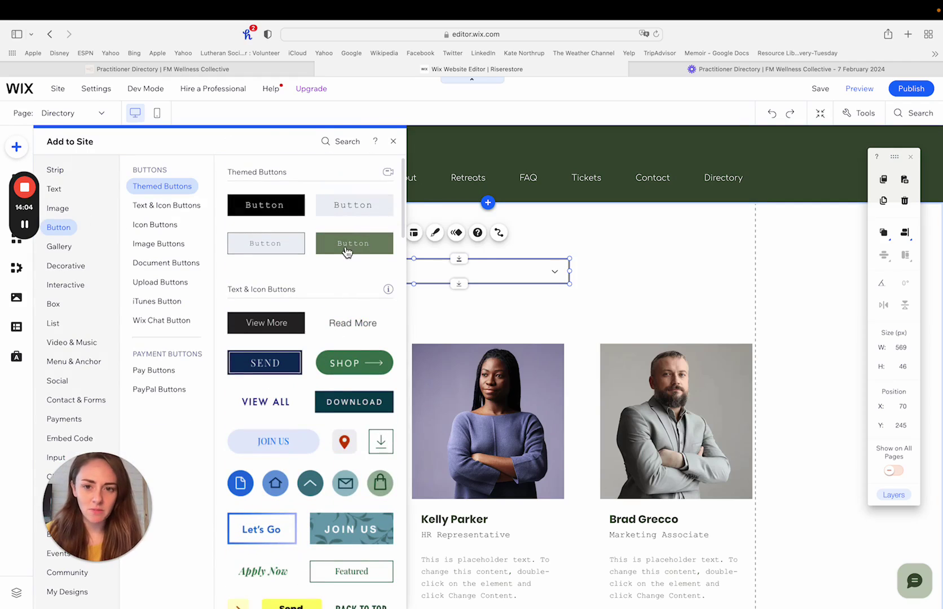
left_click_drag(474, 367, 687, 273)
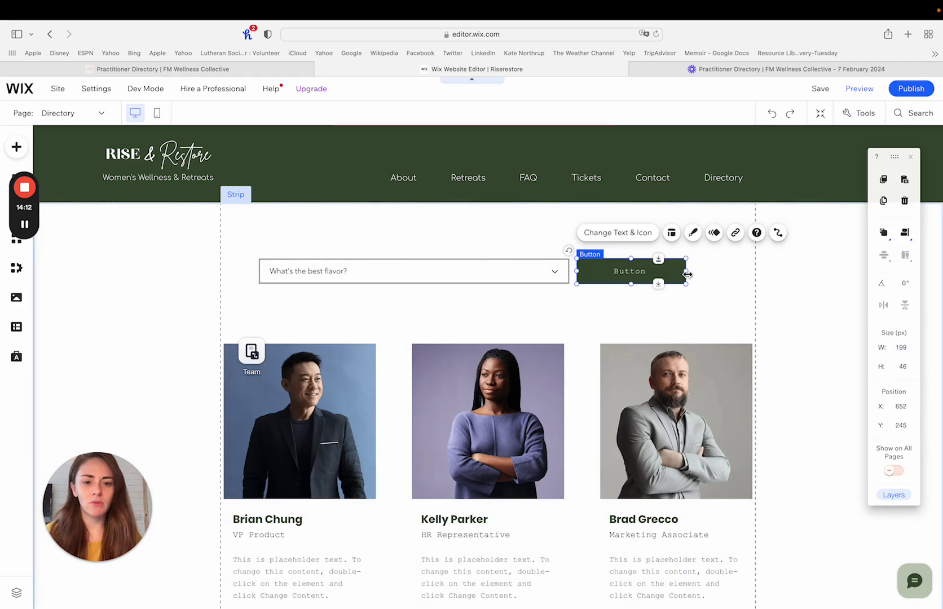
left_click(497, 276, "shift")
left_click_drag(498, 277, 512, 281)
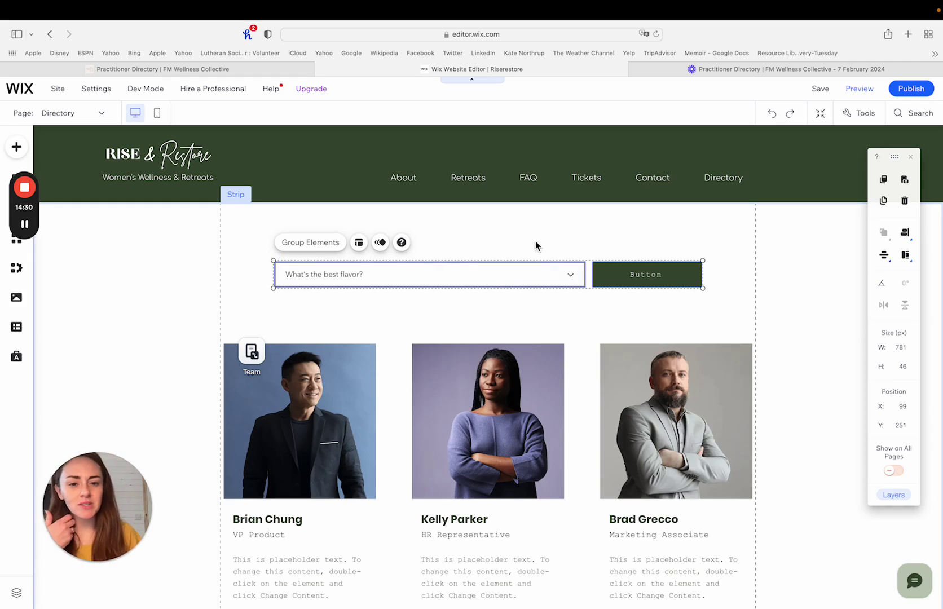
Change the button's text from 'Button' to 'SEARCH'.
left_click(651, 292)
left_click(637, 277)
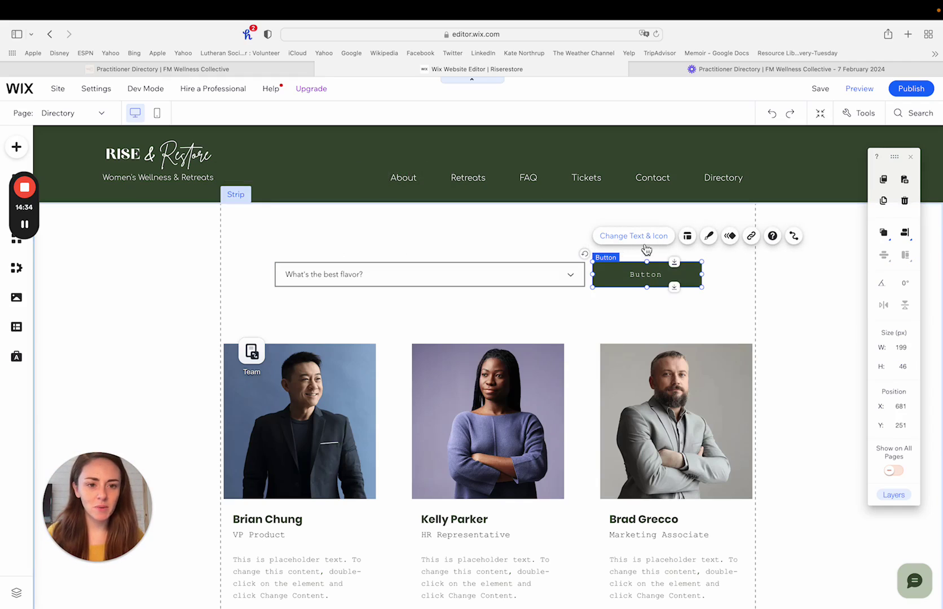
left_click(645, 244)
type("SEARCH")
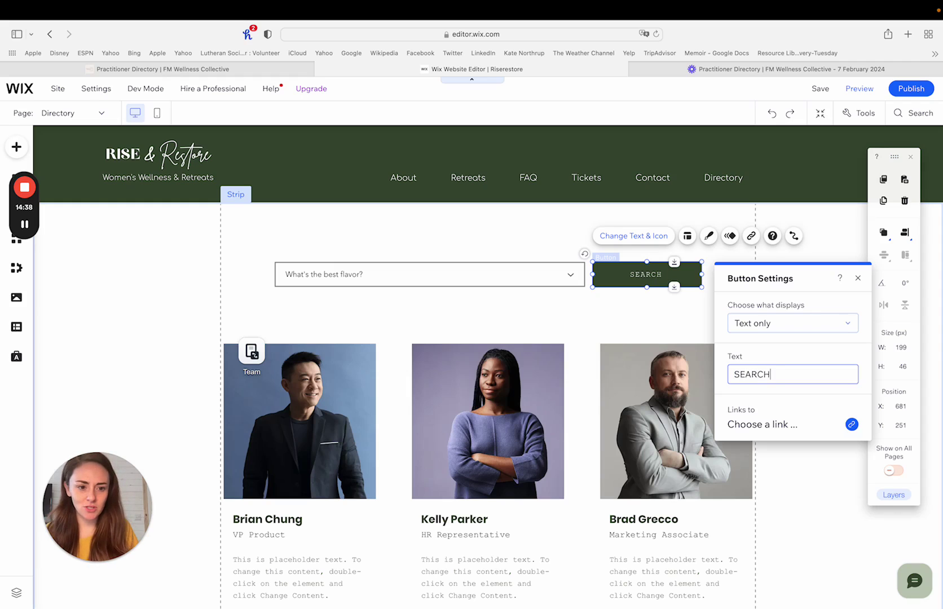
key("Return")
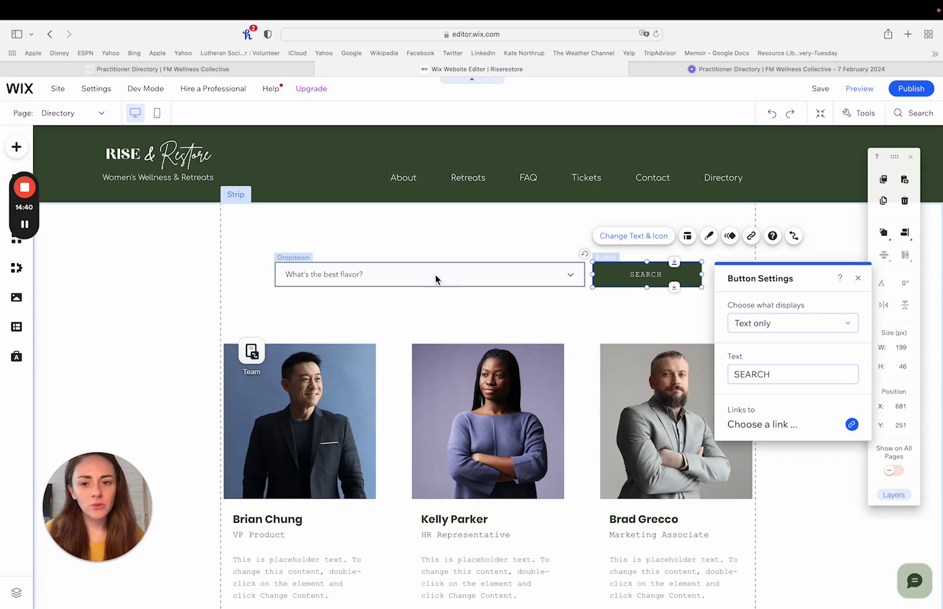
left_click(436, 277)
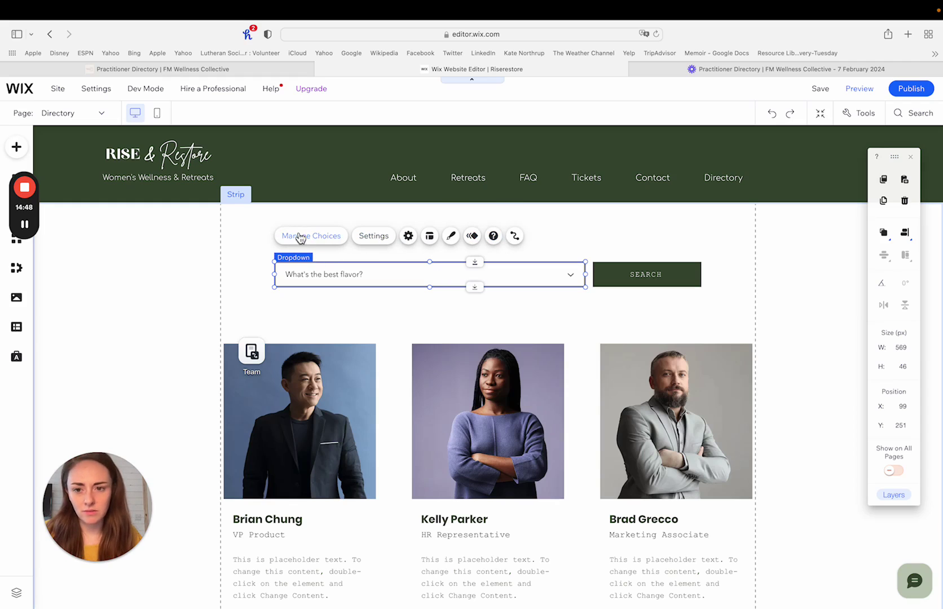
Connect the dropdown to filter the Team dataset by the Service Type tags field.
left_click(515, 237)
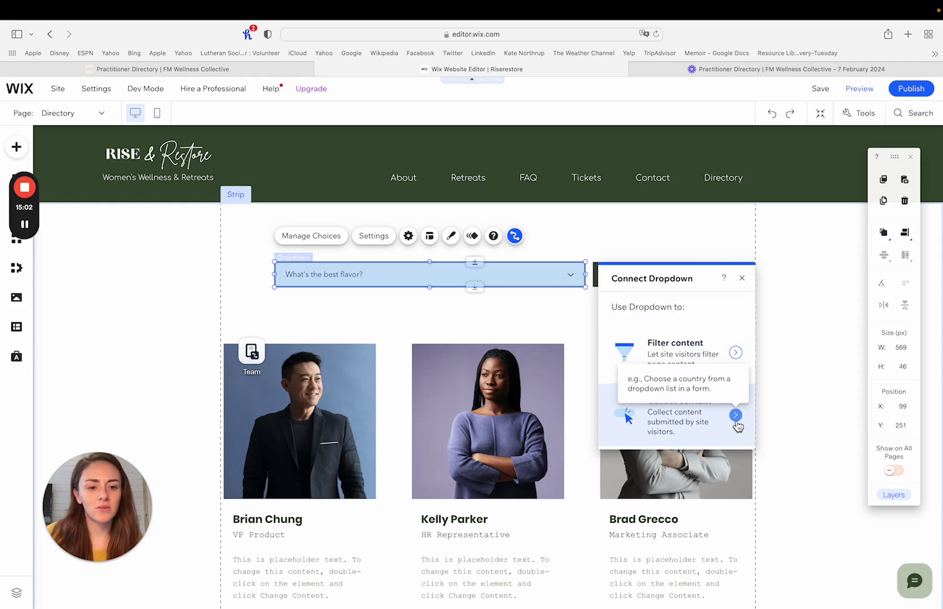
left_click(736, 354)
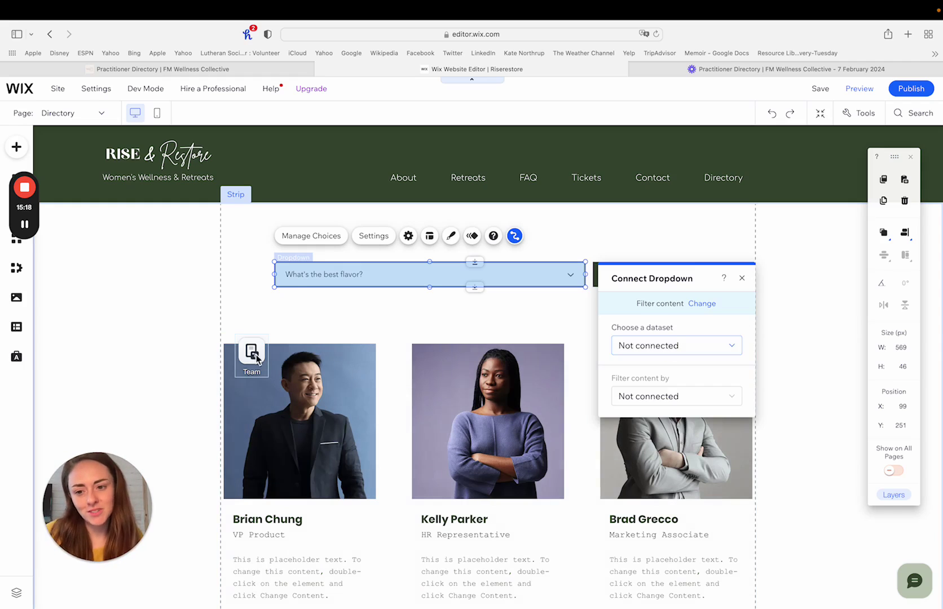
left_click(732, 347)
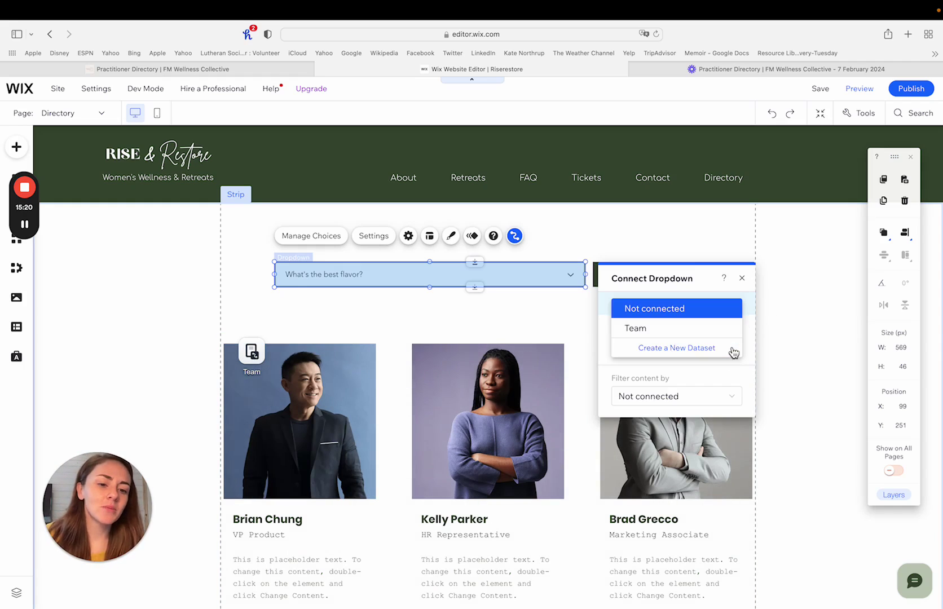
left_click(658, 338)
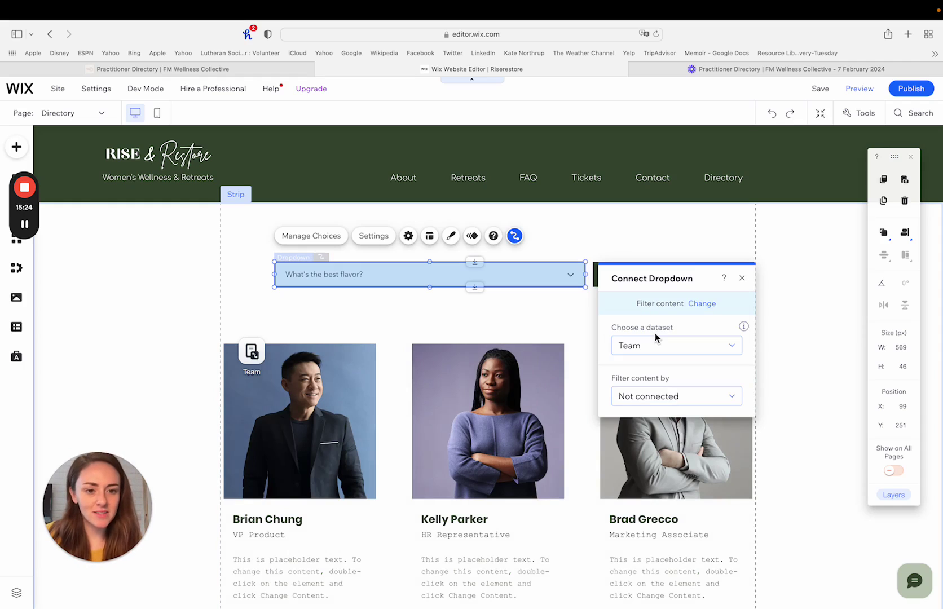
left_click(729, 398)
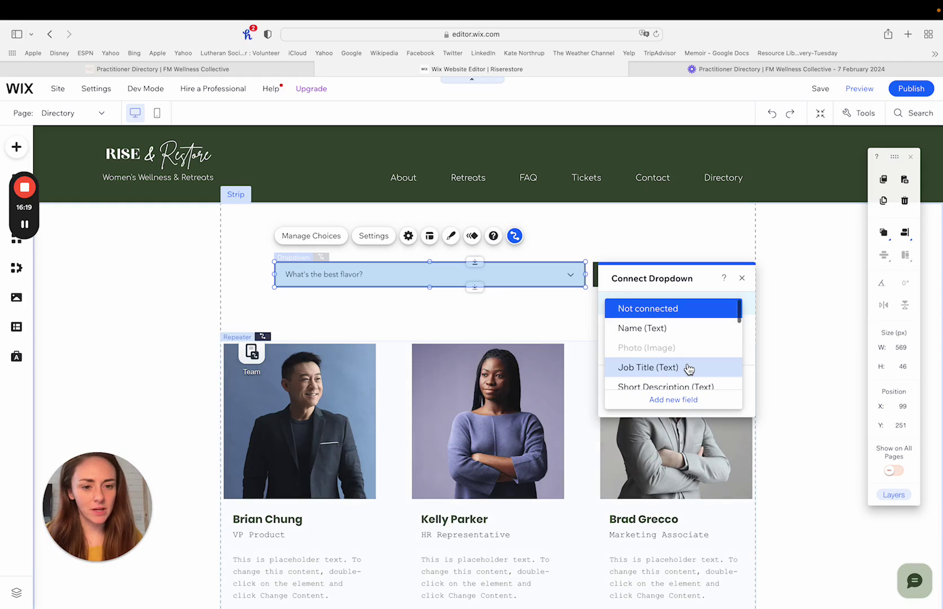
scroll(689, 369, "down", 4)
scroll(689, 369, "down", 3)
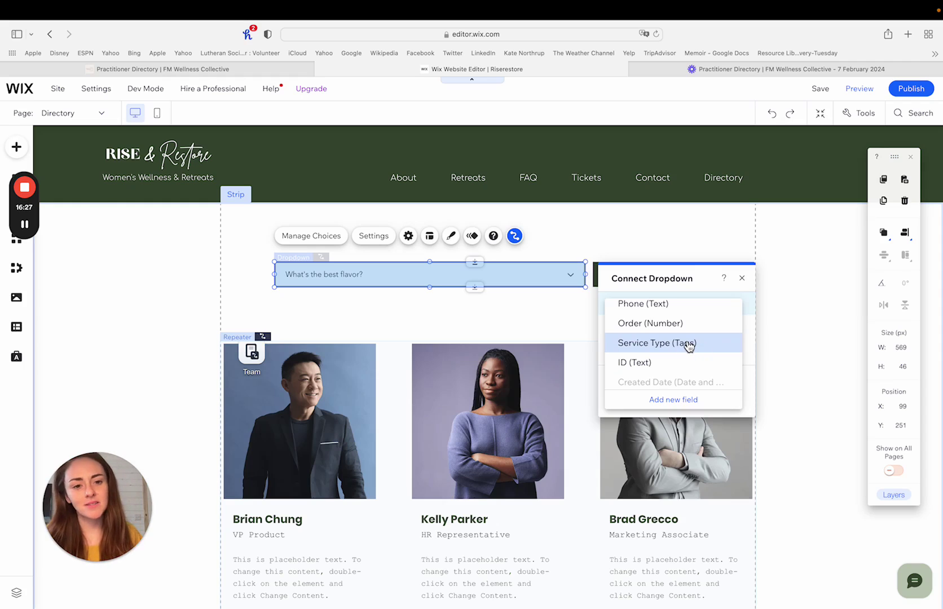
left_click(689, 344)
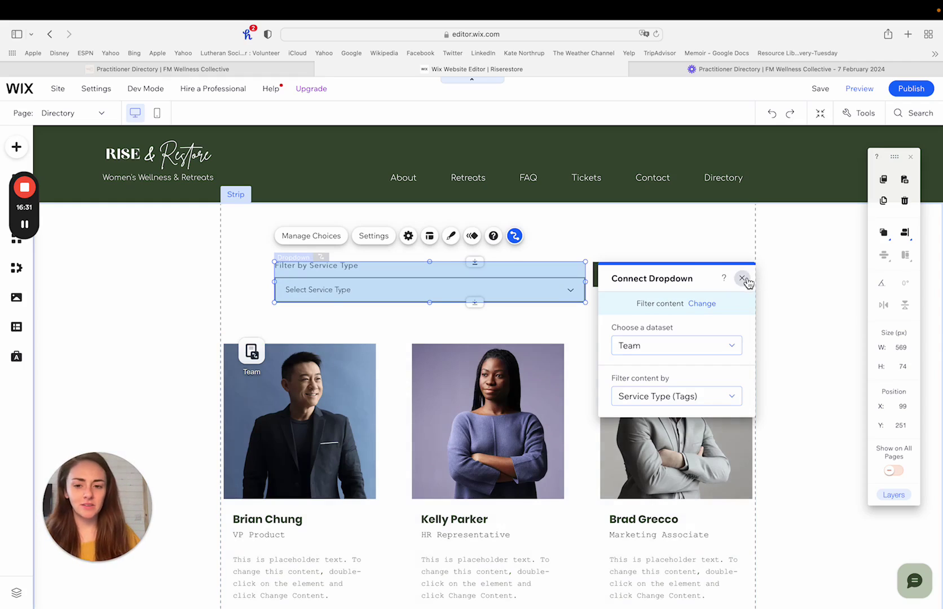
left_click(742, 279)
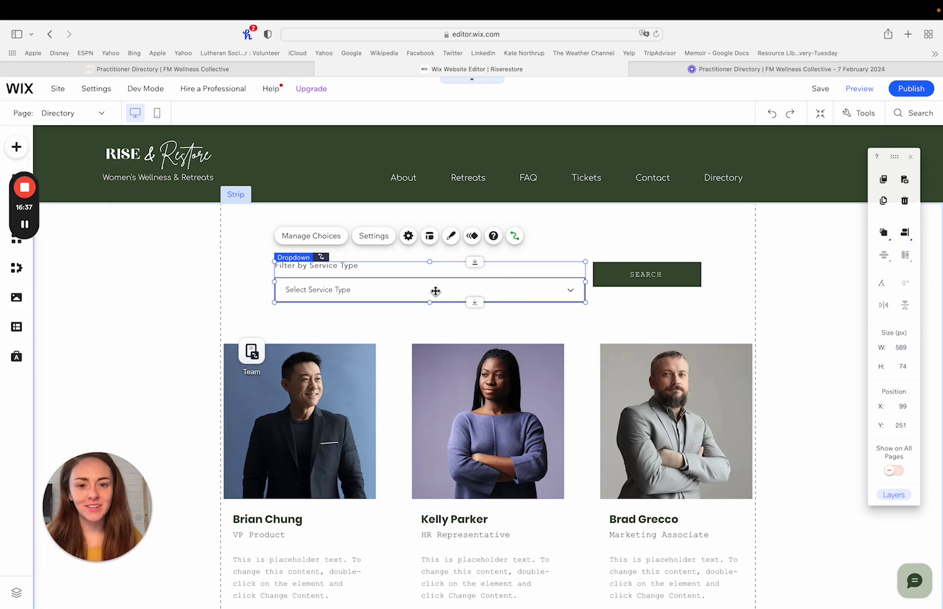
Move the Service Type dropdown up level with the SEARCH button.
left_click(381, 317)
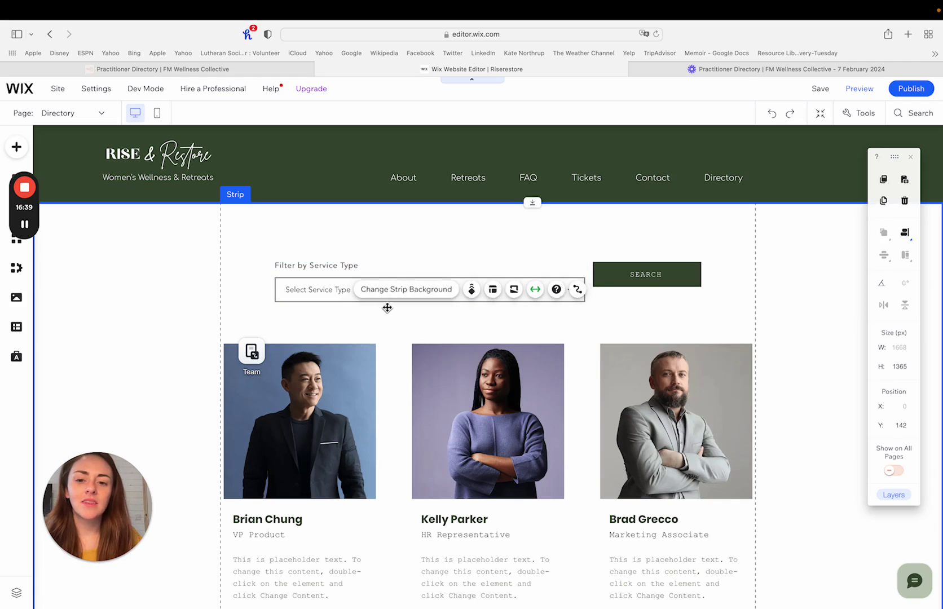
left_click(333, 287)
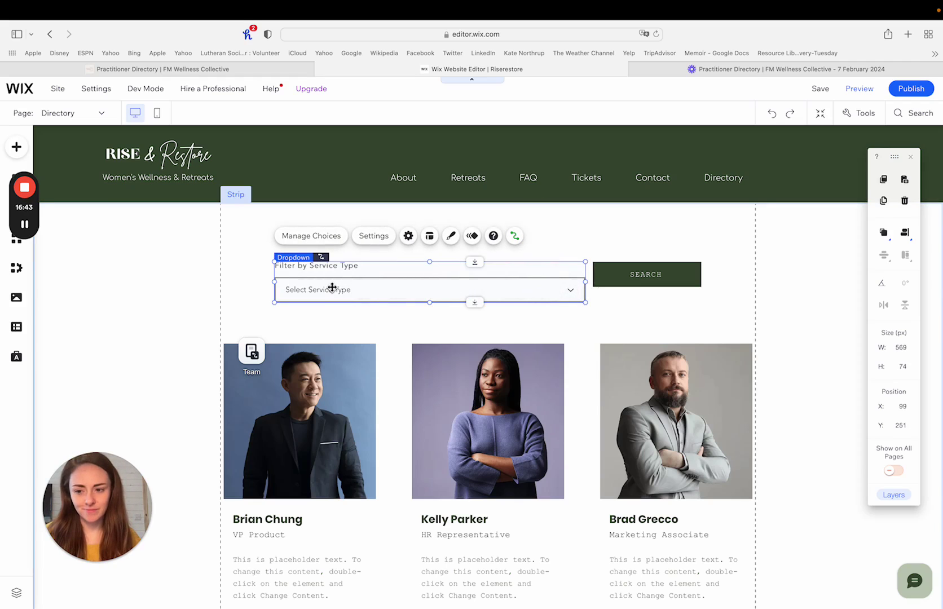
left_click_drag(379, 298, 385, 282)
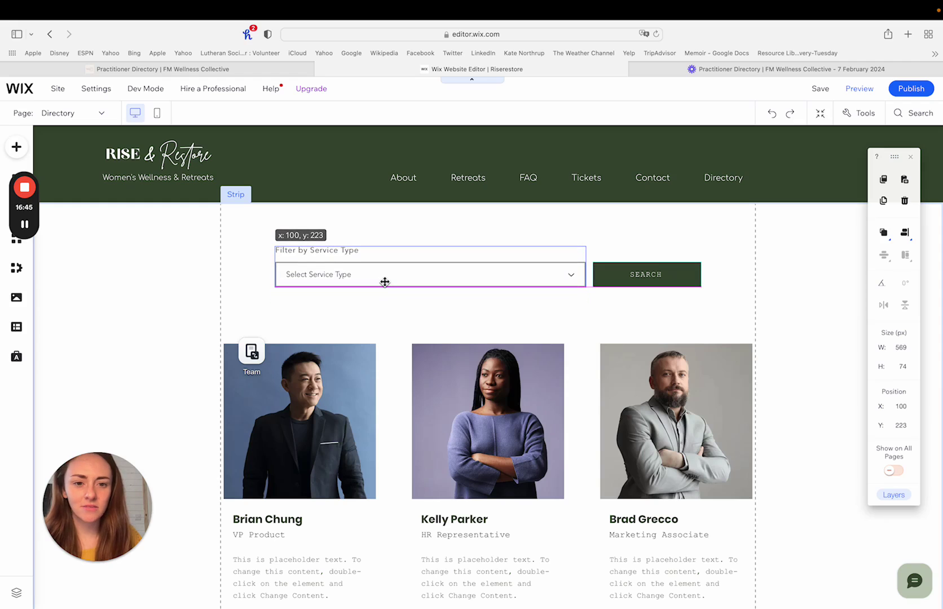
left_click(260, 305)
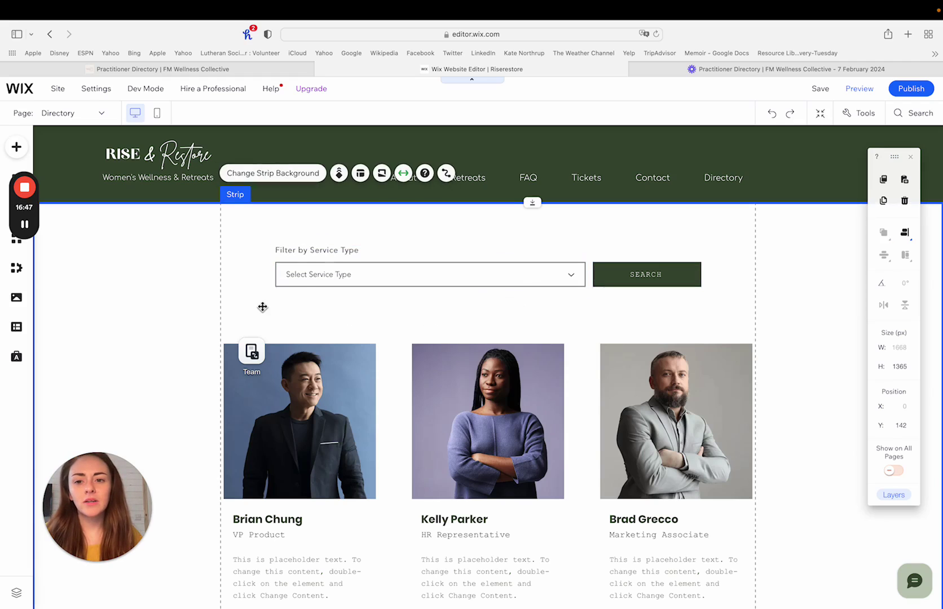
left_click(309, 278)
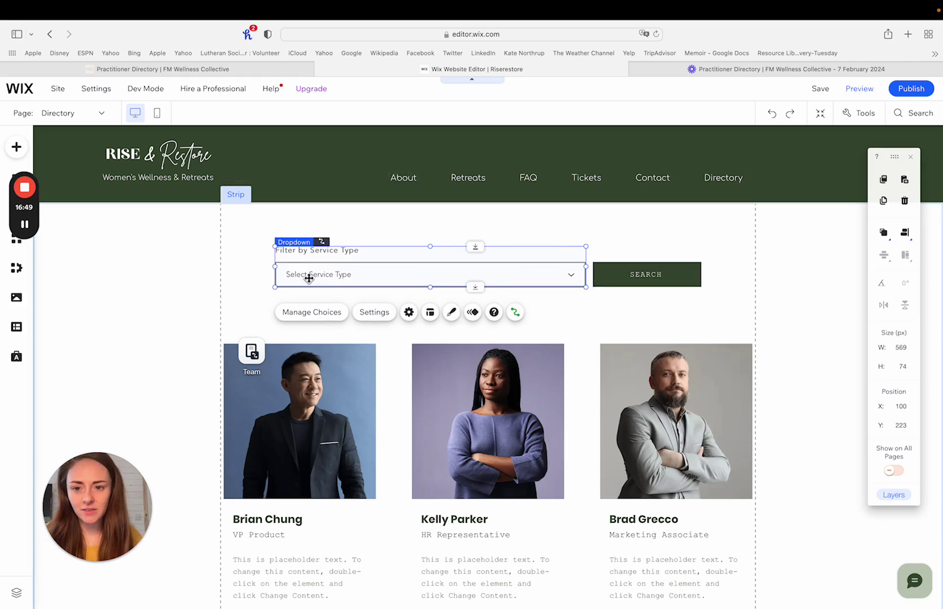
left_click(226, 278)
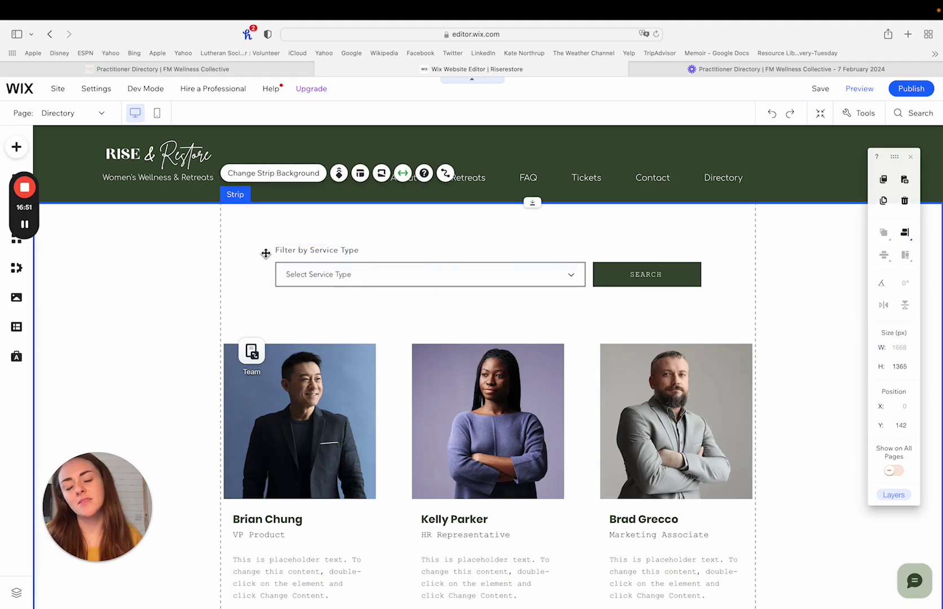
left_click(371, 276)
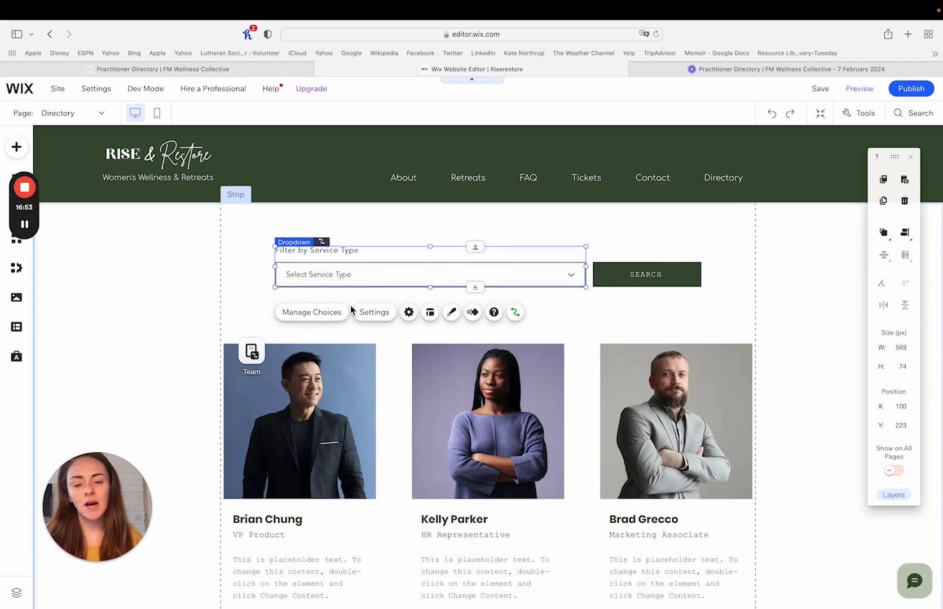
Review the dropdown's field title and 'Select Service Type' placeholder in its settings.
left_click(377, 314)
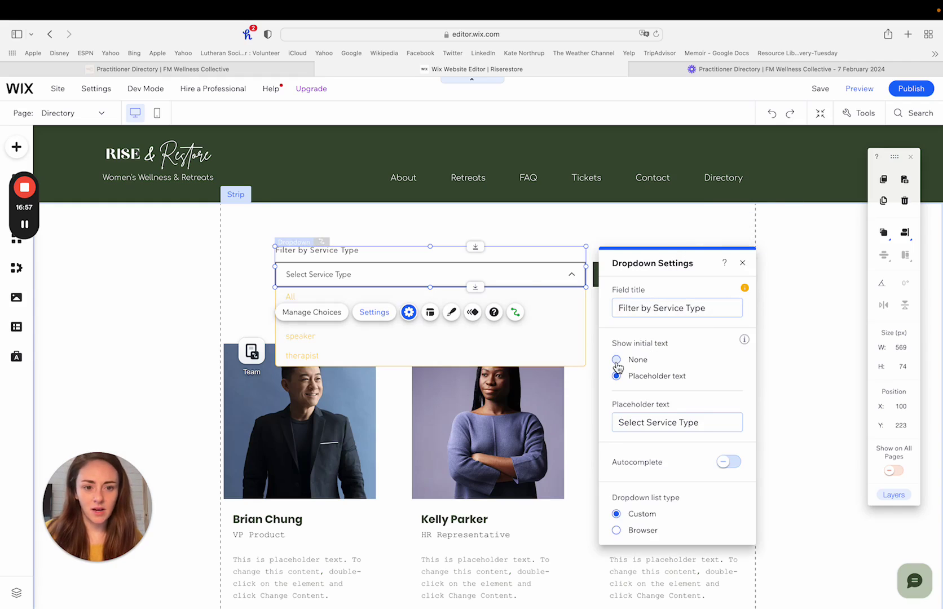
left_click(731, 307)
mouse_move(746, 290)
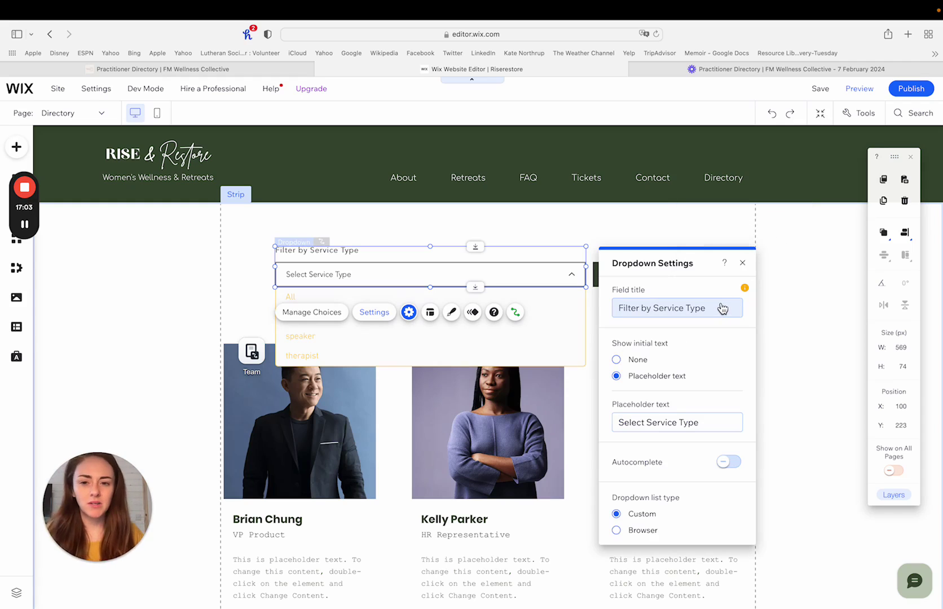
left_click(707, 425)
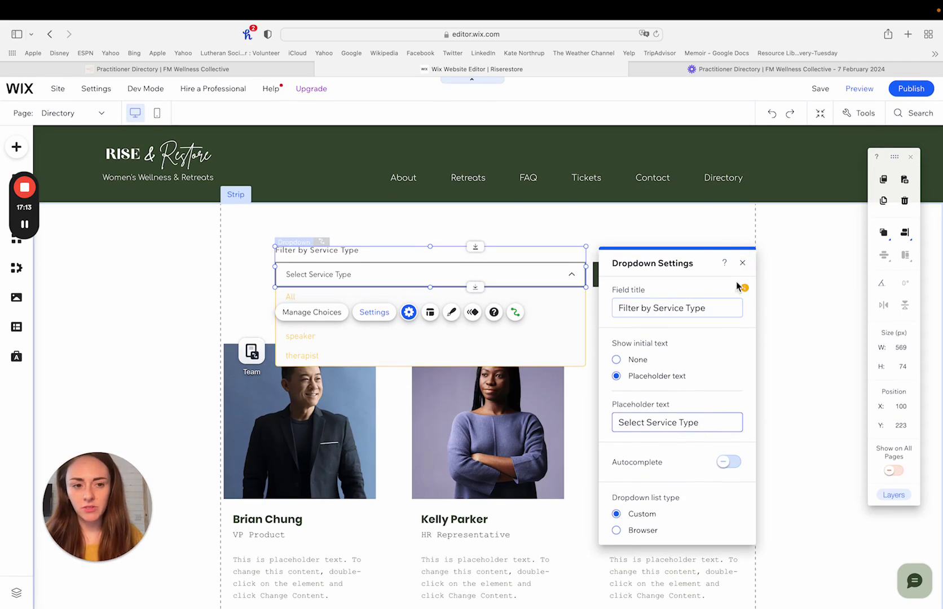
left_click(742, 263)
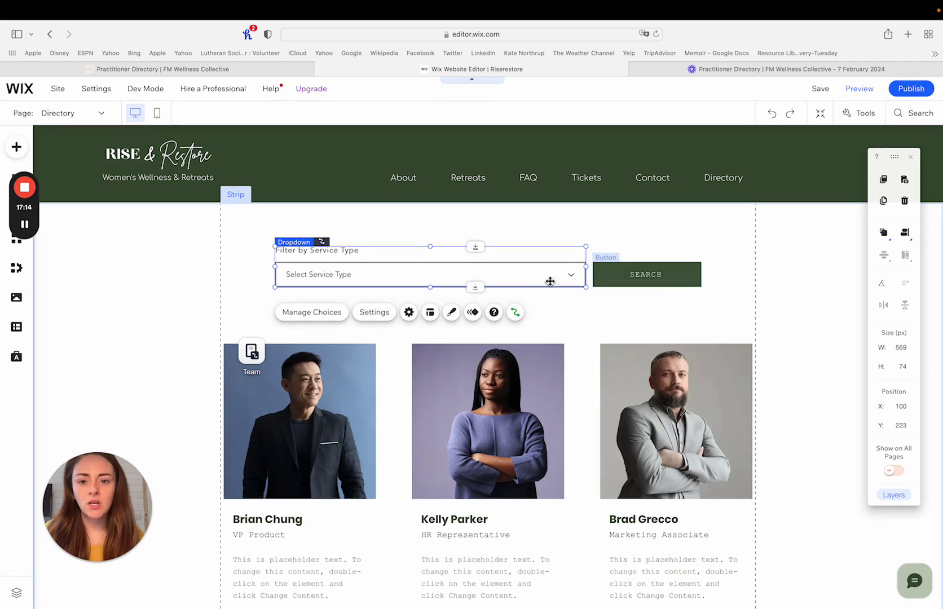
left_click(746, 290)
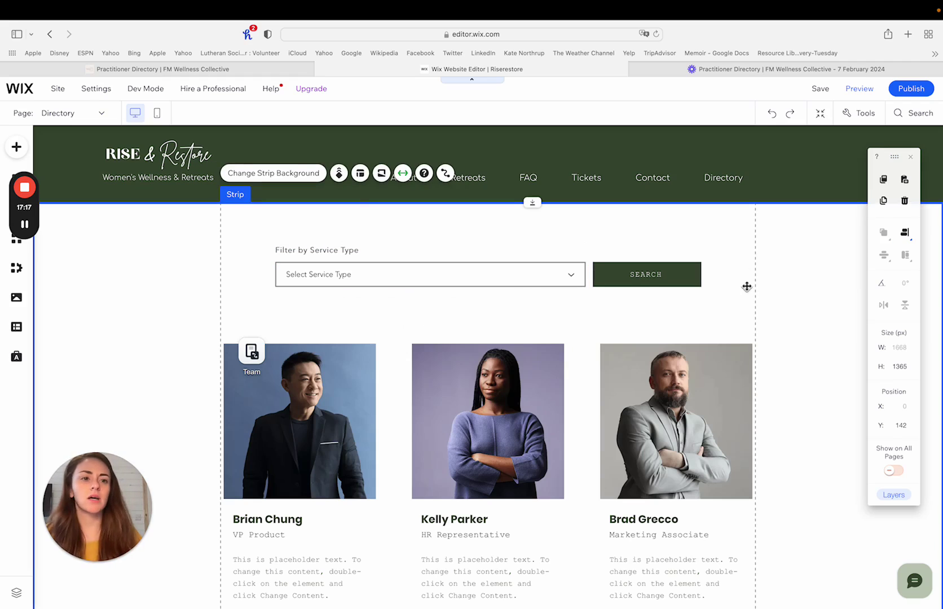
Preview the Directory page and filter the team to speakers.
left_click(858, 89)
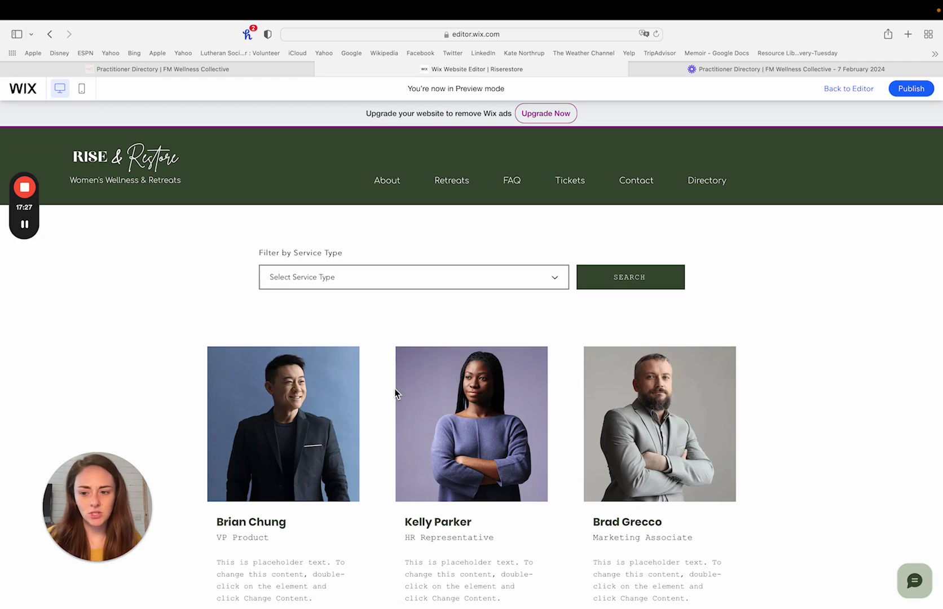
left_click(562, 283)
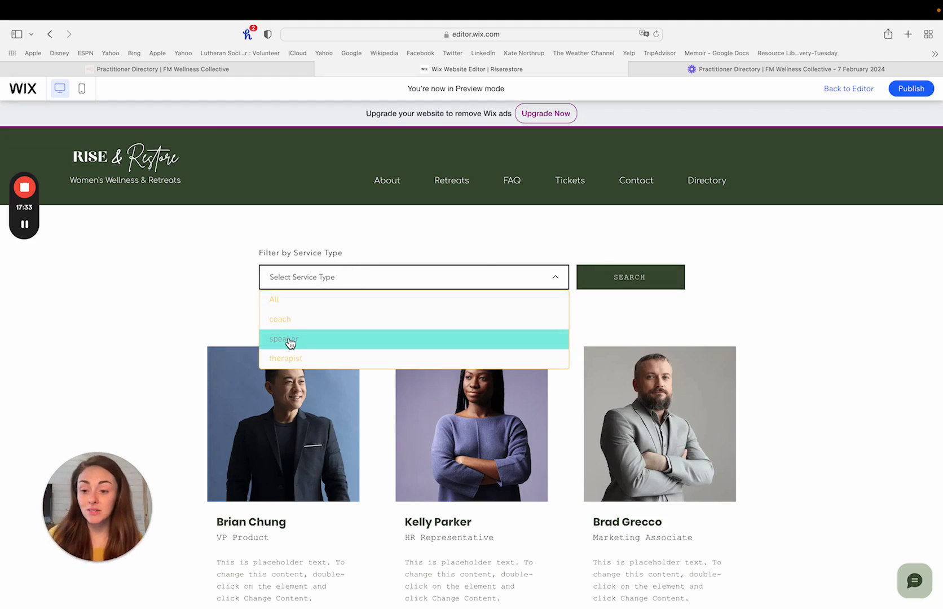
left_click(556, 285)
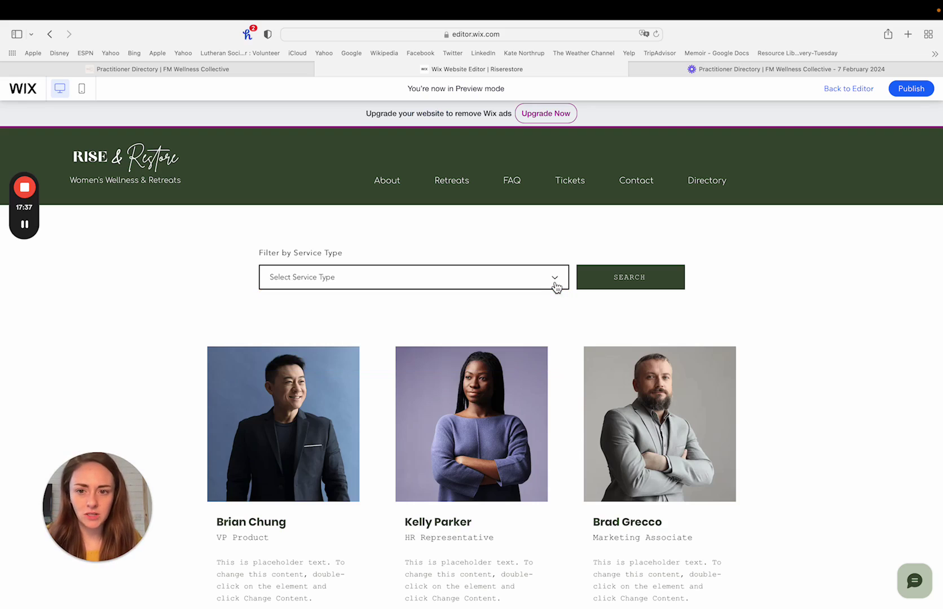
left_click(556, 282)
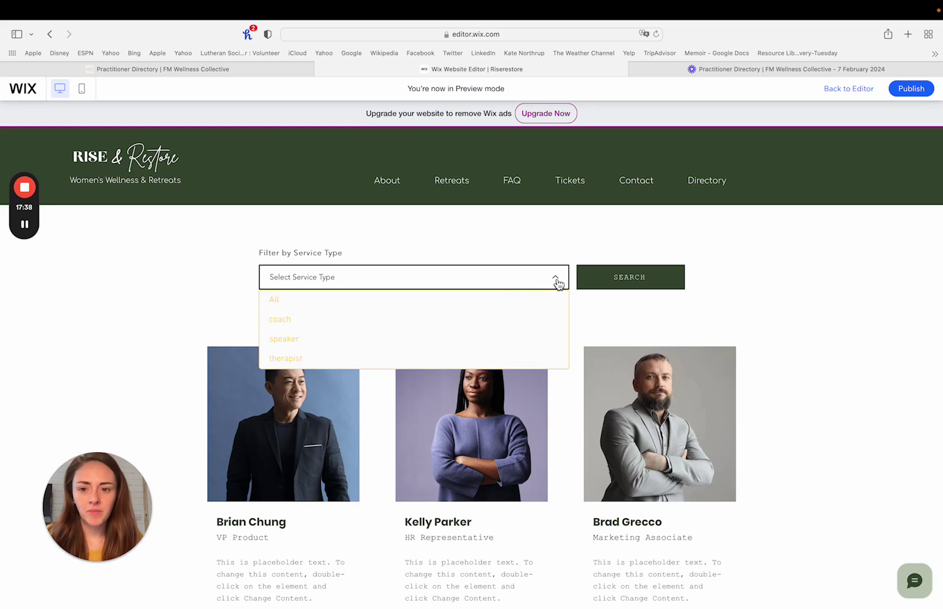
left_click(303, 340)
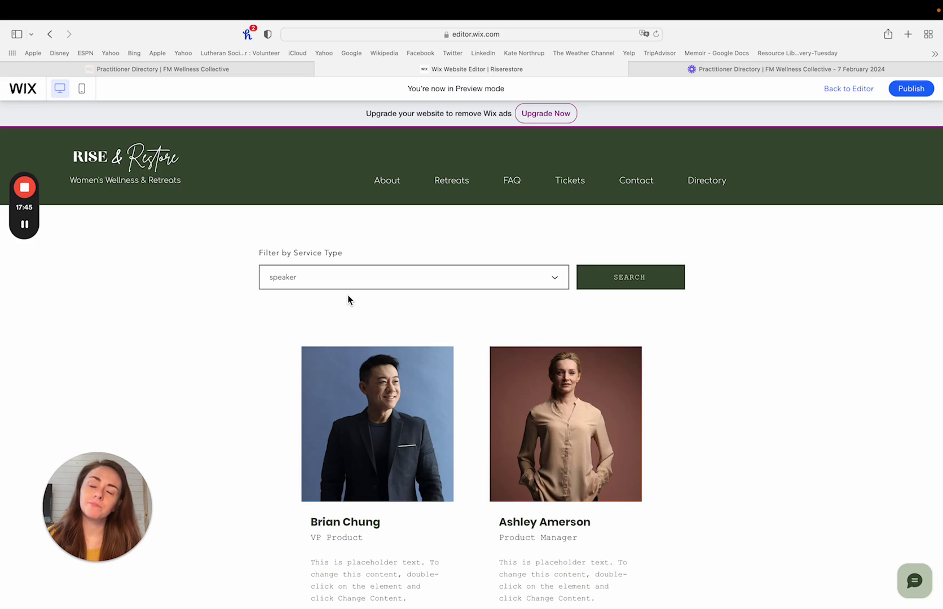
Switch the filter between therapists and coaches, finishing on coach.
left_click(360, 278)
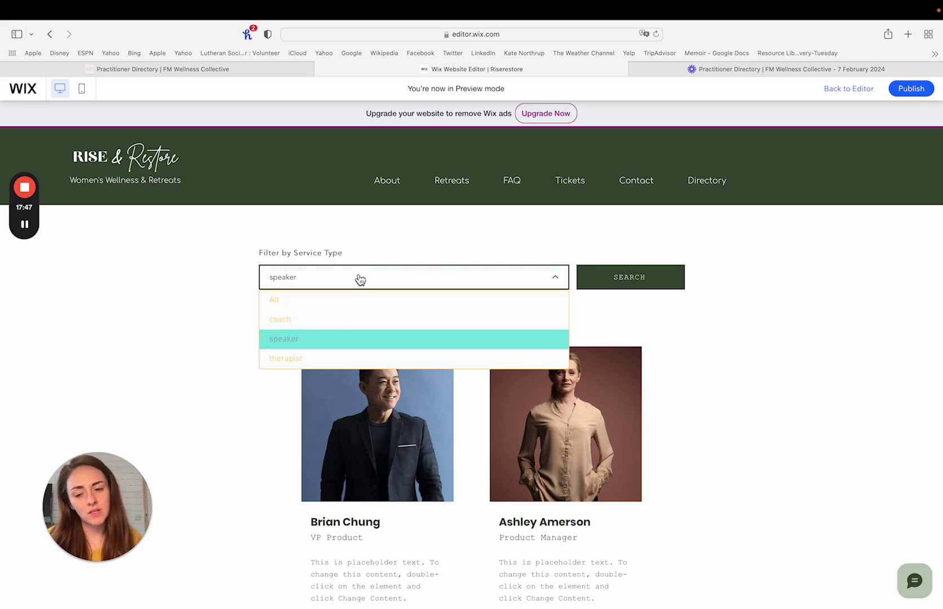
left_click(299, 360)
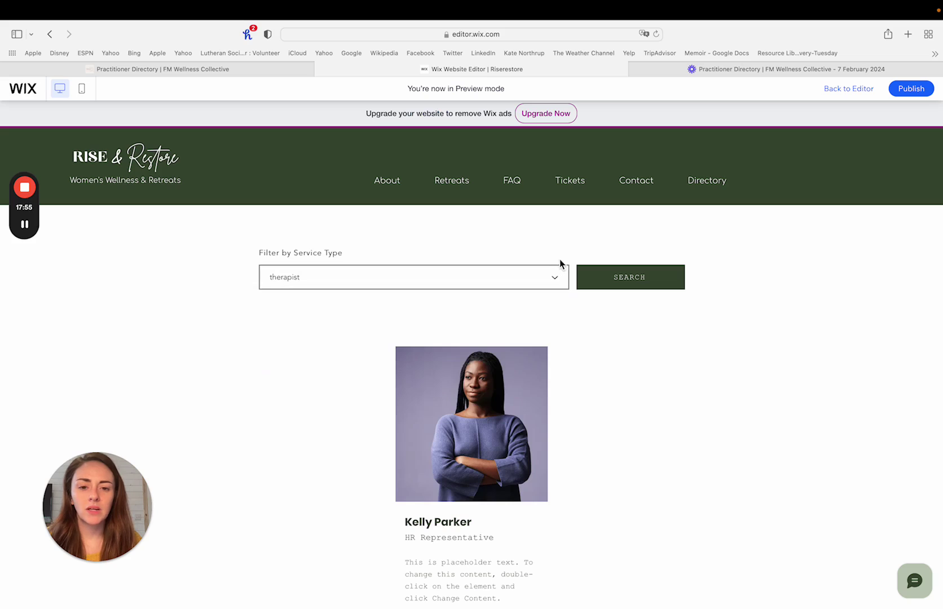
left_click(568, 280)
left_click(320, 320)
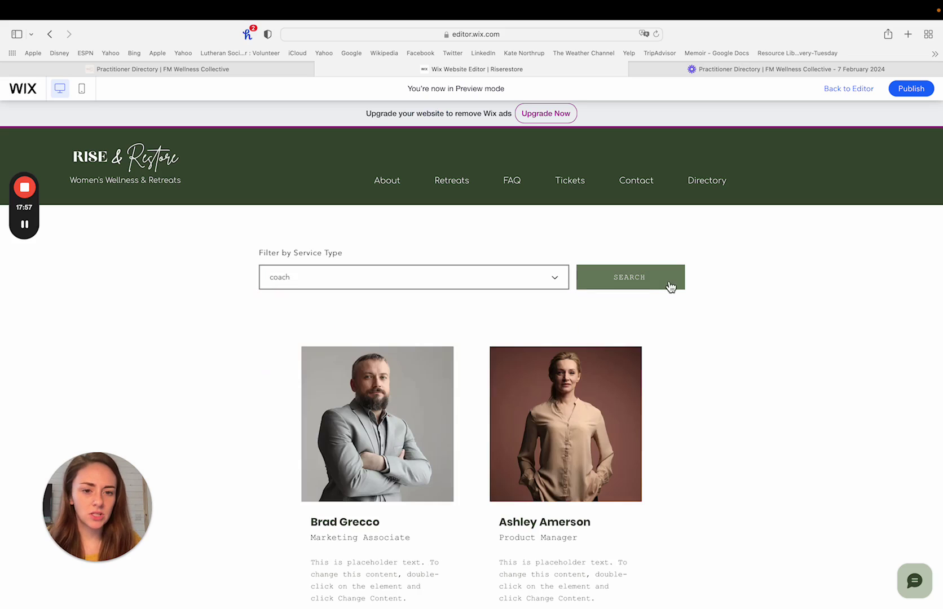
left_click(552, 277)
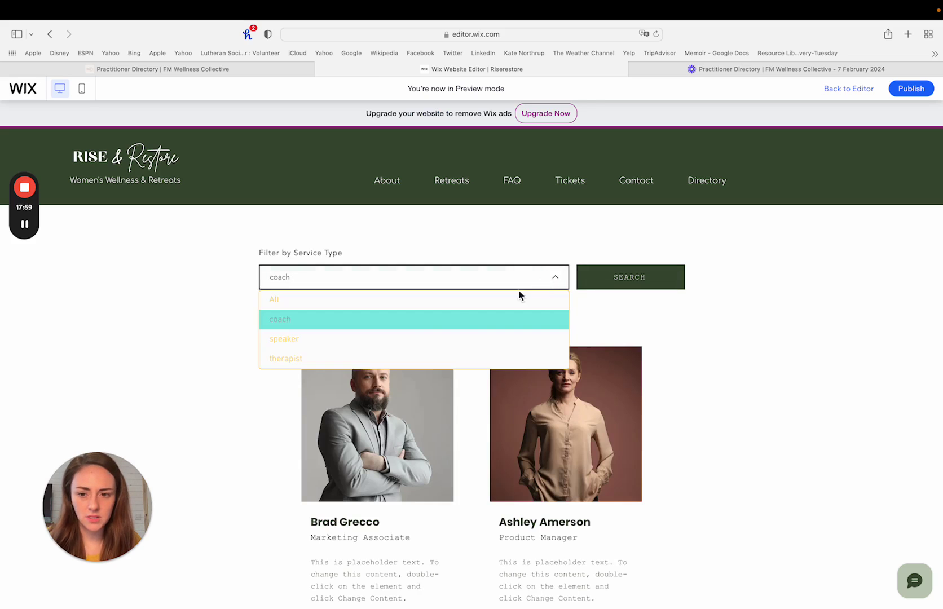
left_click(349, 360)
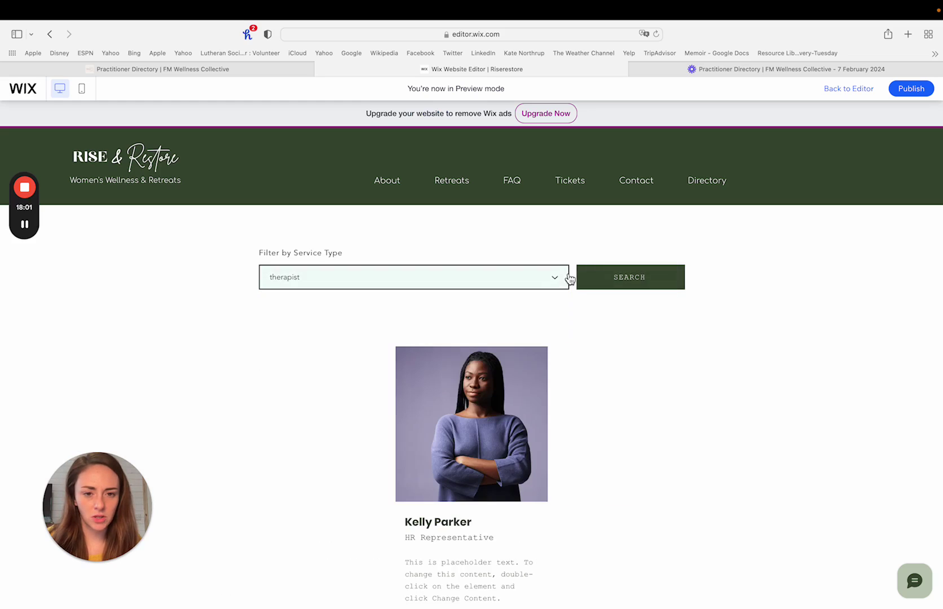
left_click(550, 281)
left_click(306, 326)
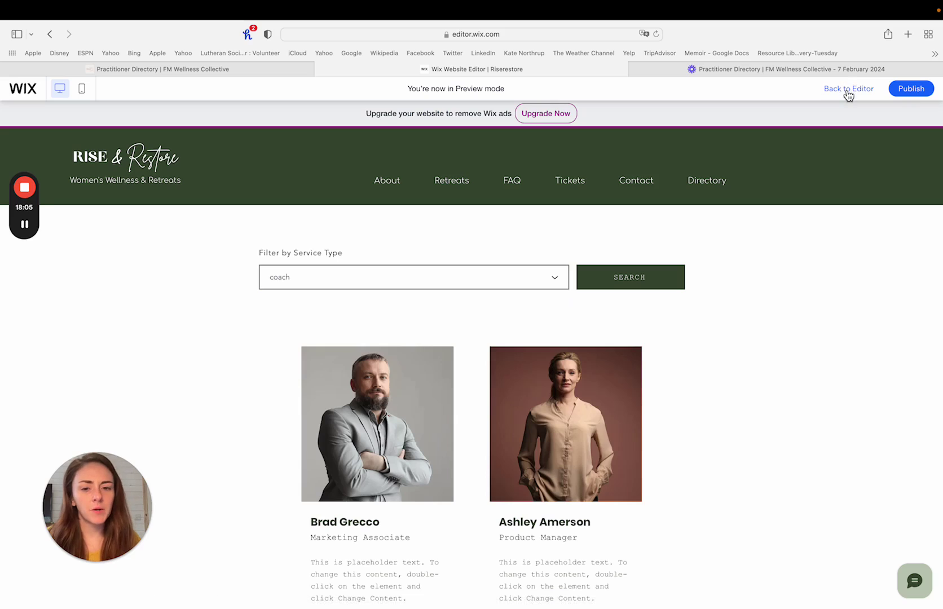
Return from preview to the editor and delete the Search button.
scroll(657, 324, "down", 1)
key("super+p")
left_click(636, 259)
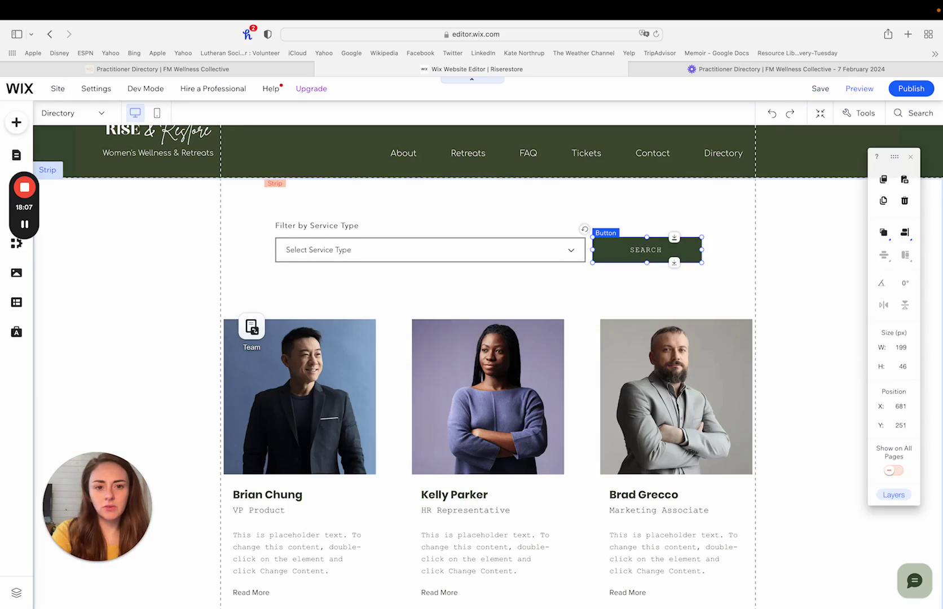
key("Delete")
Widen the Service Type dropdown to 750 px to fill the freed space.
left_click(526, 275)
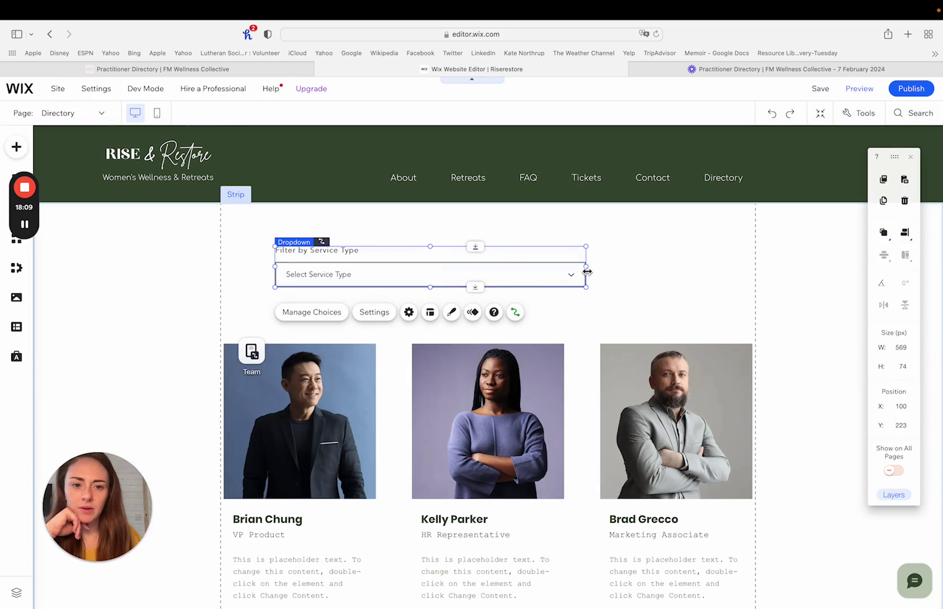
left_click_drag(585, 274, 684, 276)
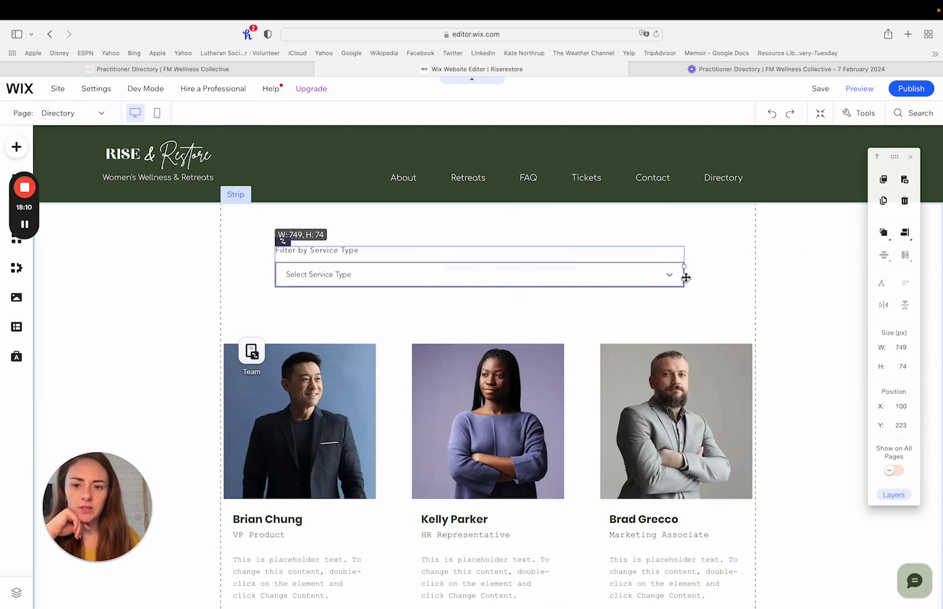
left_click(598, 293)
left_click(363, 252)
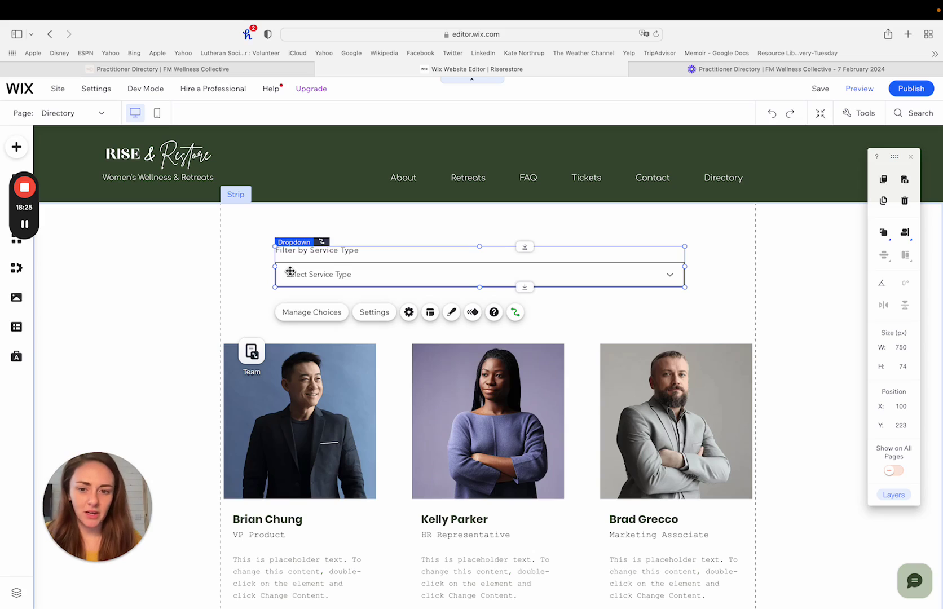
left_click(452, 318)
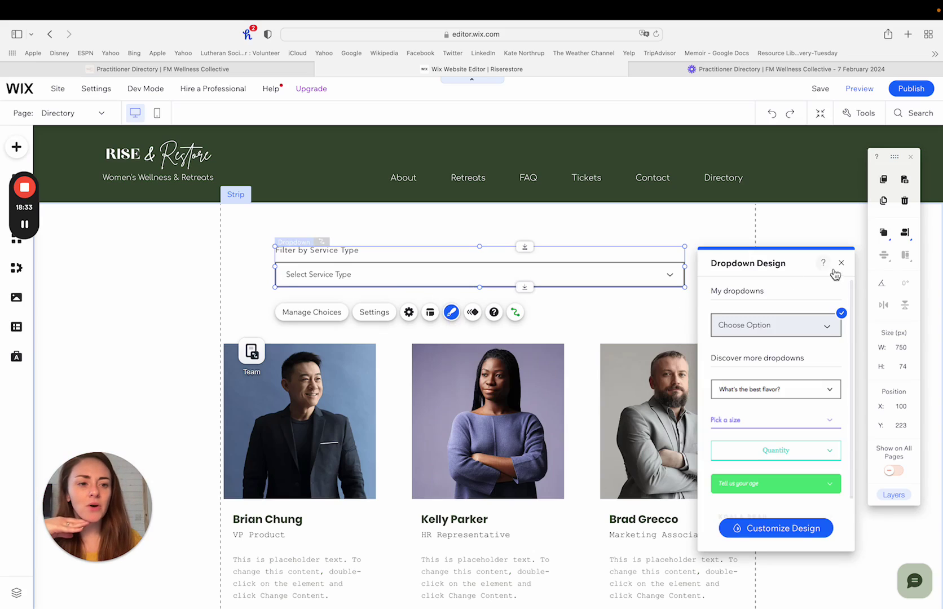
Try several dropdown design presets, settling on the dark-outlined 'What's the best flavor?' style.
left_click(657, 303)
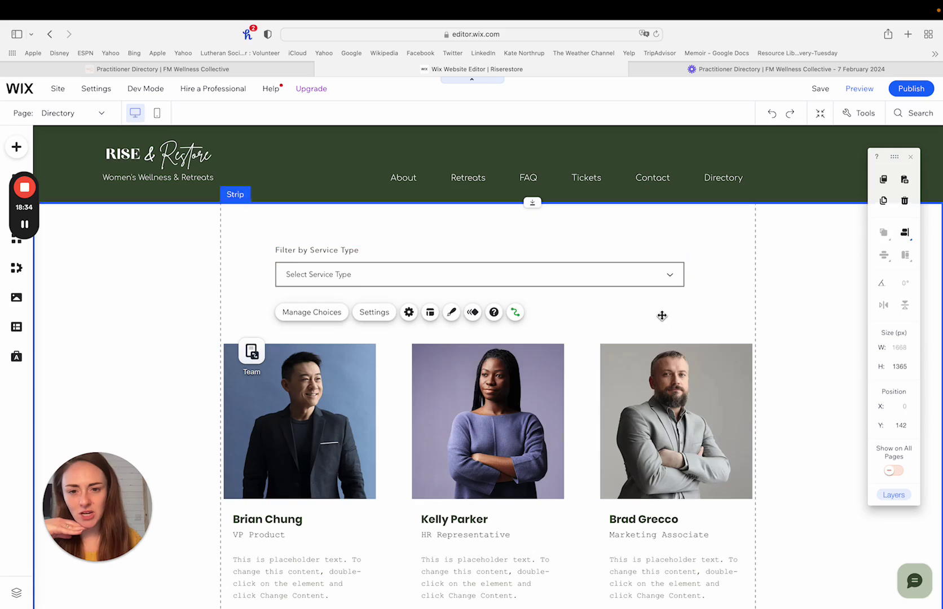
left_click(488, 280)
left_click(452, 316)
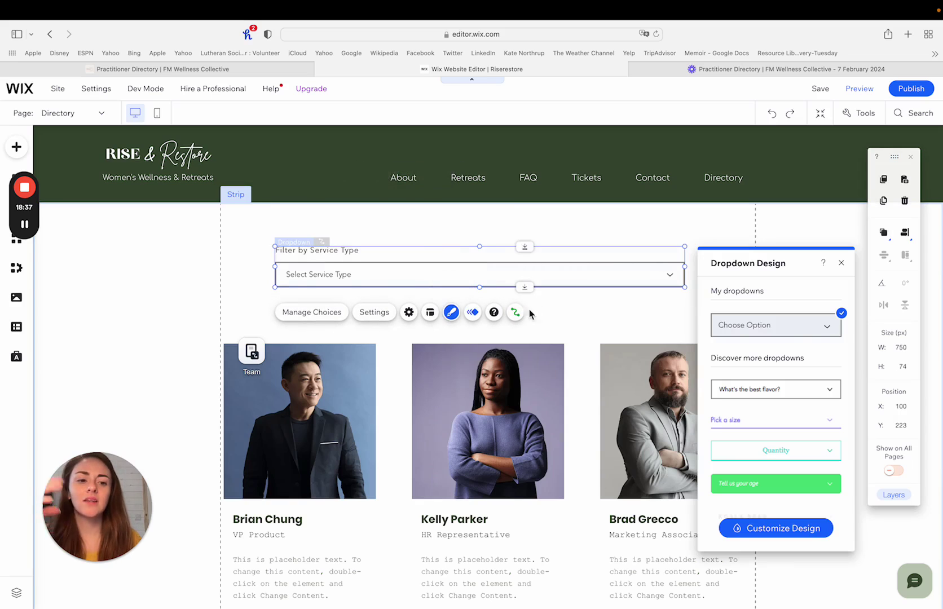
left_click(798, 393)
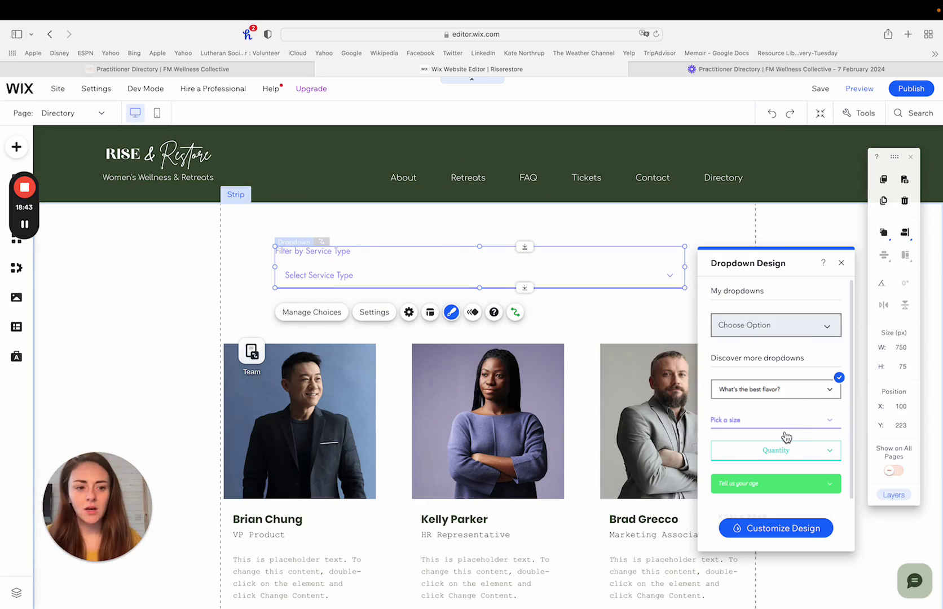
scroll(787, 437, "down", 2)
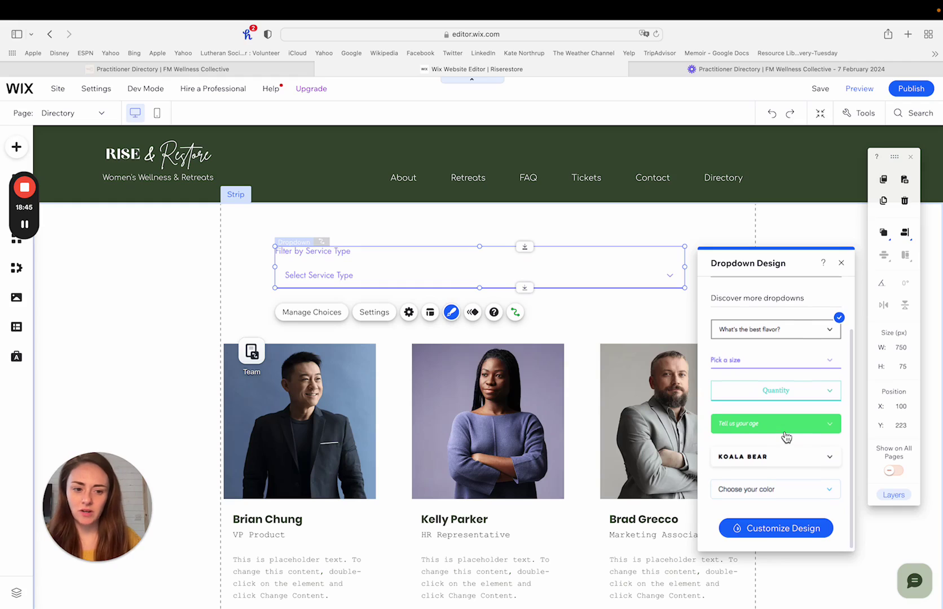
left_click(751, 495)
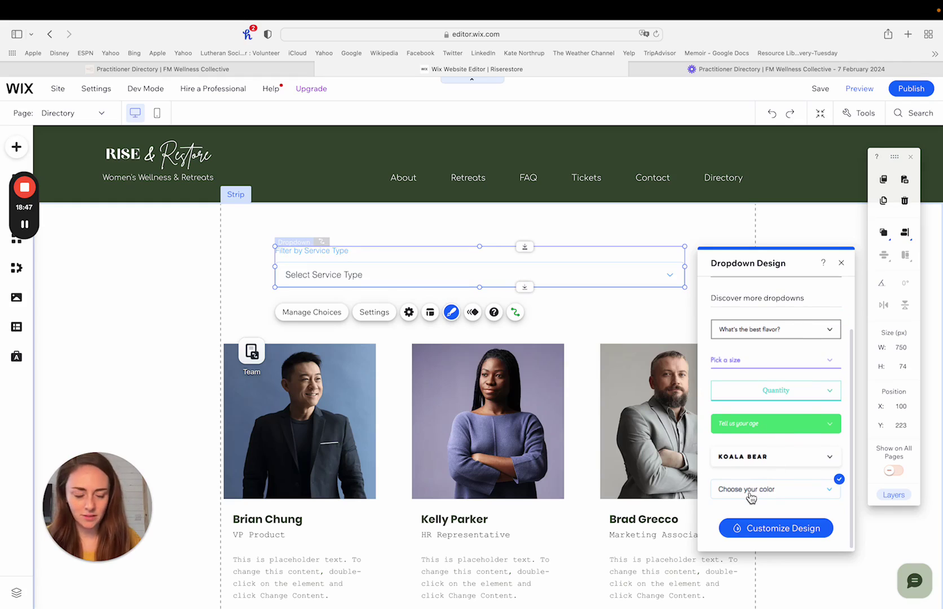
left_click(786, 337)
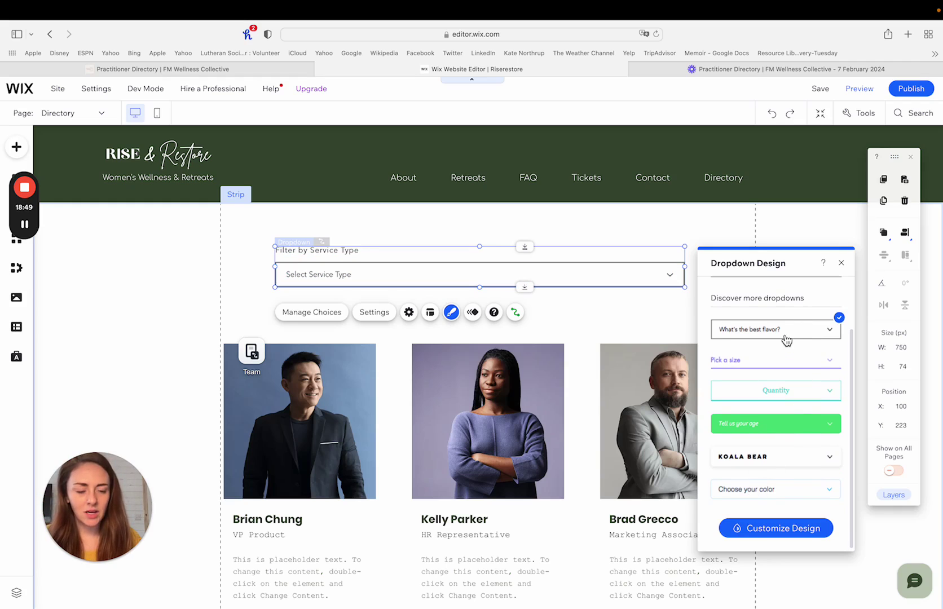
left_click(841, 263)
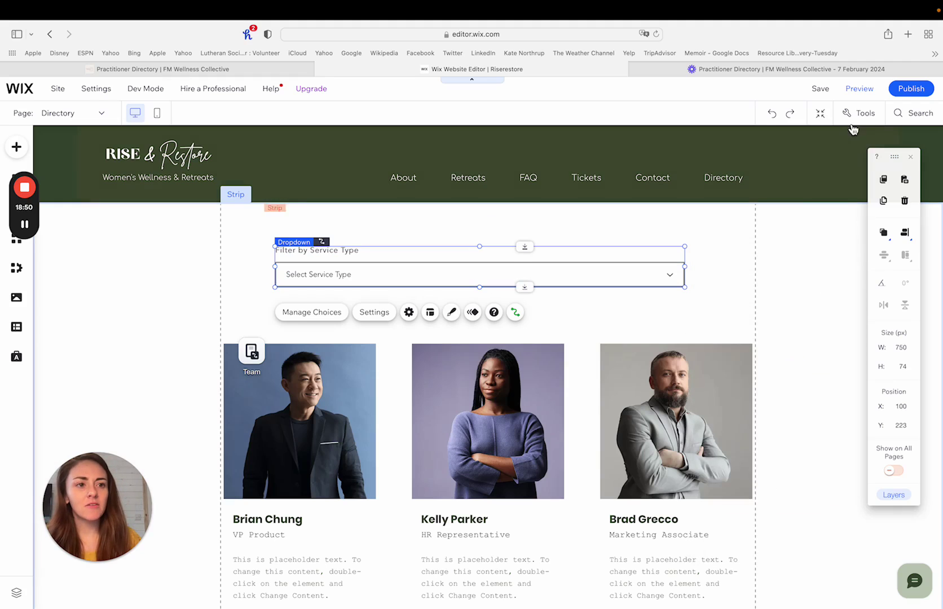
left_click(865, 92)
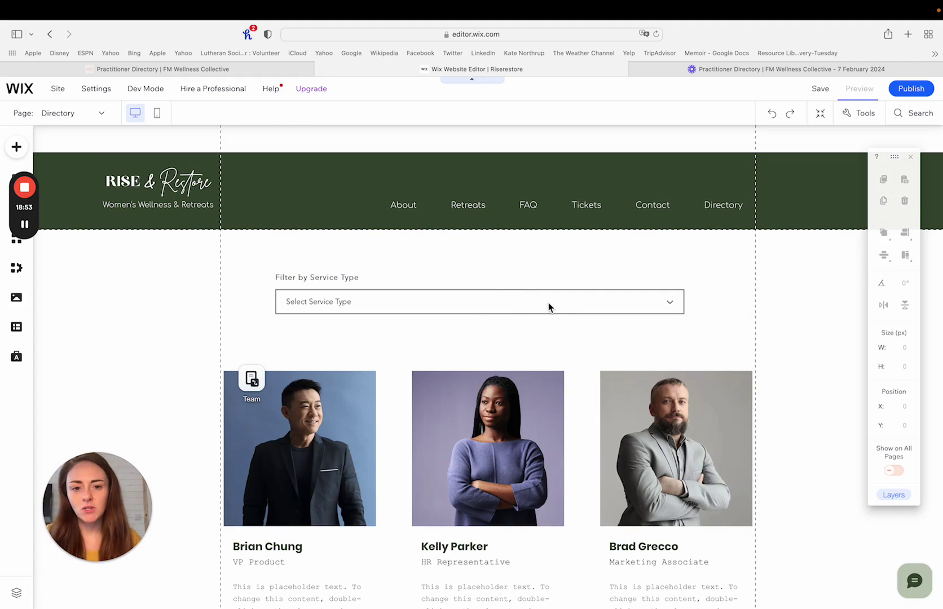
left_click(550, 303)
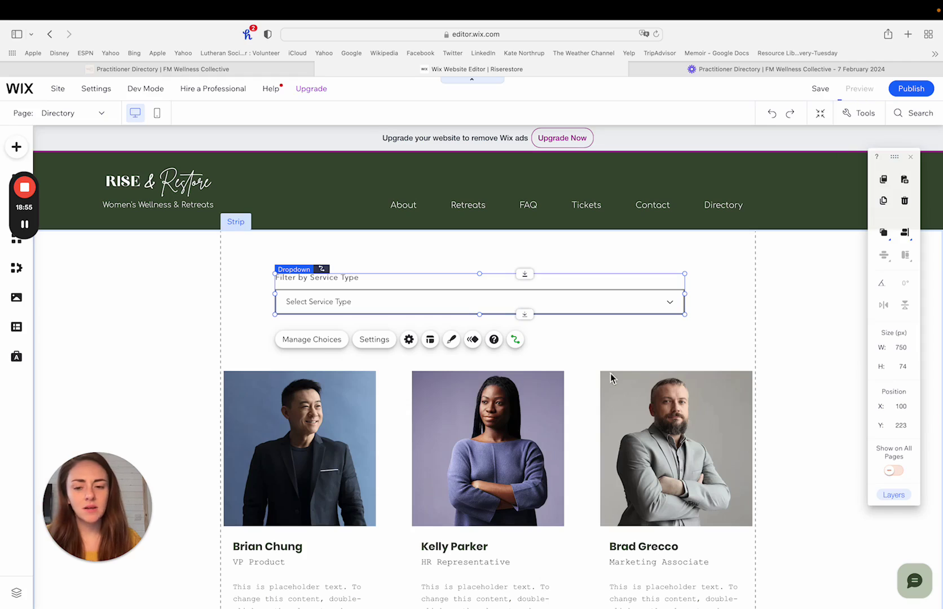
left_click(656, 279)
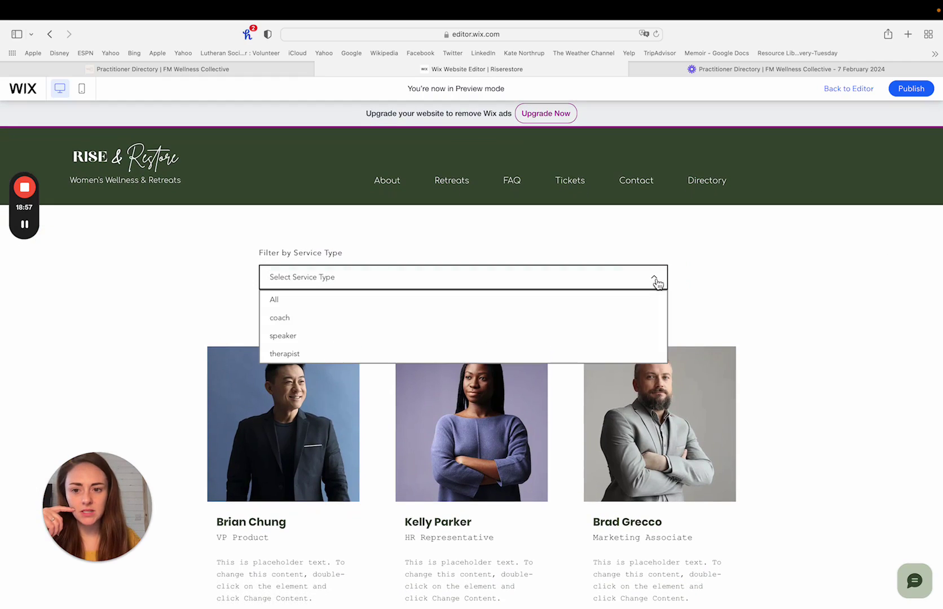
left_click(657, 280)
left_click(657, 281)
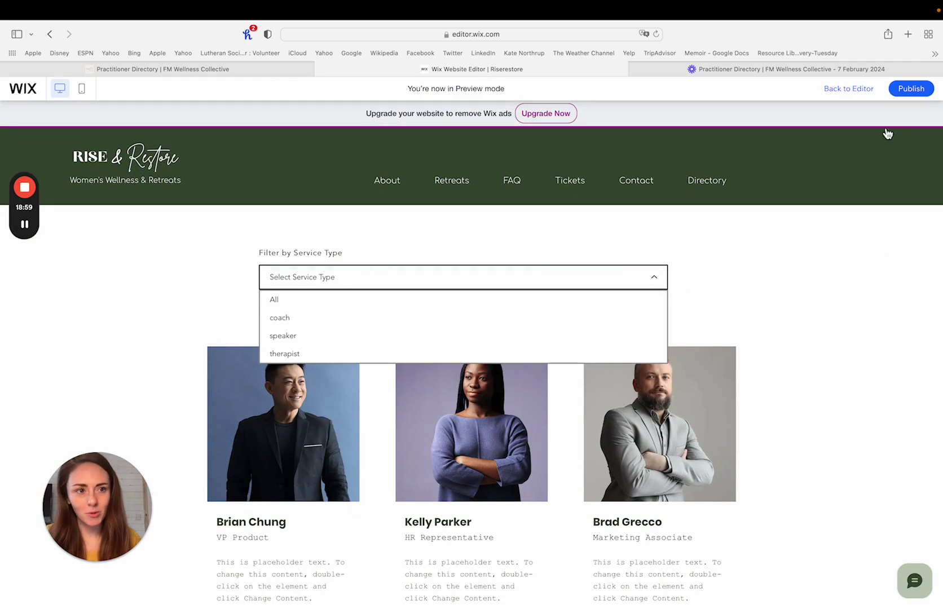
key("super+p")
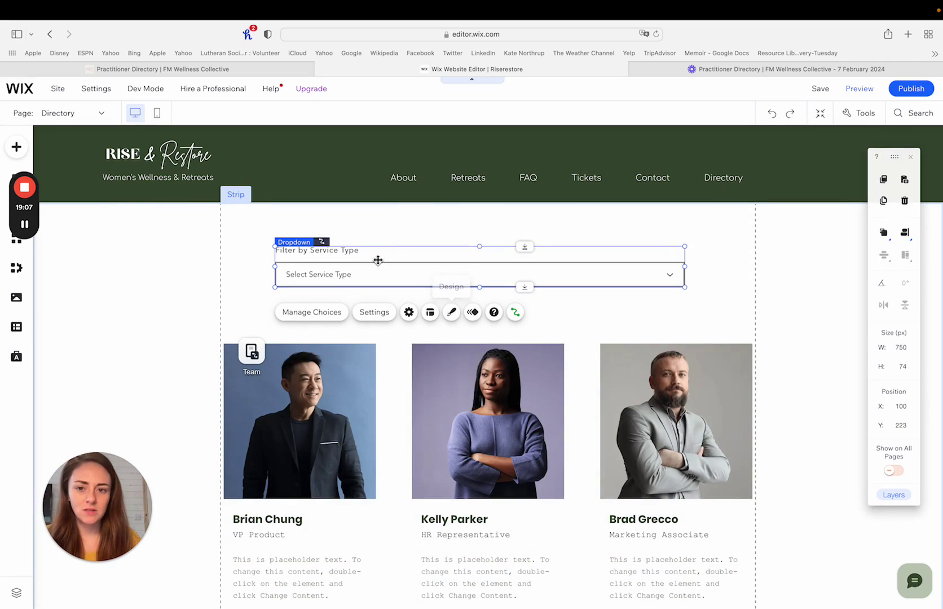
left_click(452, 313)
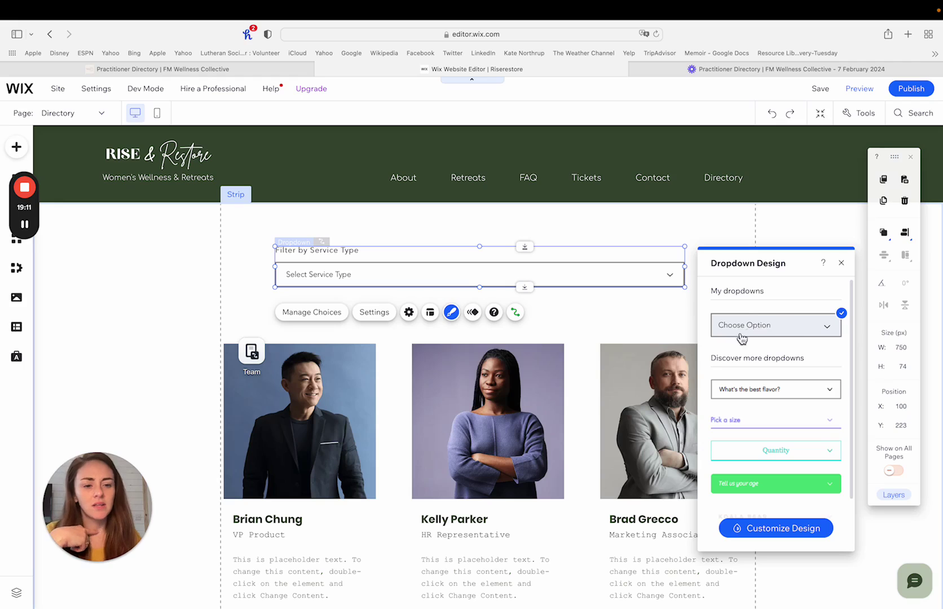
left_click(778, 533)
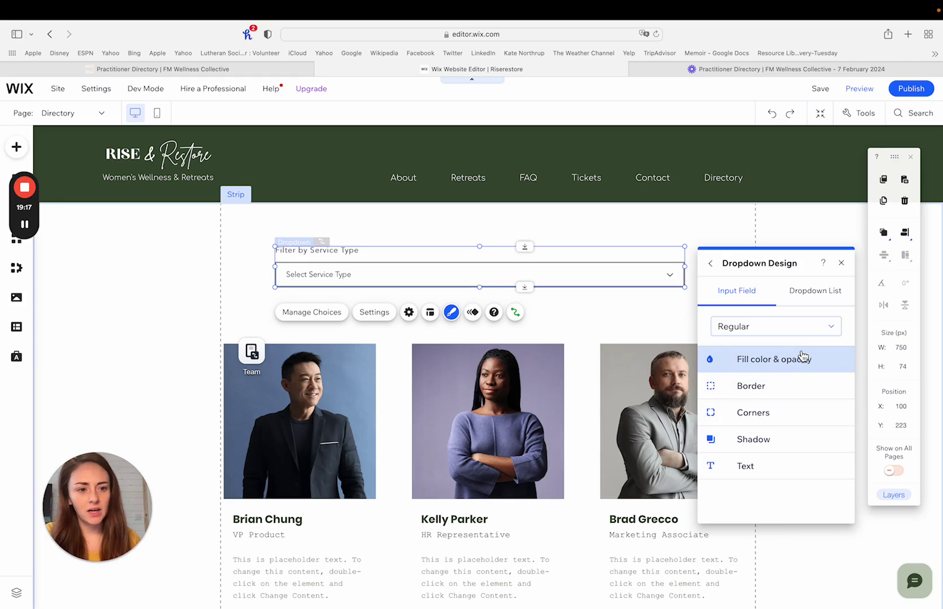
left_click(788, 335)
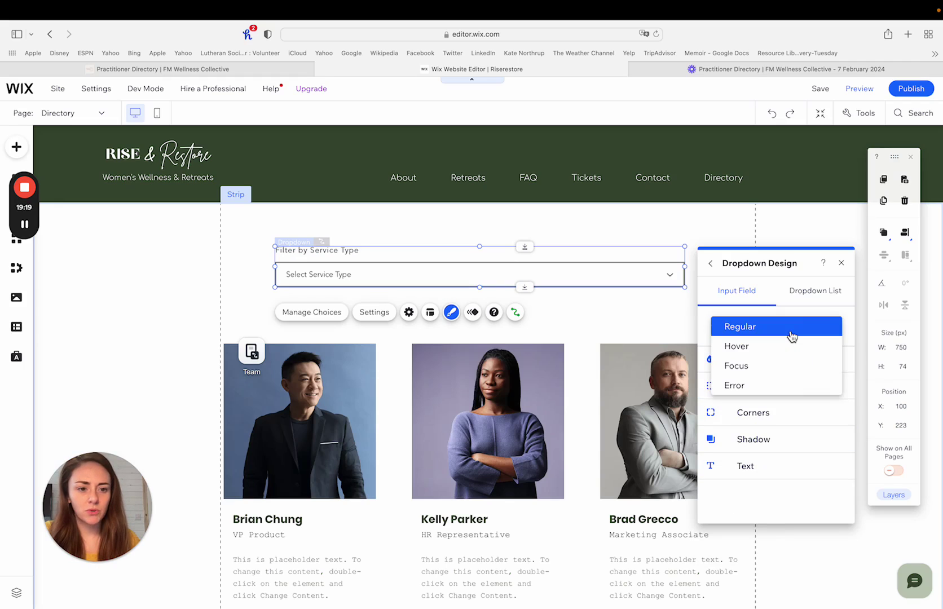
left_click(787, 334)
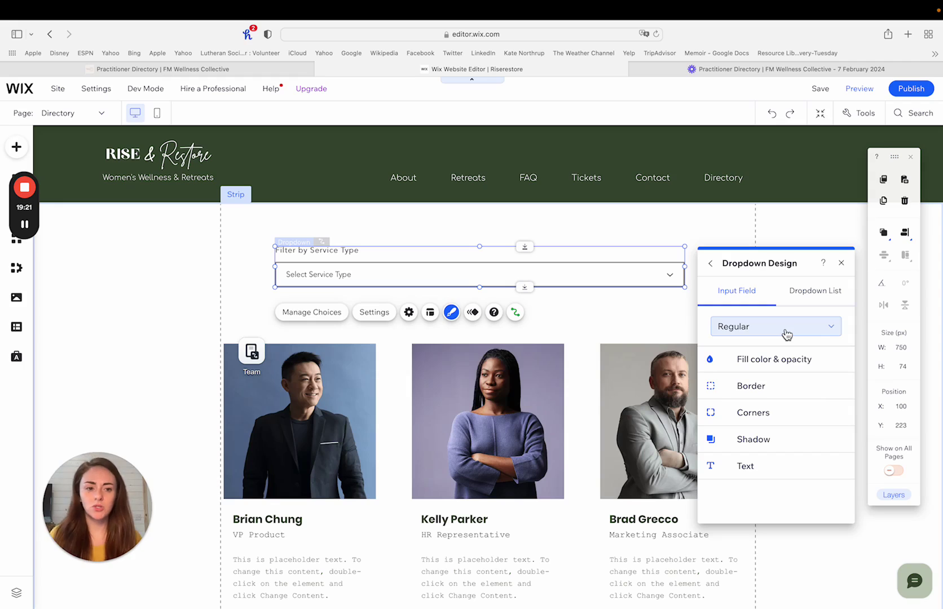
left_click(787, 336)
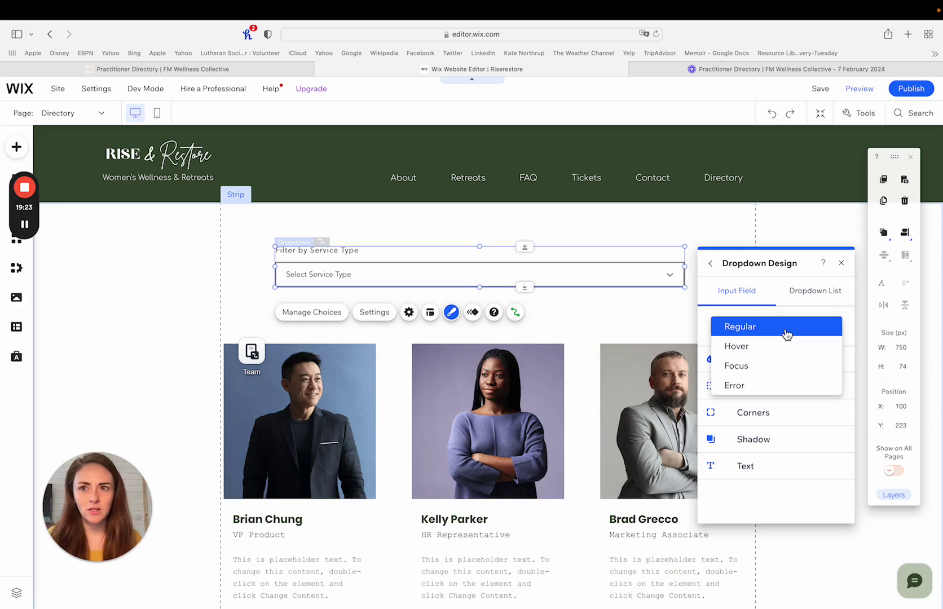
left_click(787, 334)
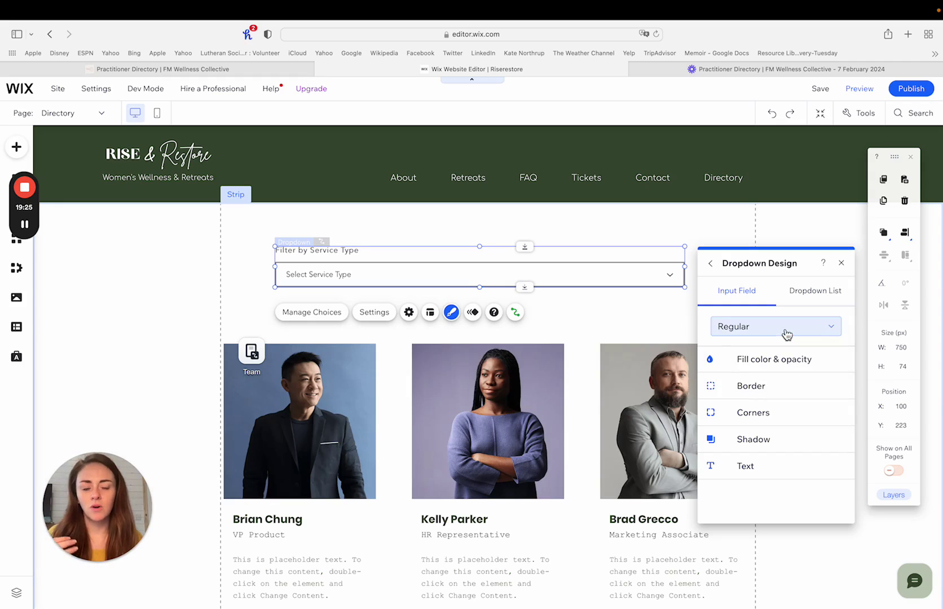
left_click(788, 335)
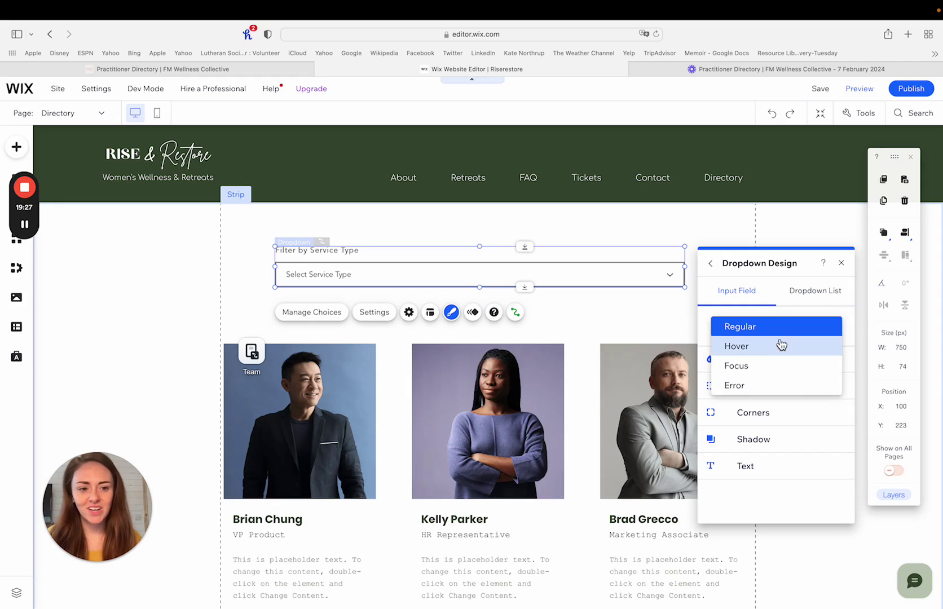
left_click(769, 517)
left_click(757, 364)
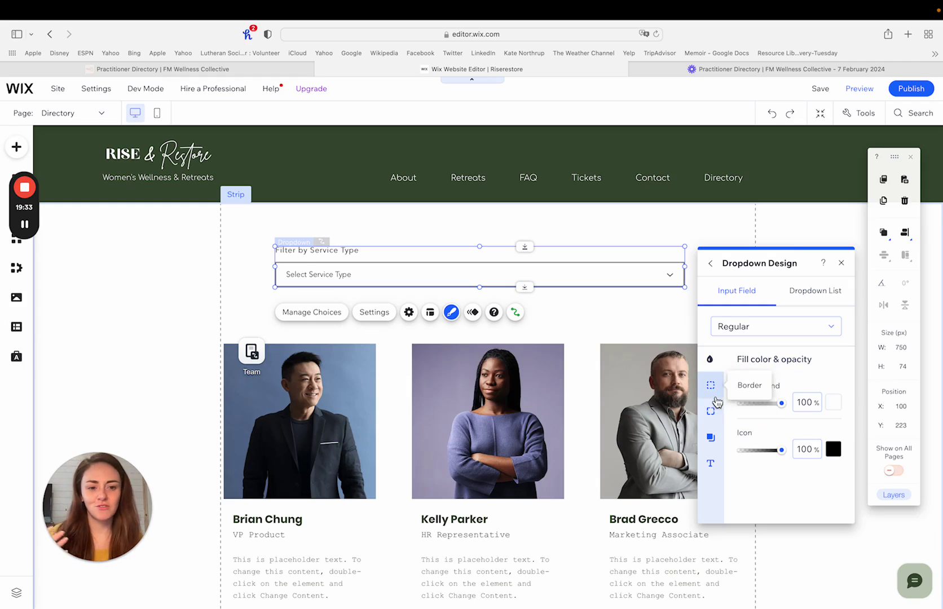
left_click(814, 299)
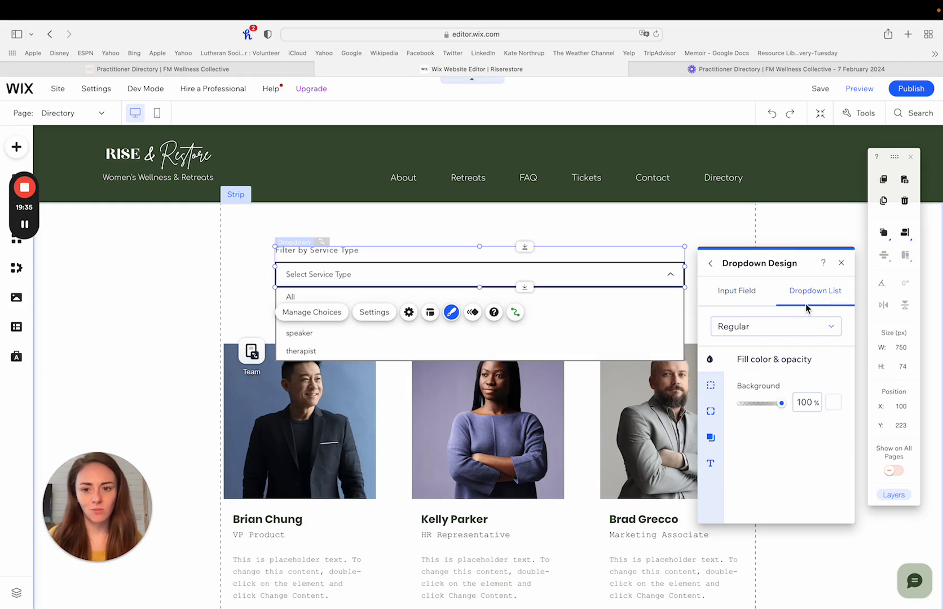
left_click(711, 463)
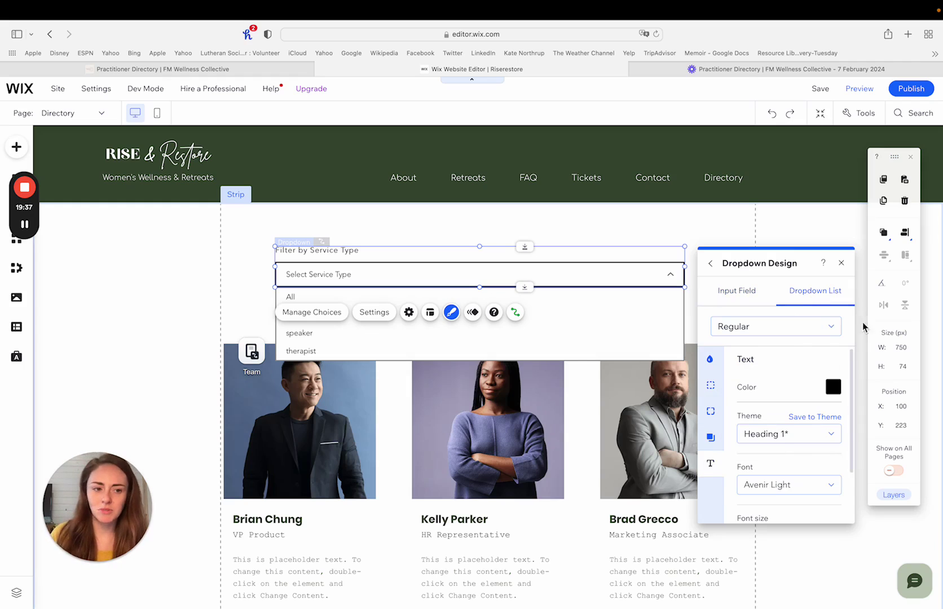
left_click(842, 263)
left_click(786, 273)
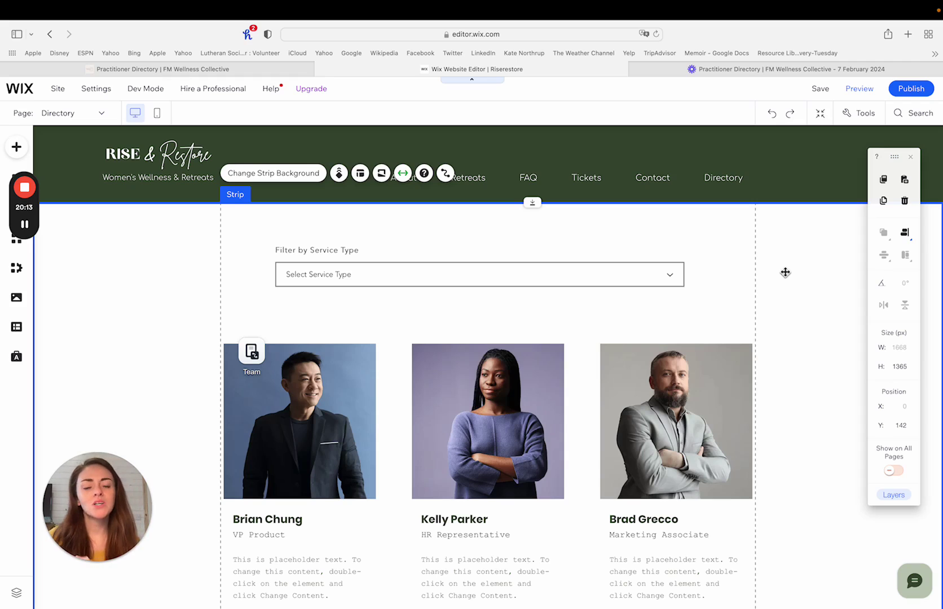
In the mobile layout, move the team repeater lower on the Directory page.
left_click(158, 115)
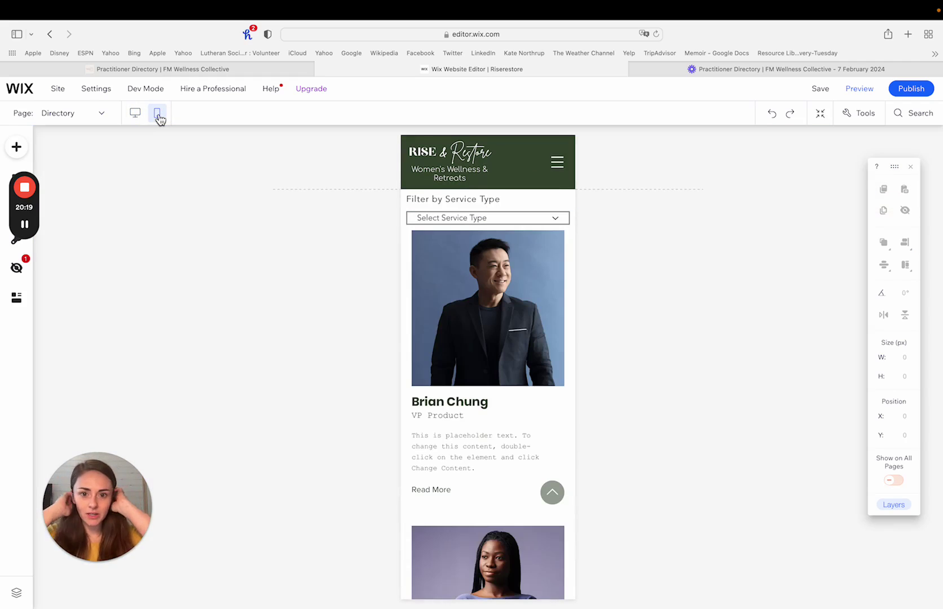
left_click(480, 270)
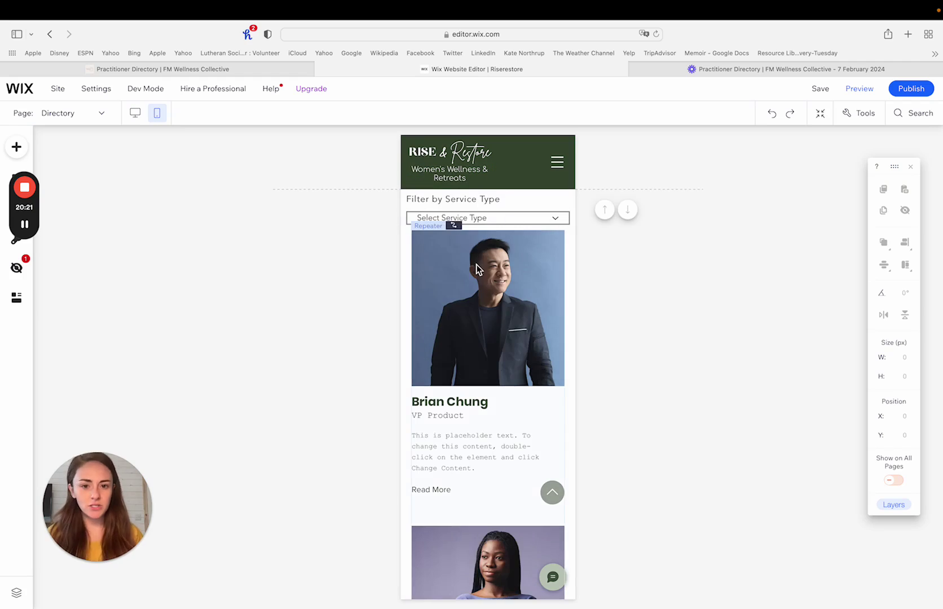
left_click_drag(485, 292, 479, 335)
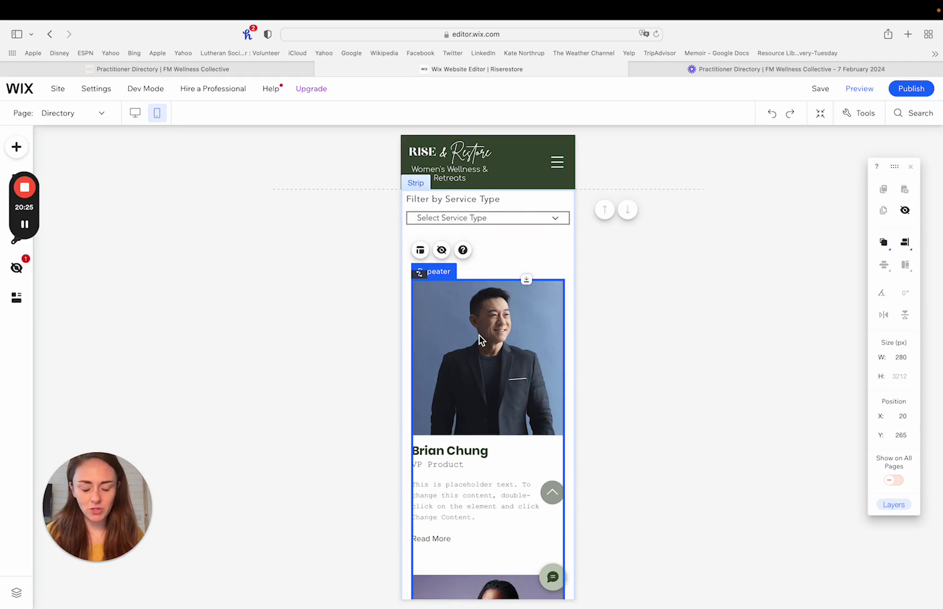
Move the Service Type dropdown down and enlarge it to 300 × 84 px above the team cards.
left_click(507, 219)
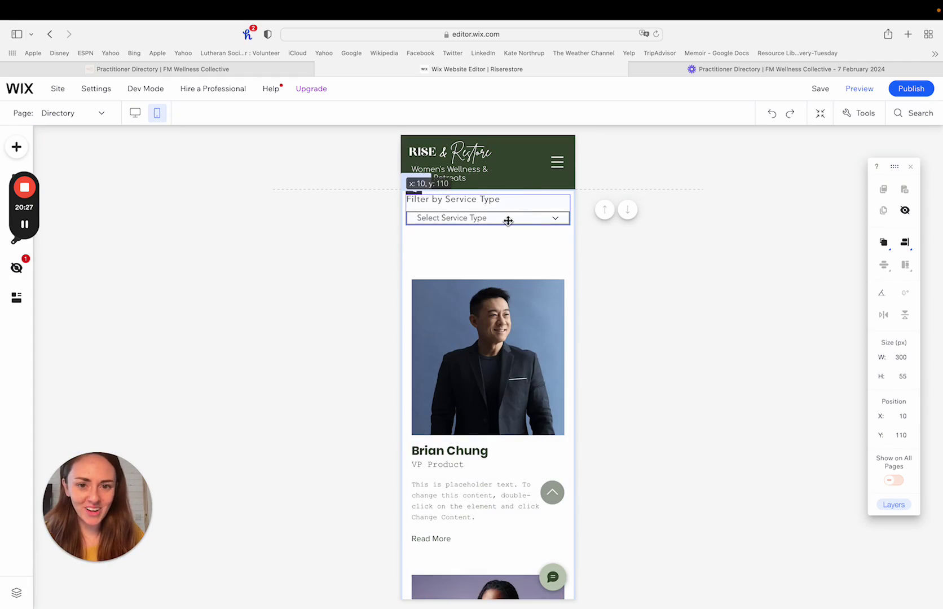
left_click_drag(500, 217, 499, 241)
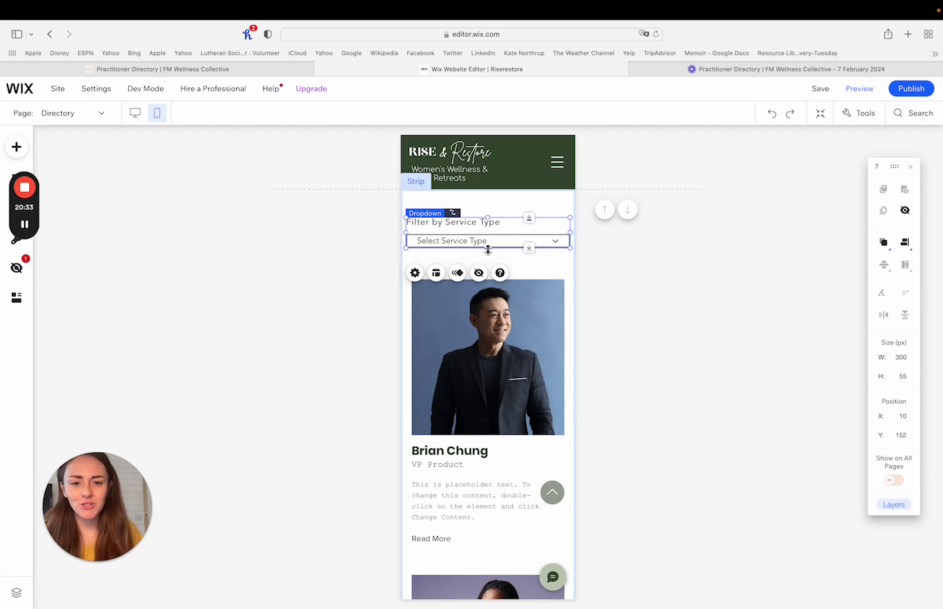
left_click_drag(489, 250, 489, 263)
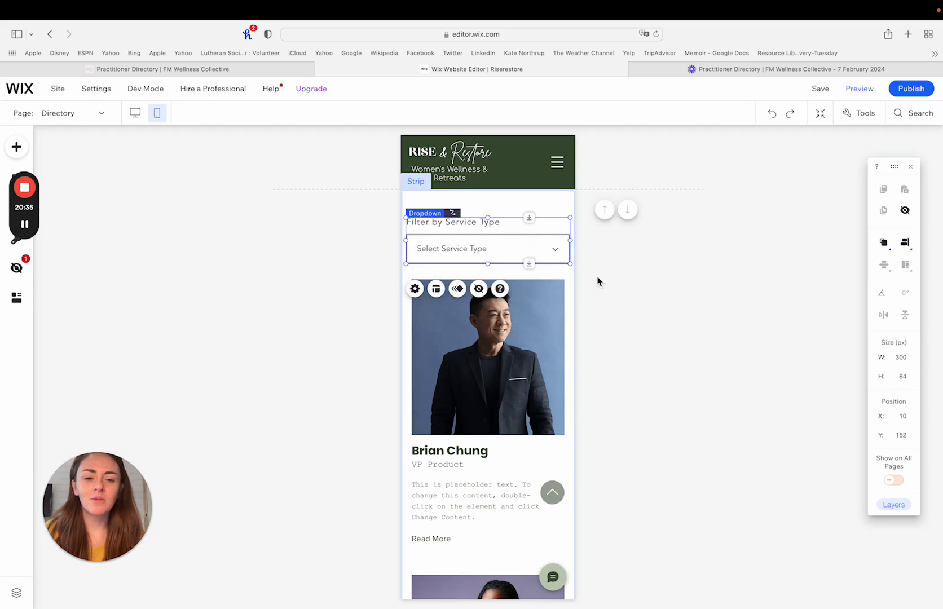
left_click(625, 301)
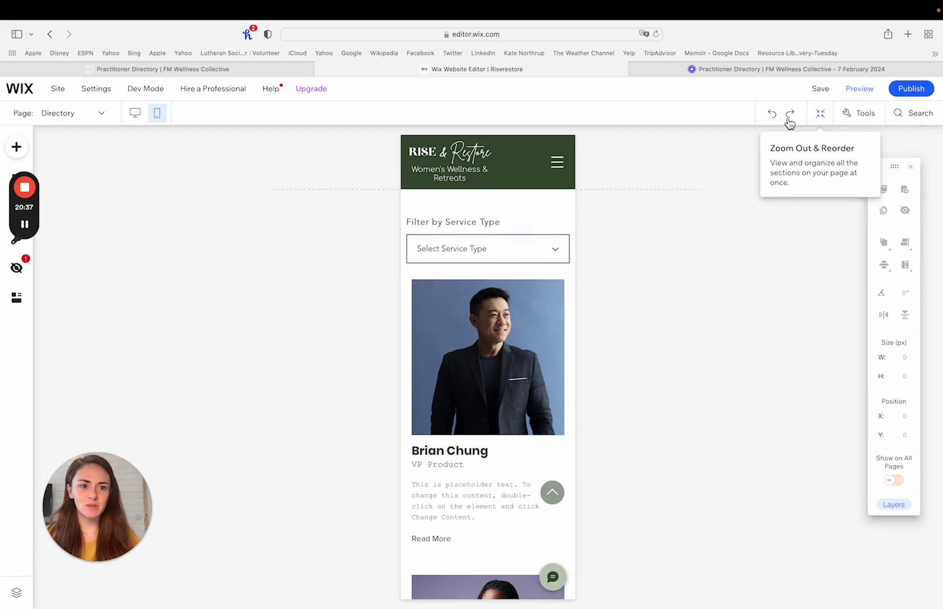
left_click(475, 251)
left_click_drag(475, 249, 476, 245)
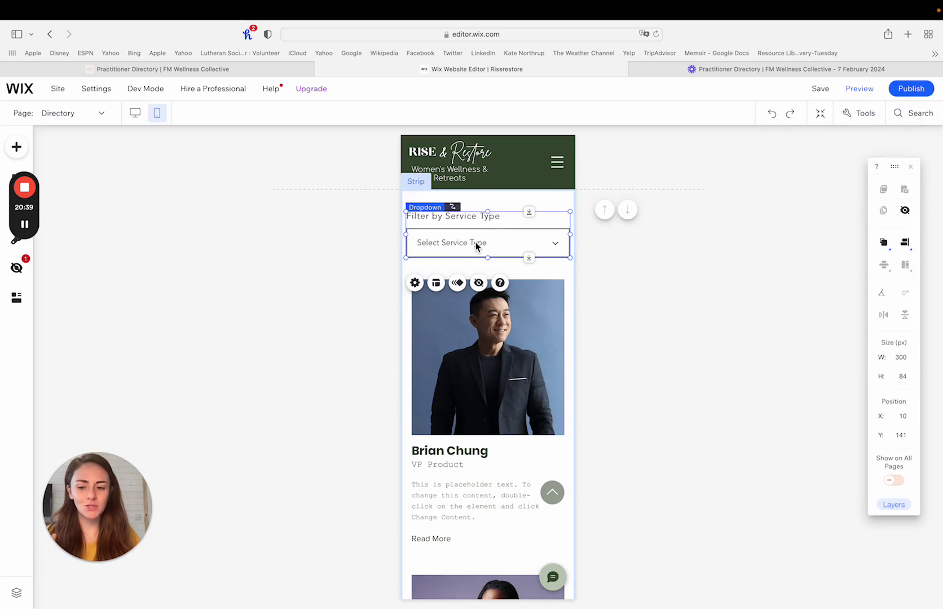
left_click(755, 226)
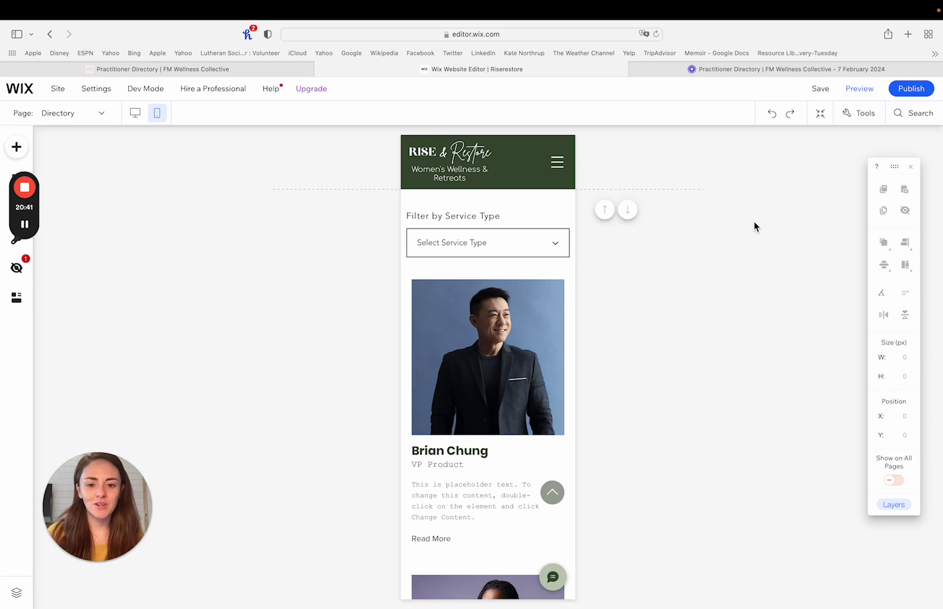